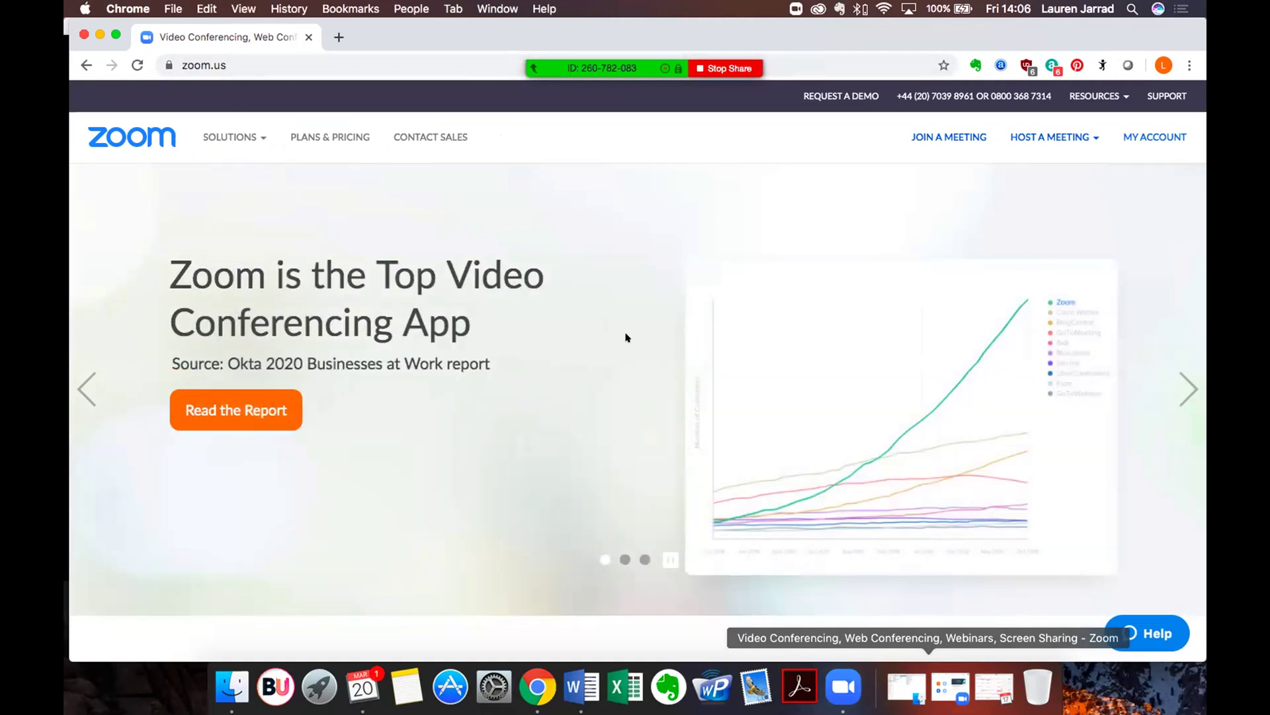
- Open the Meeting Client download page from the website's footer links and show the Zoom Client for Meetings section
scroll(626, 338, down, 15)
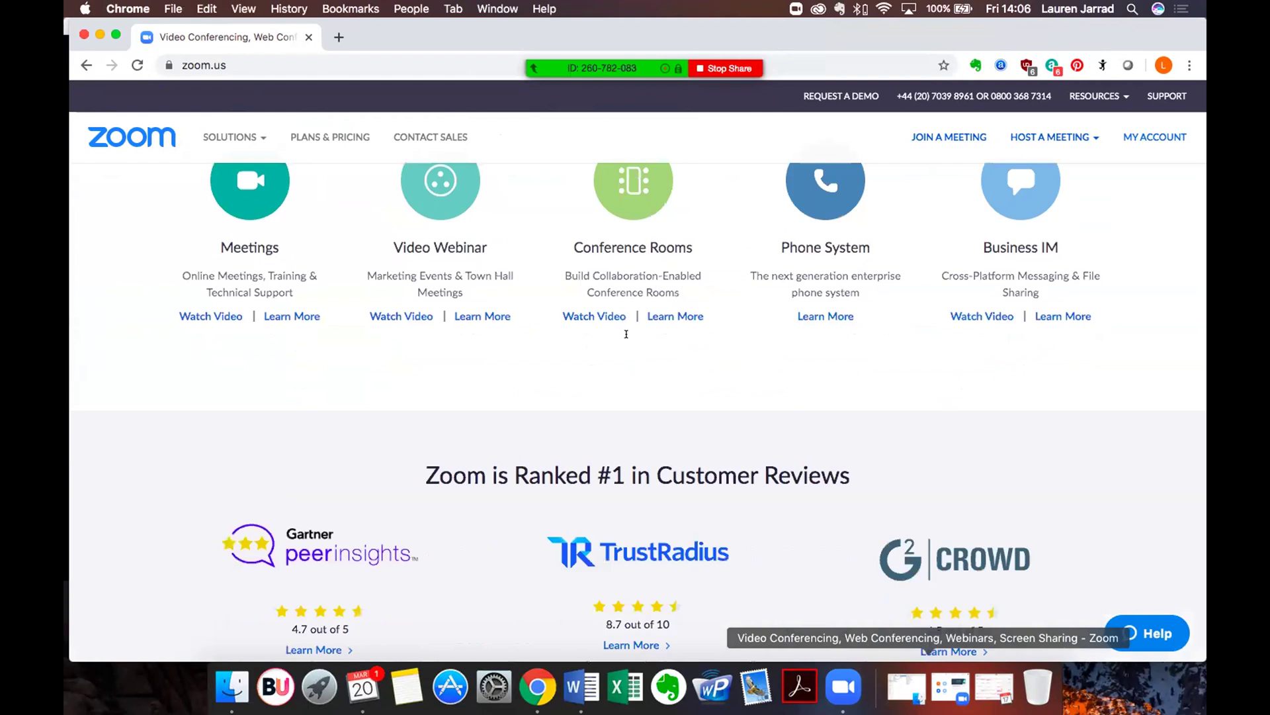
scroll(626, 337, down, 20)
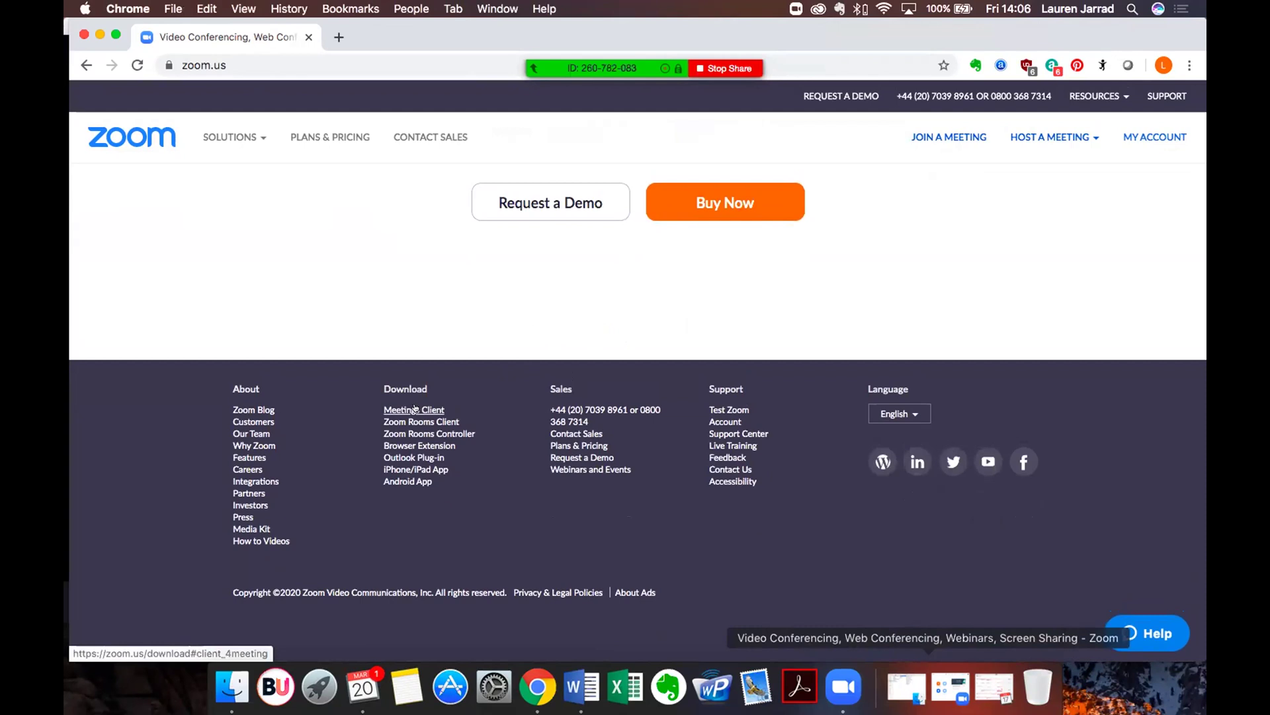
click(414, 408)
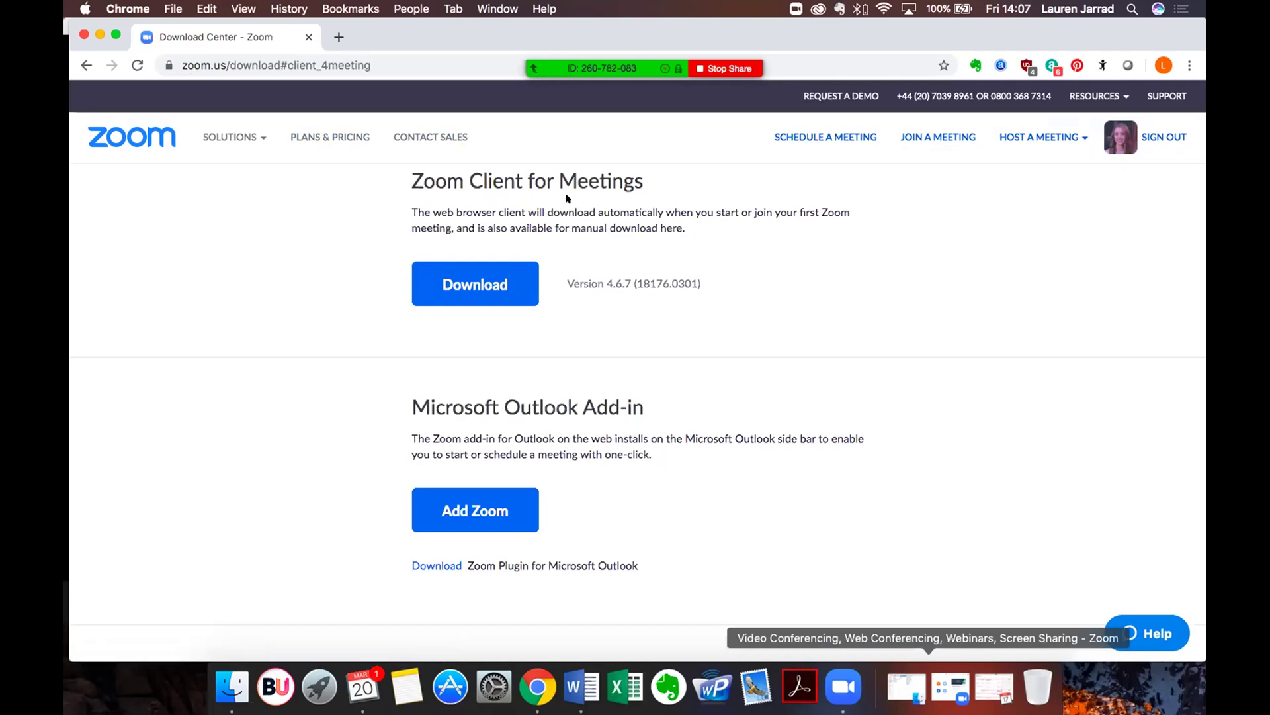
click(241, 132)
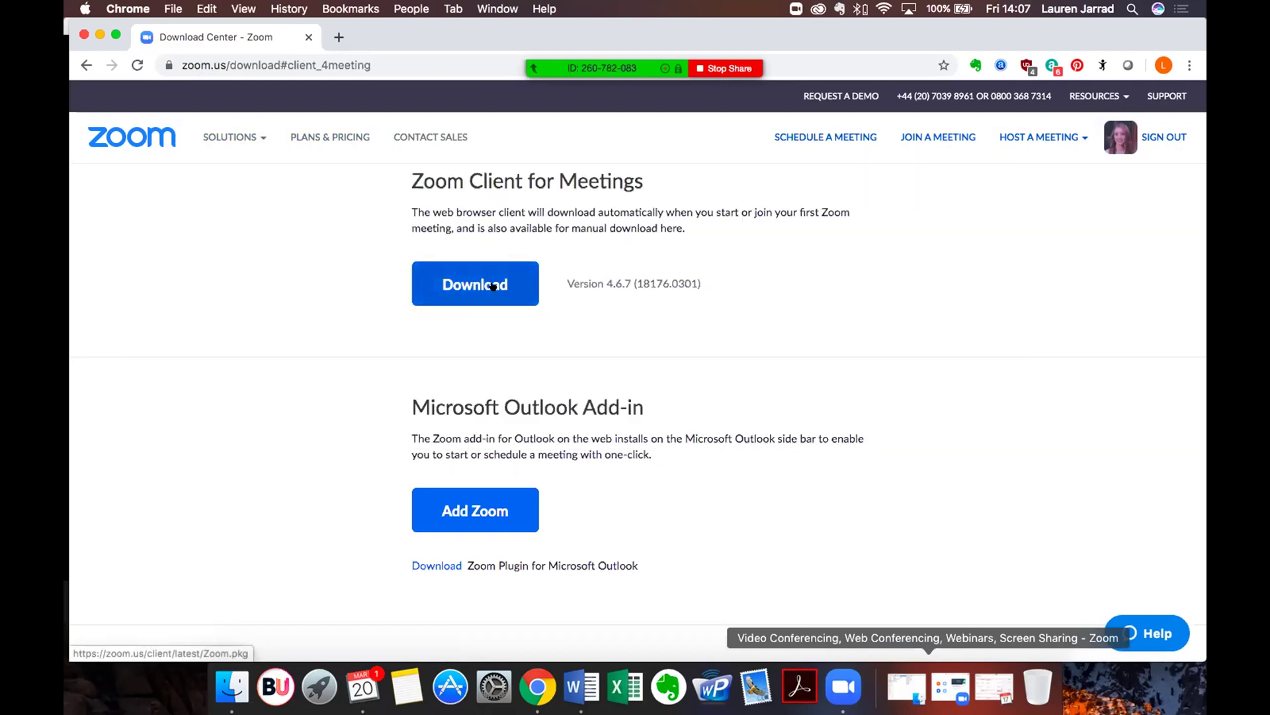
scroll(493, 286, up, 1)
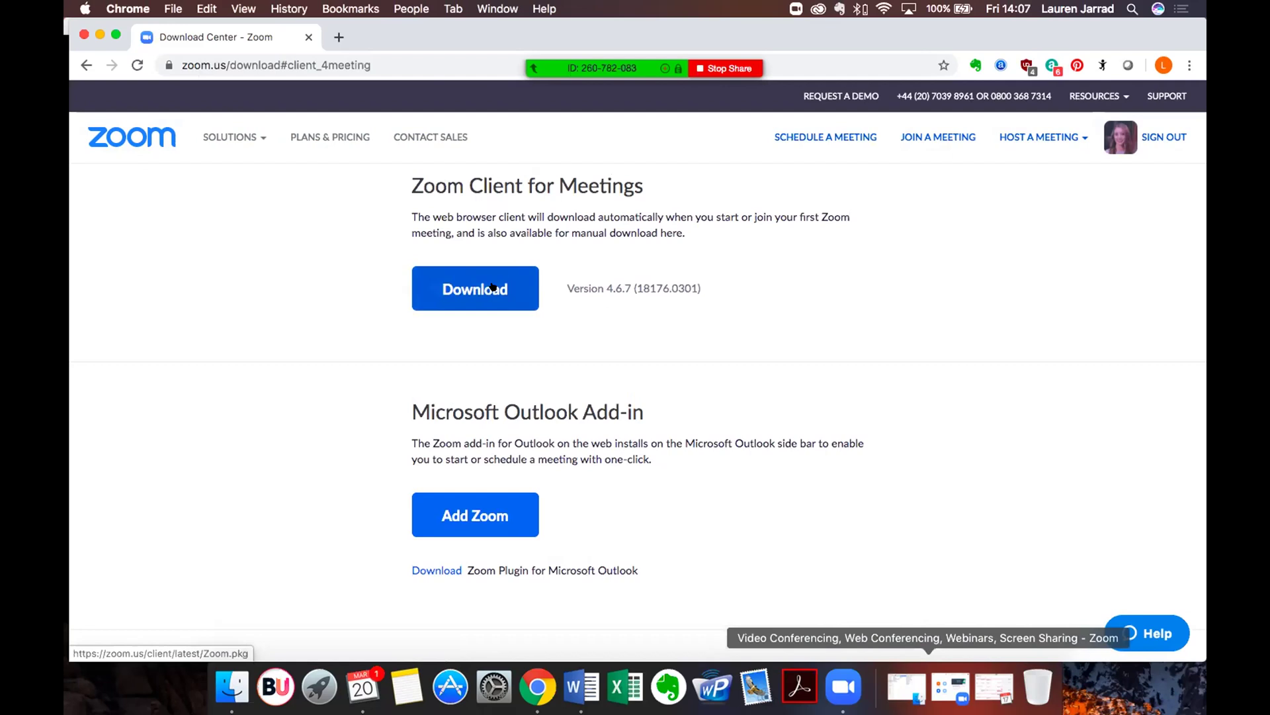
scroll(493, 287, up, 3)
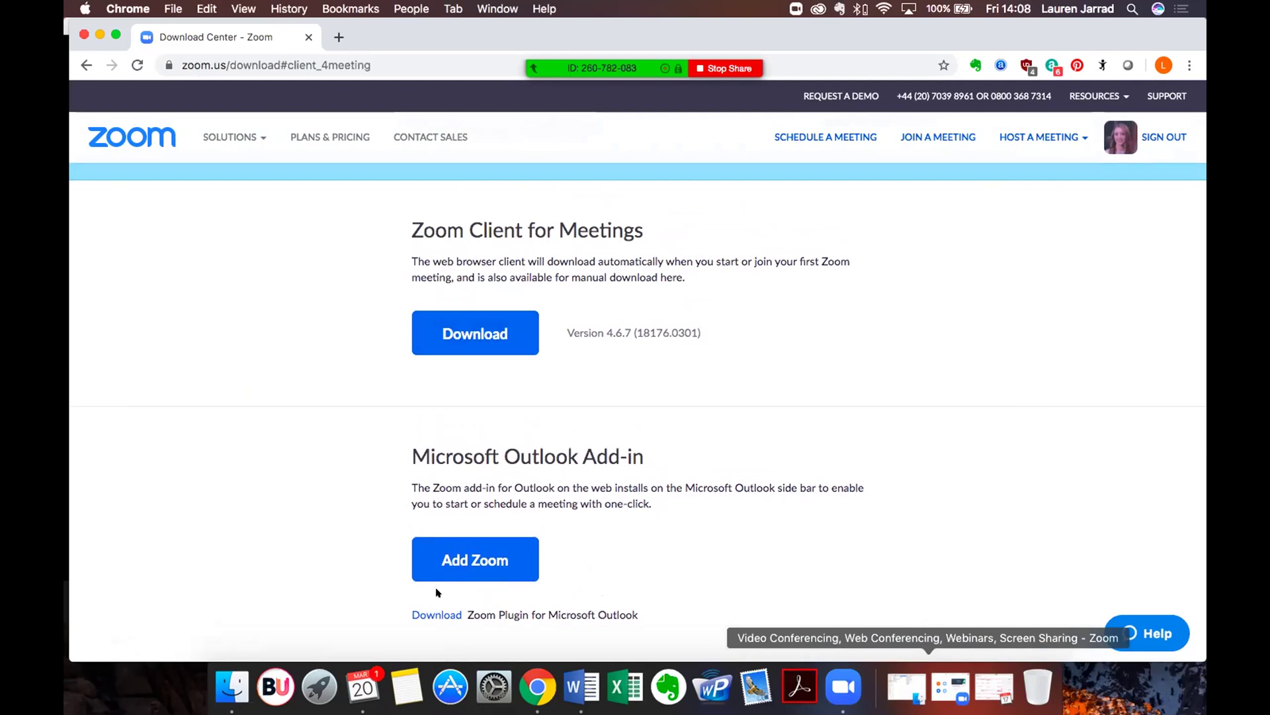
- Minimize the browser window and try to minimize the Zoom meeting window as well
click(99, 35)
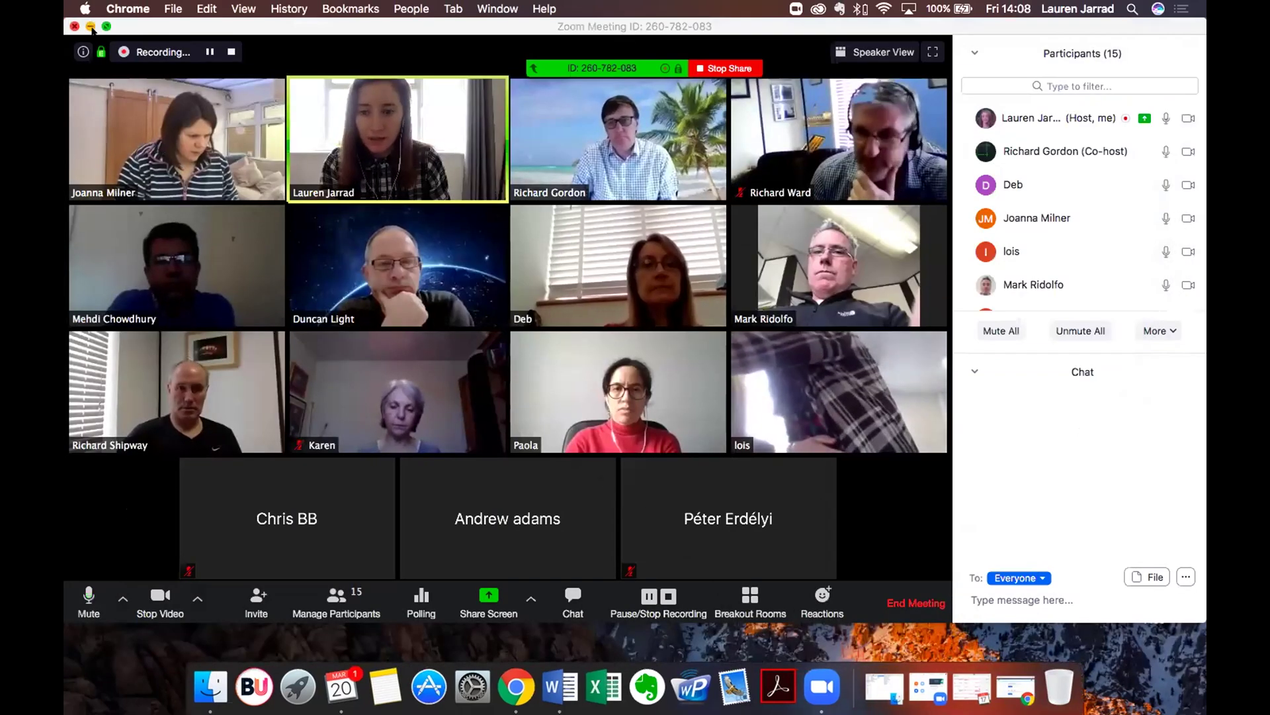
click(821, 687)
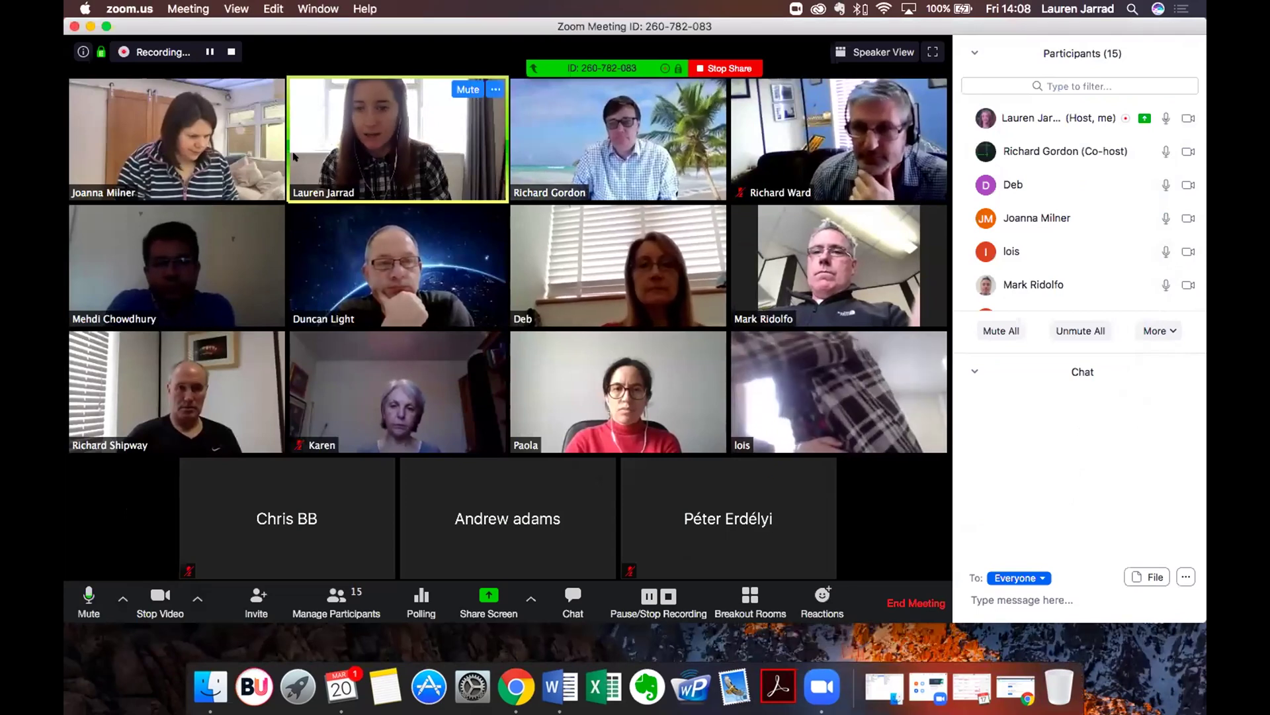
click(90, 26)
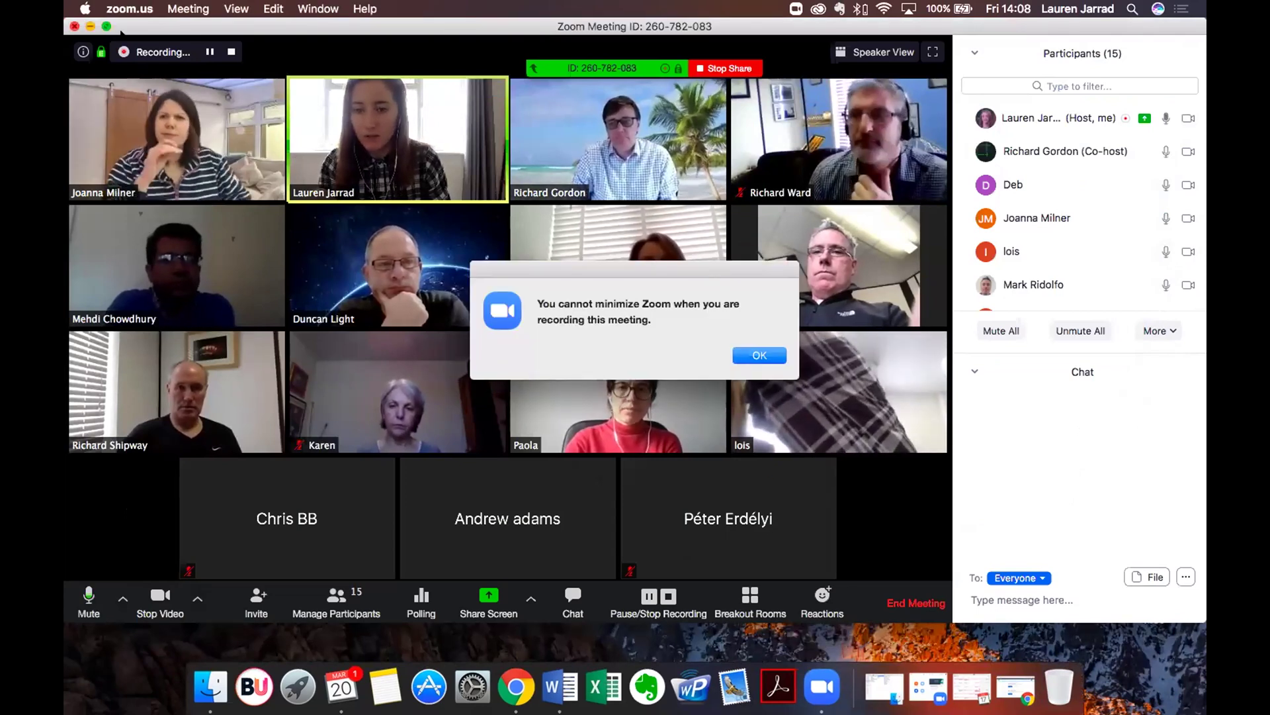
click(758, 354)
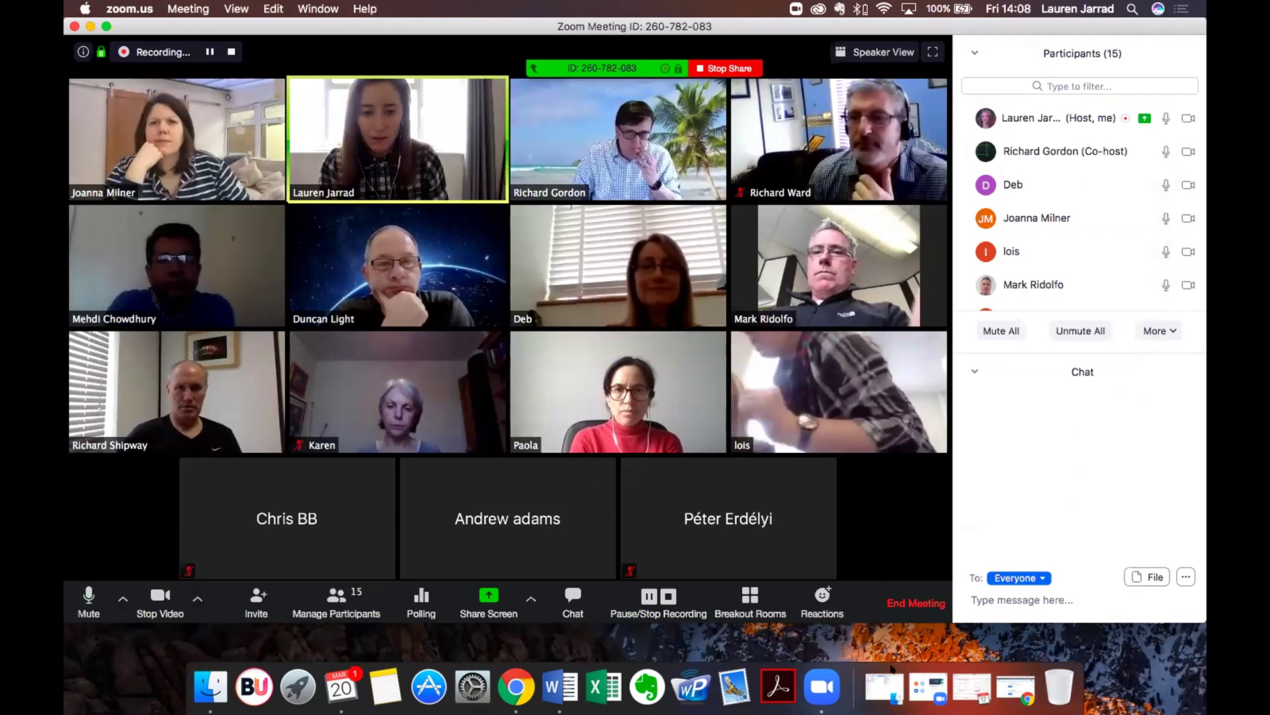
- Restore the Zoom client's home window, move it clear of the sharing bar, and open the client settings
click(927, 686)
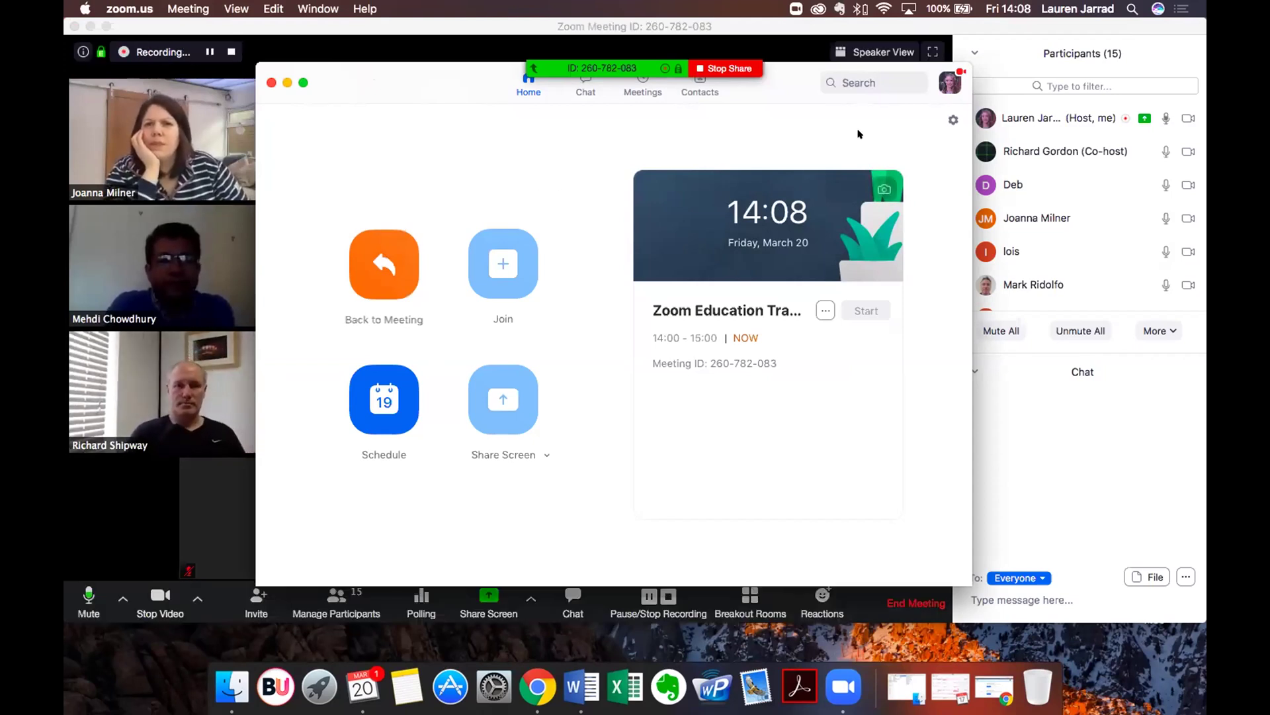
drag(778, 94, 779, 134)
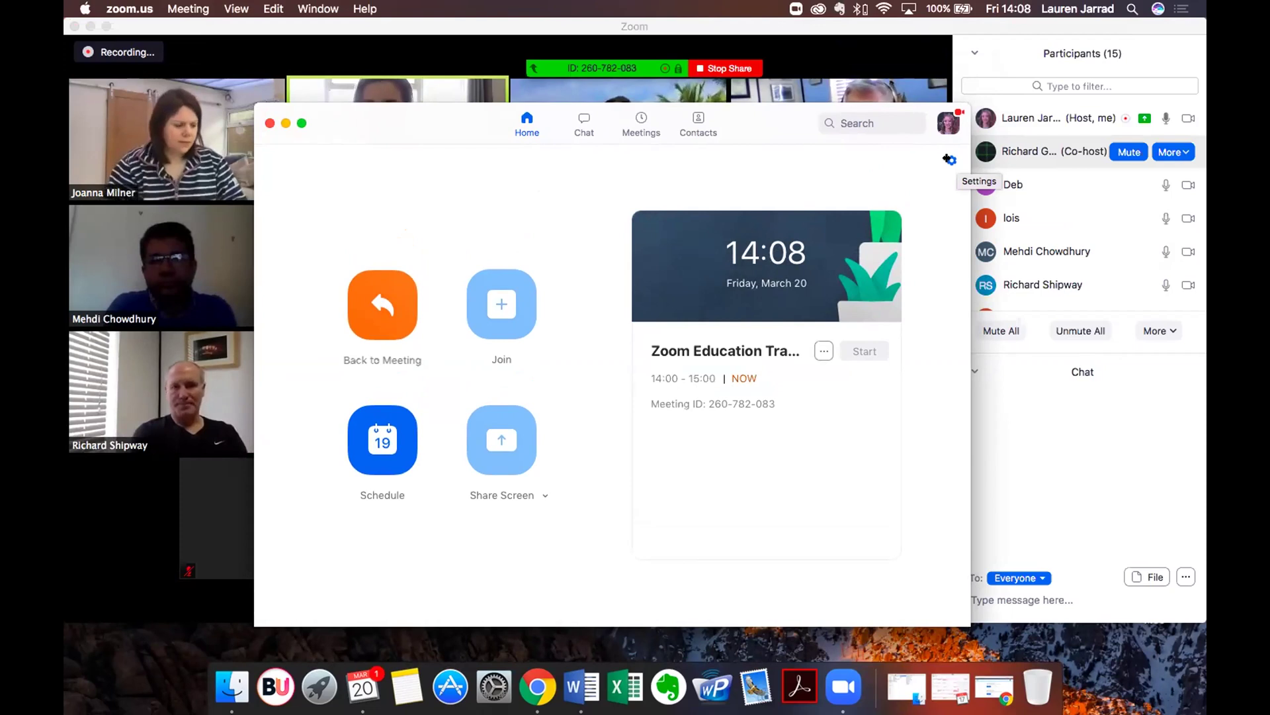
click(949, 159)
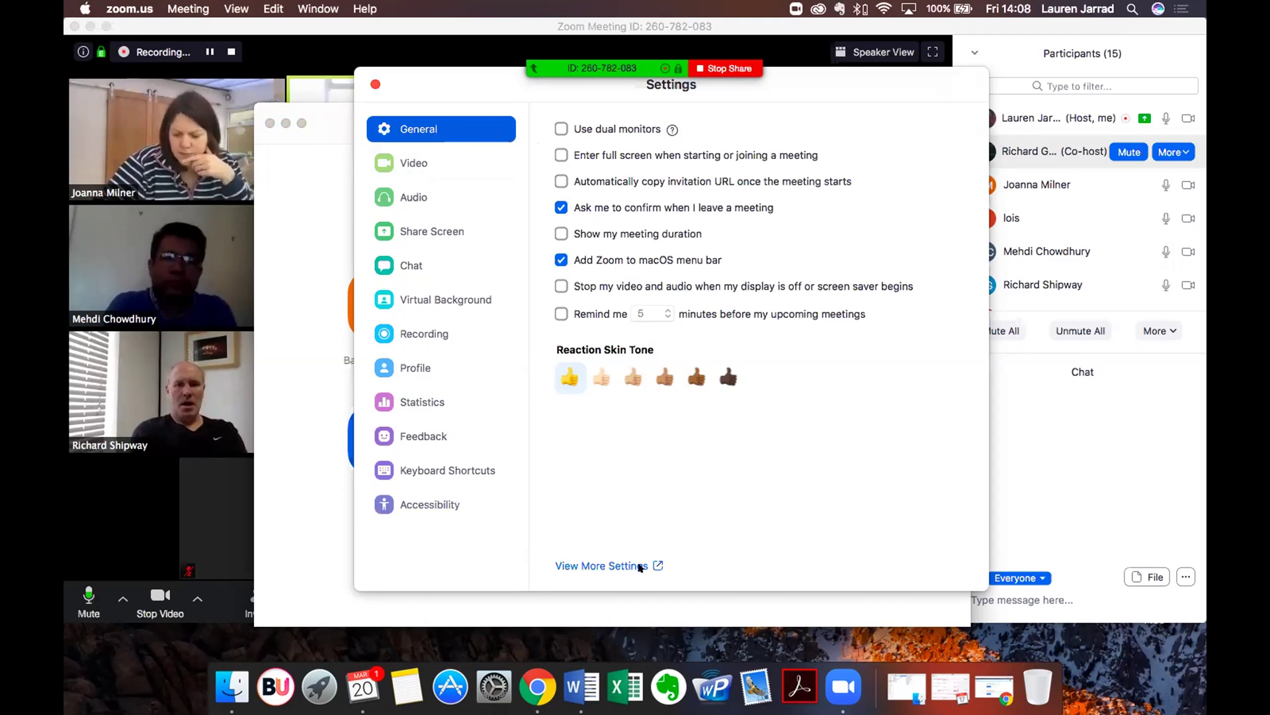
- Open the additional account settings on the web and close the client's Settings window
click(637, 566)
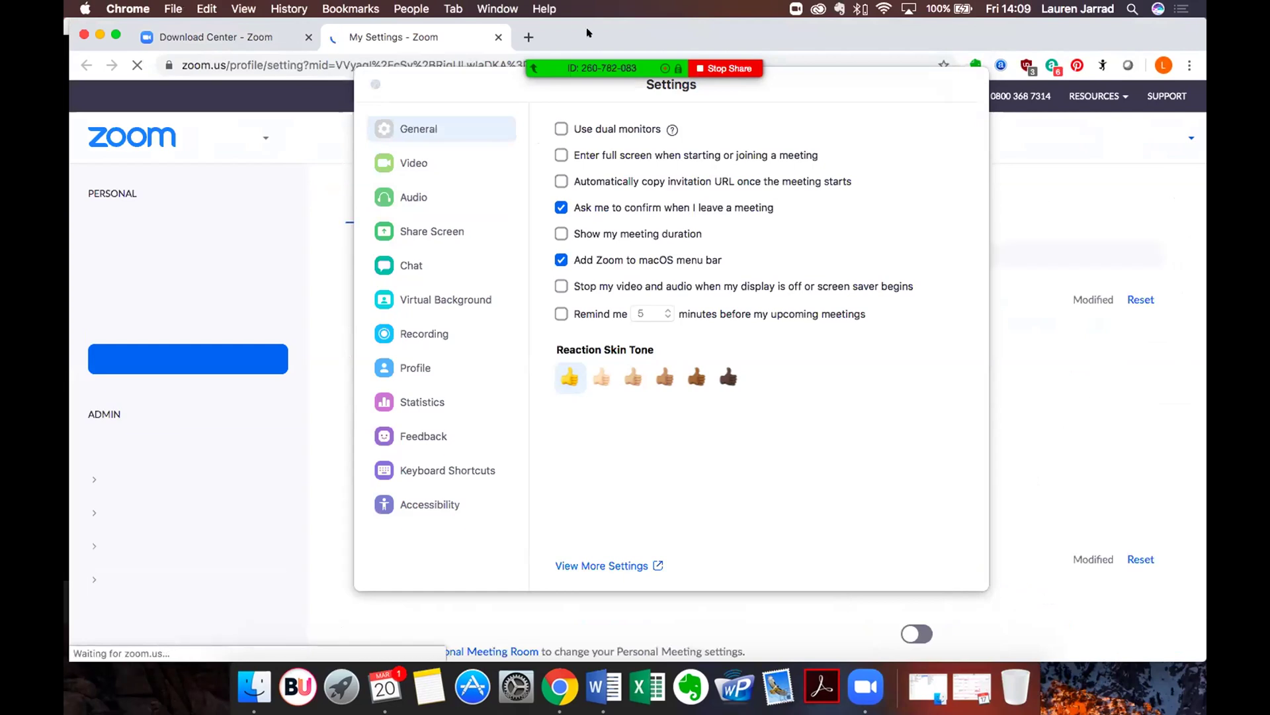
click(376, 83)
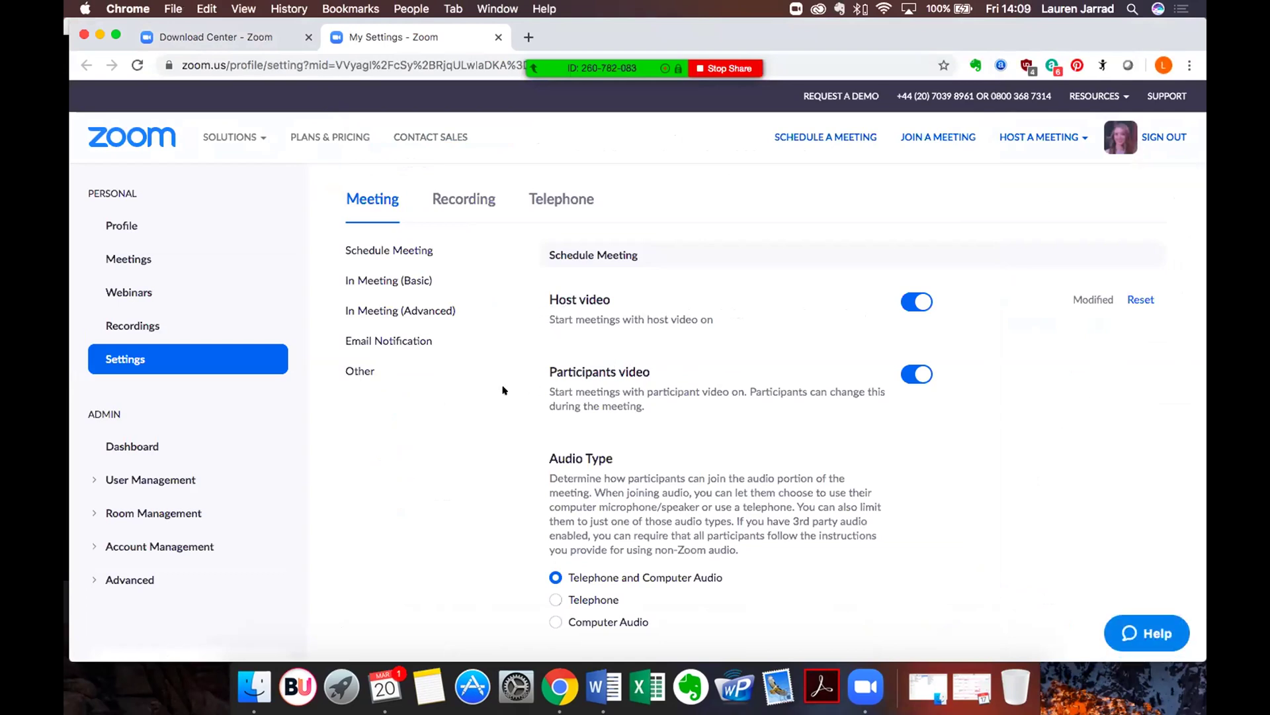
- Review the Schedule Meeting settings for host and participant video, audio type and joining before the host
scroll(503, 390, down, 2)
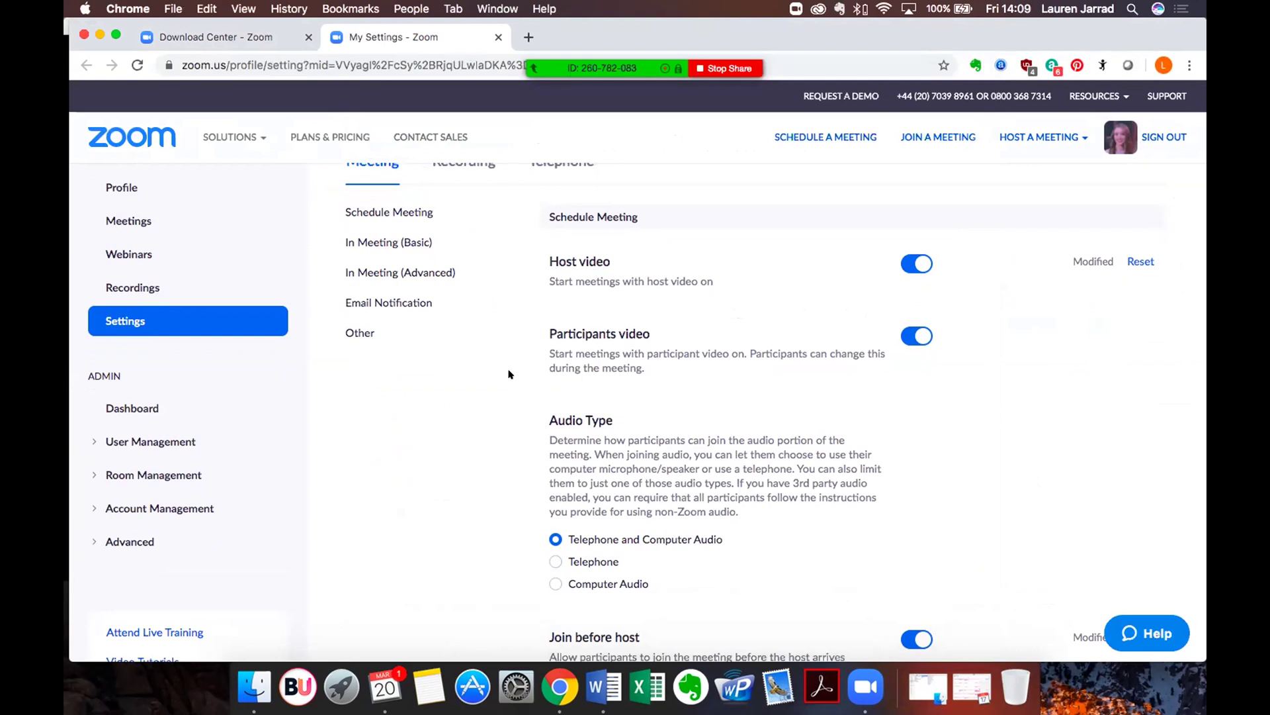
scroll(509, 375, down, 3)
scroll(509, 375, up, 3)
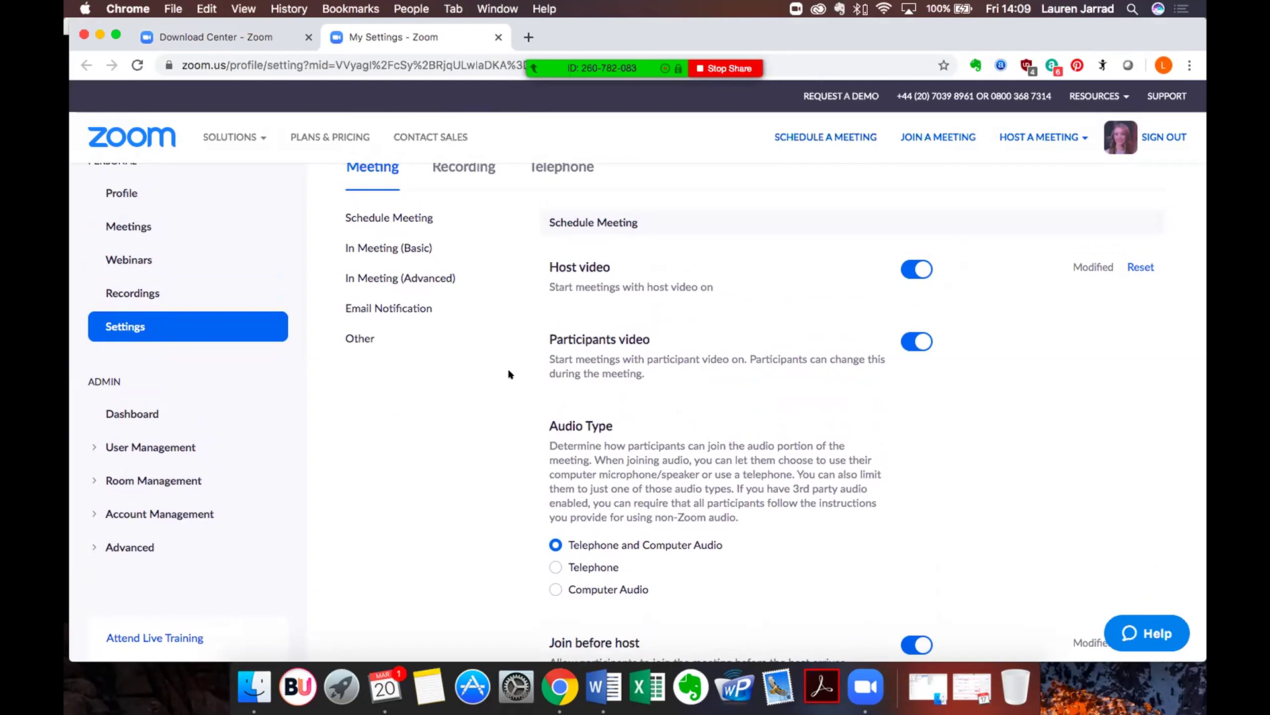
scroll(508, 374, down, 3)
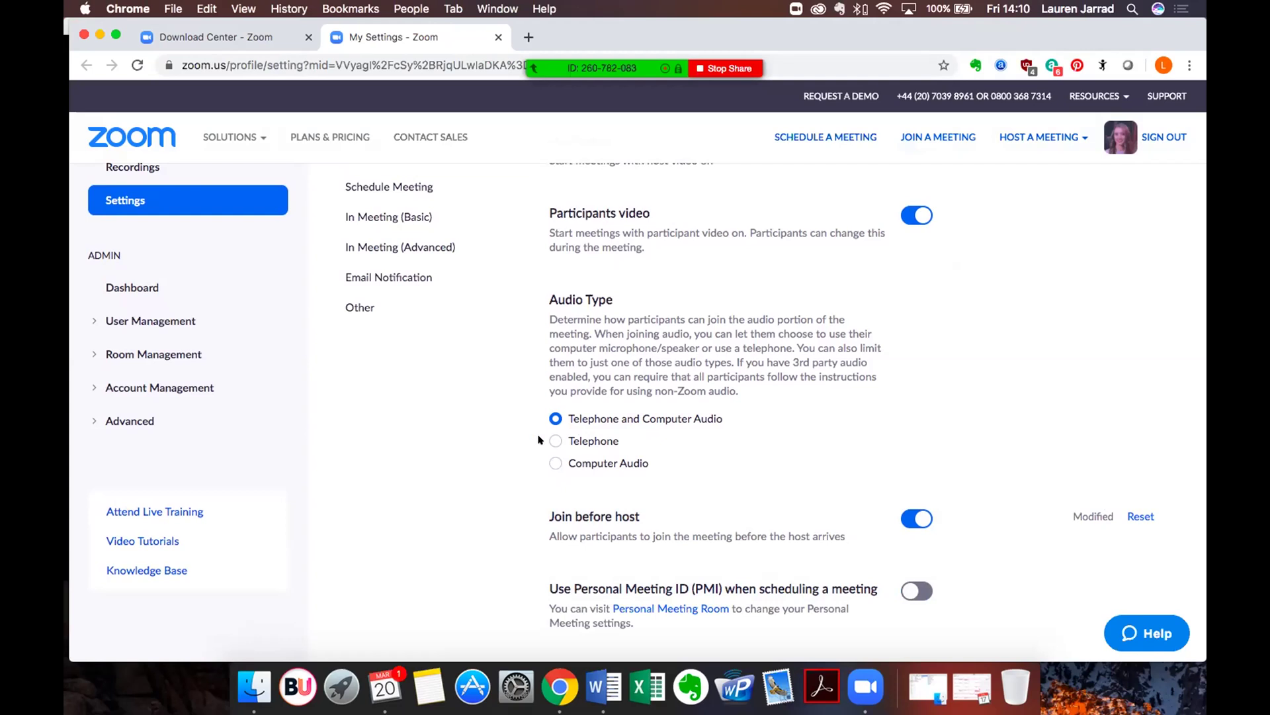
scroll(523, 441, down, 2)
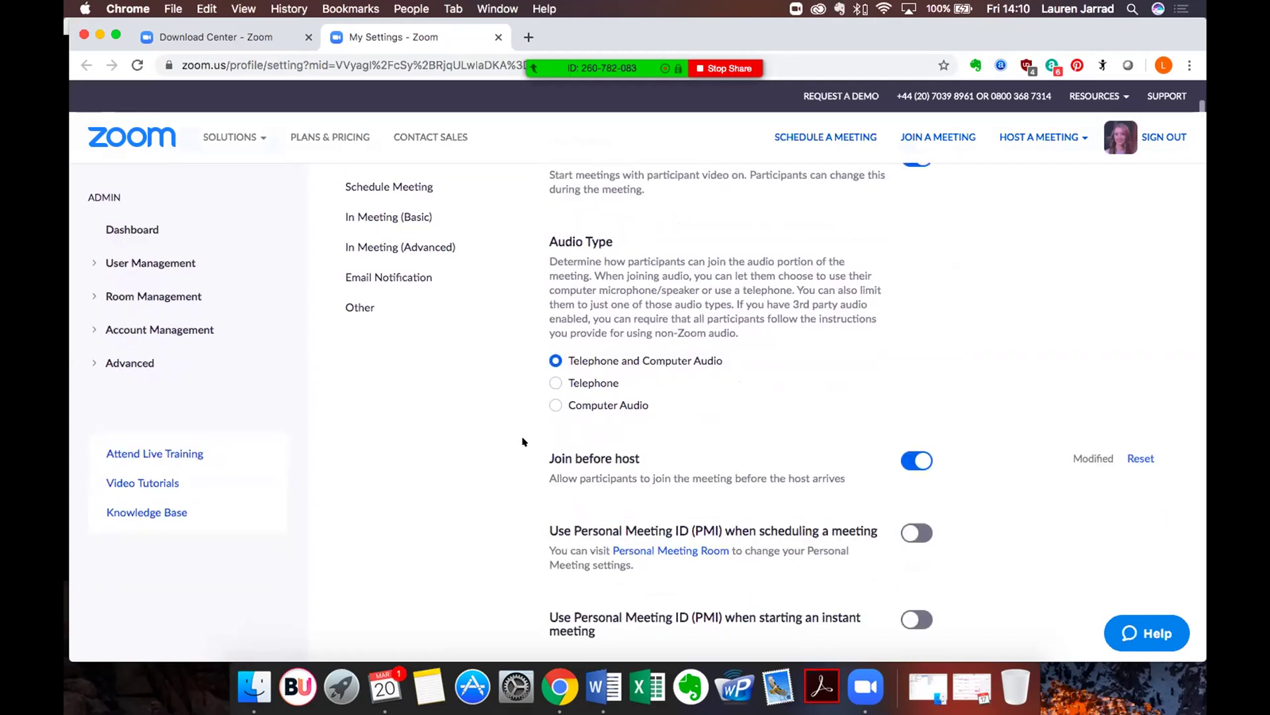
scroll(523, 441, down, 3)
scroll(523, 442, down, 1)
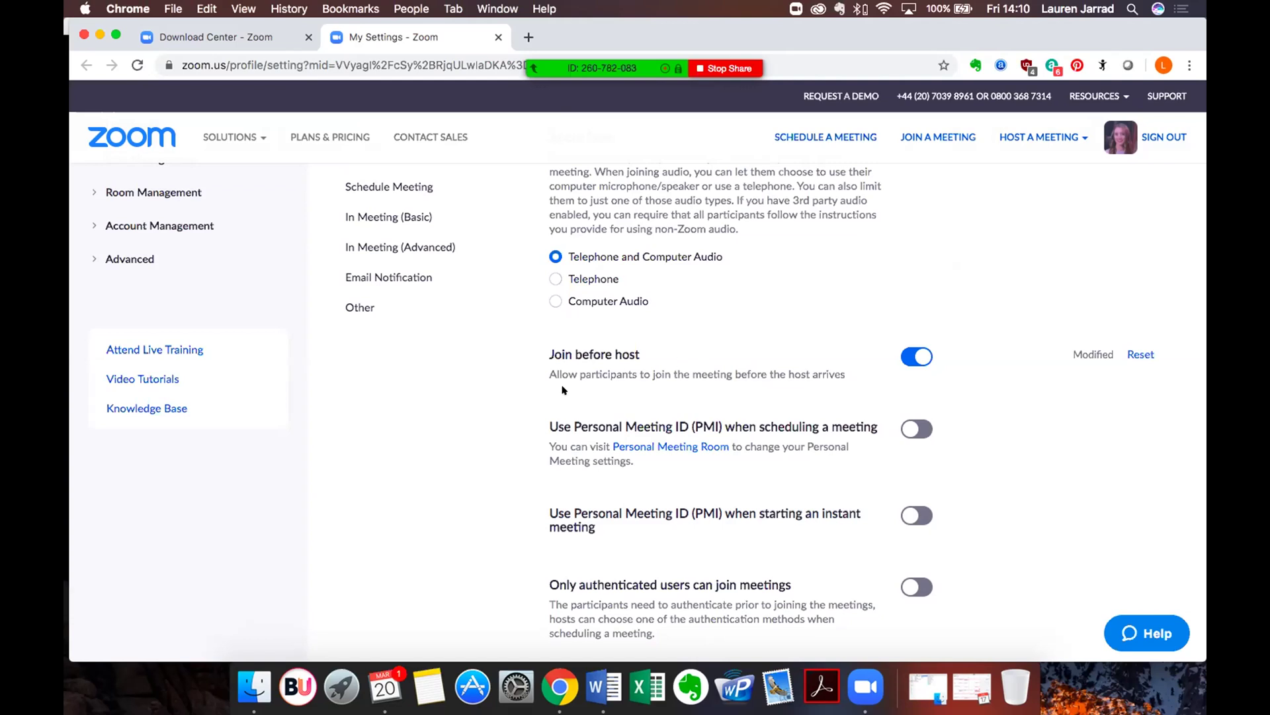
scroll(563, 387, down, 3)
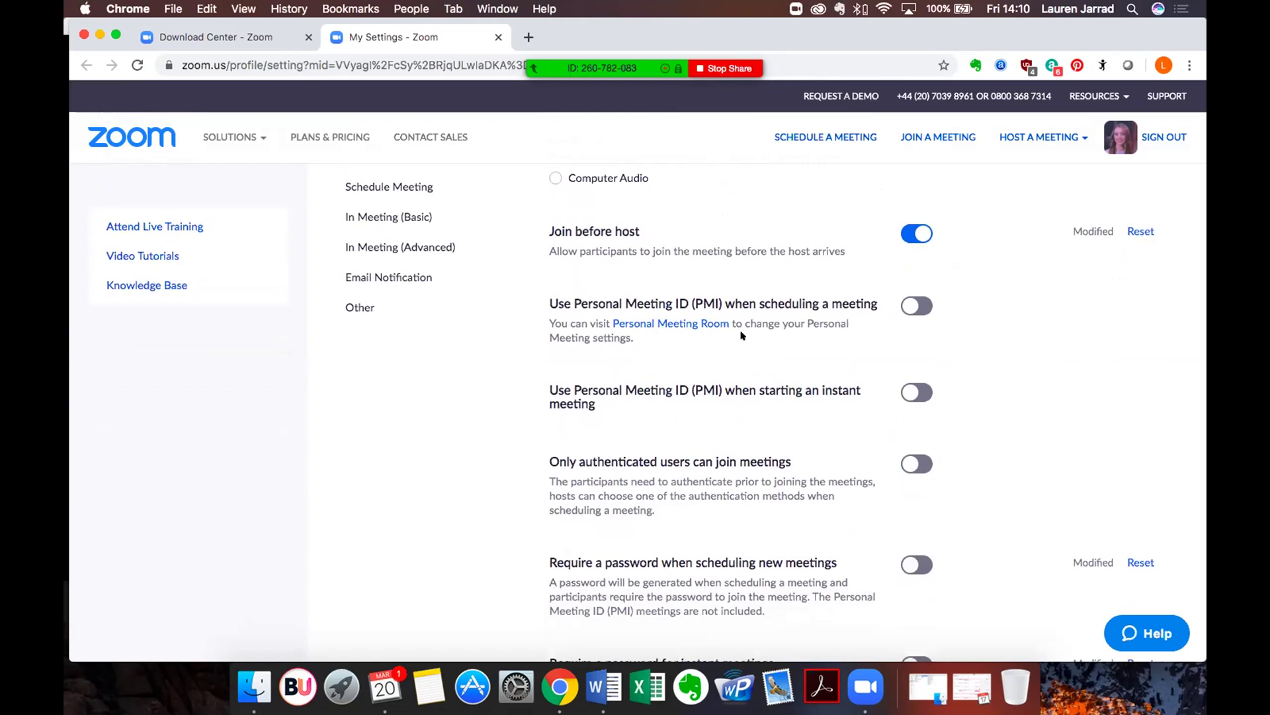
- Review the scheduling settings for Personal Meeting ID, authenticated users and the meeting password requirements
scroll(769, 365, down, 2)
scroll(768, 365, down, 1)
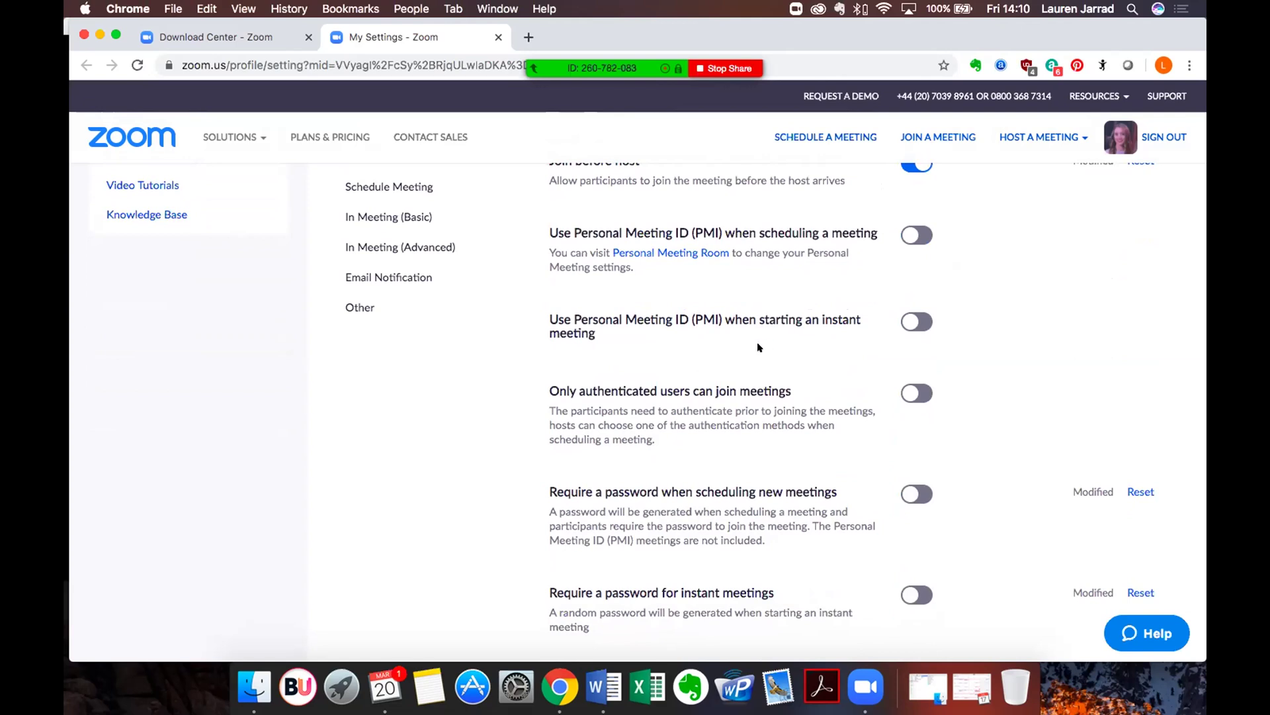
scroll(761, 344, down, 6)
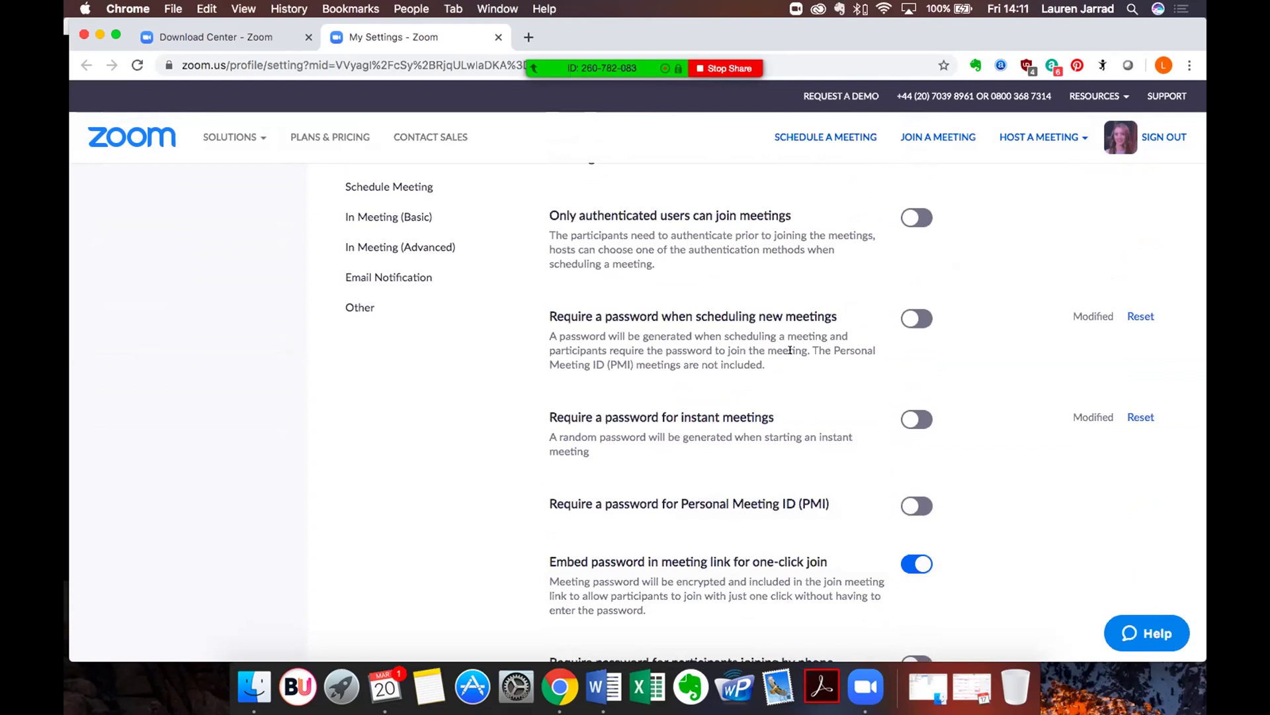
scroll(790, 349, down, 1)
scroll(790, 349, down, 1)
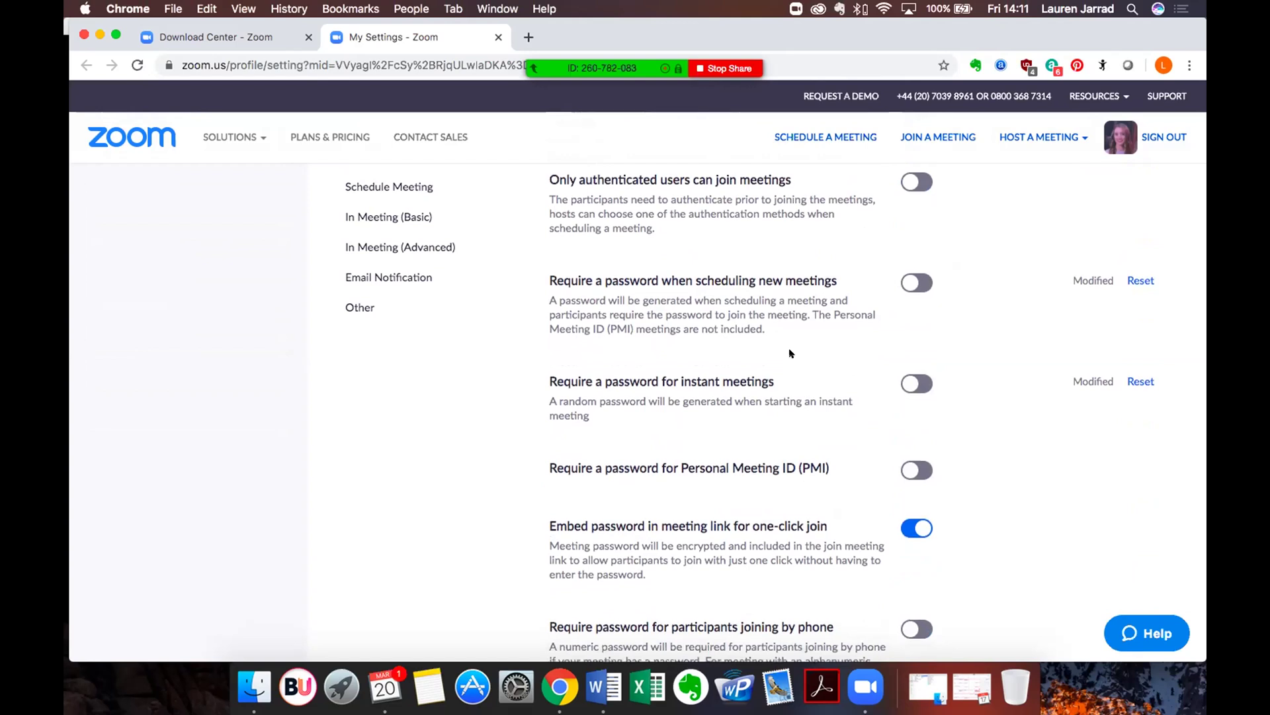
scroll(790, 353, down, 5)
scroll(790, 352, down, 4)
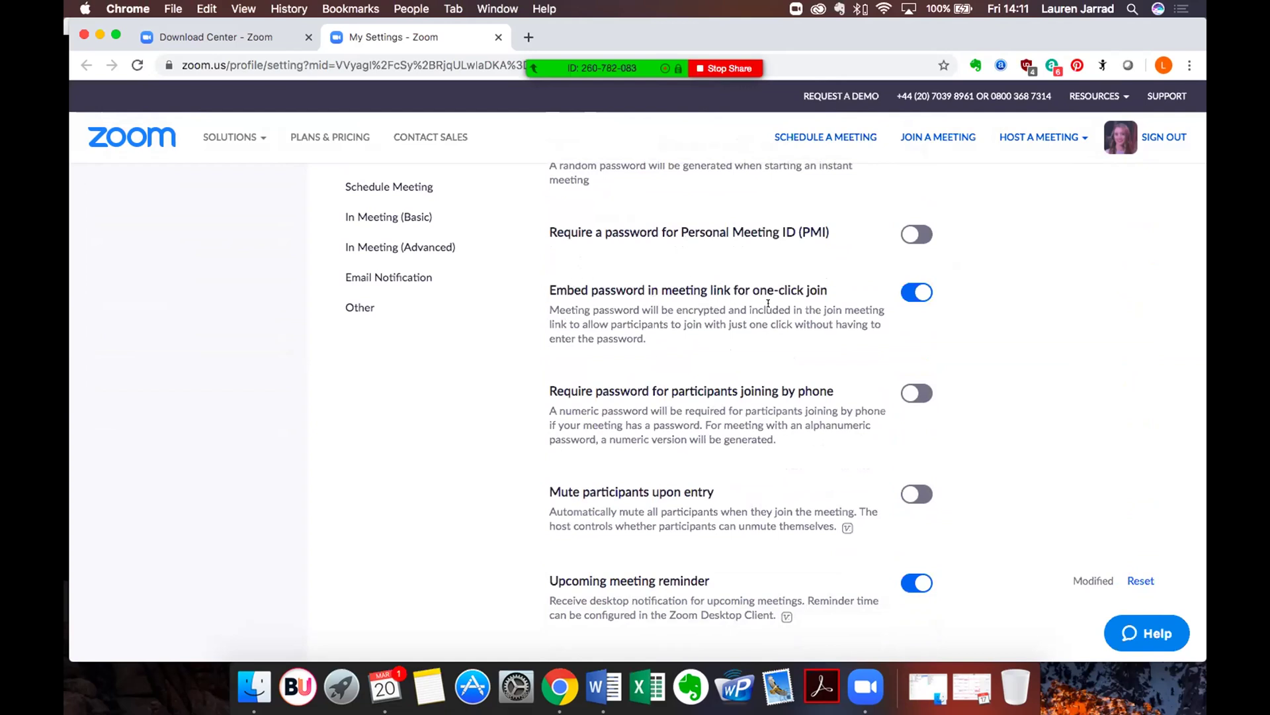
scroll(768, 304, up, 3)
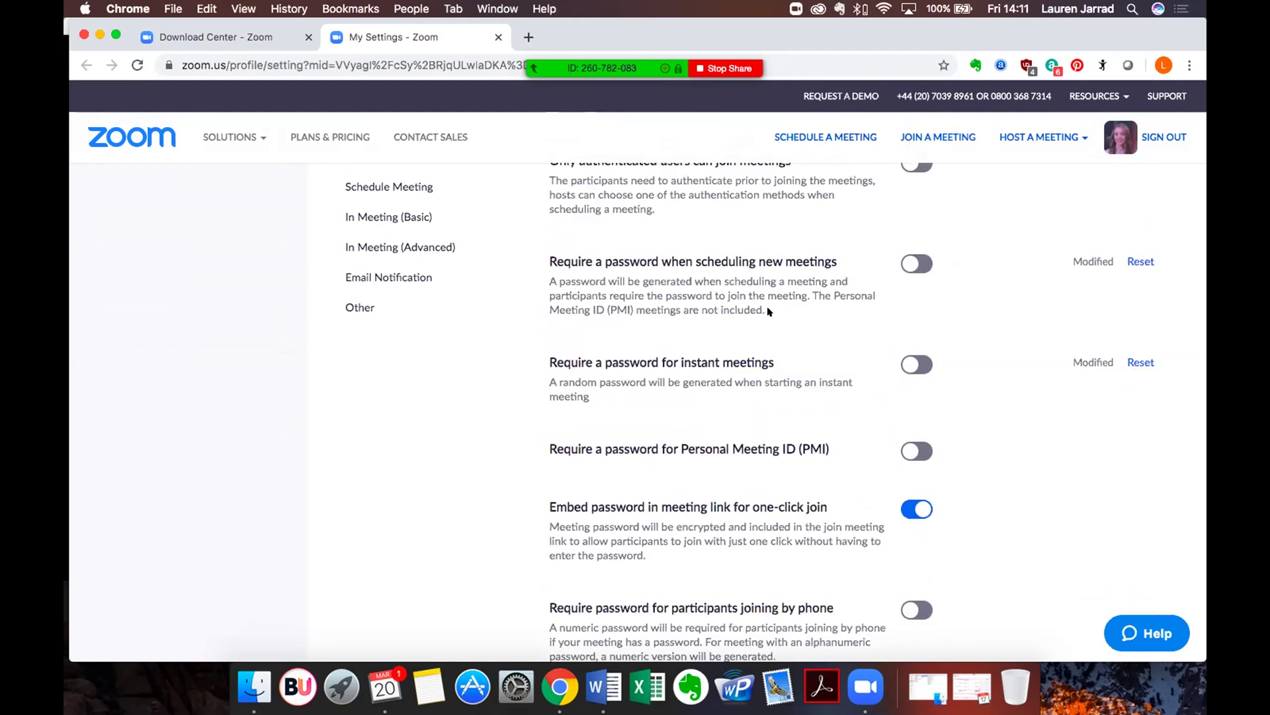
scroll(768, 311, down, 6)
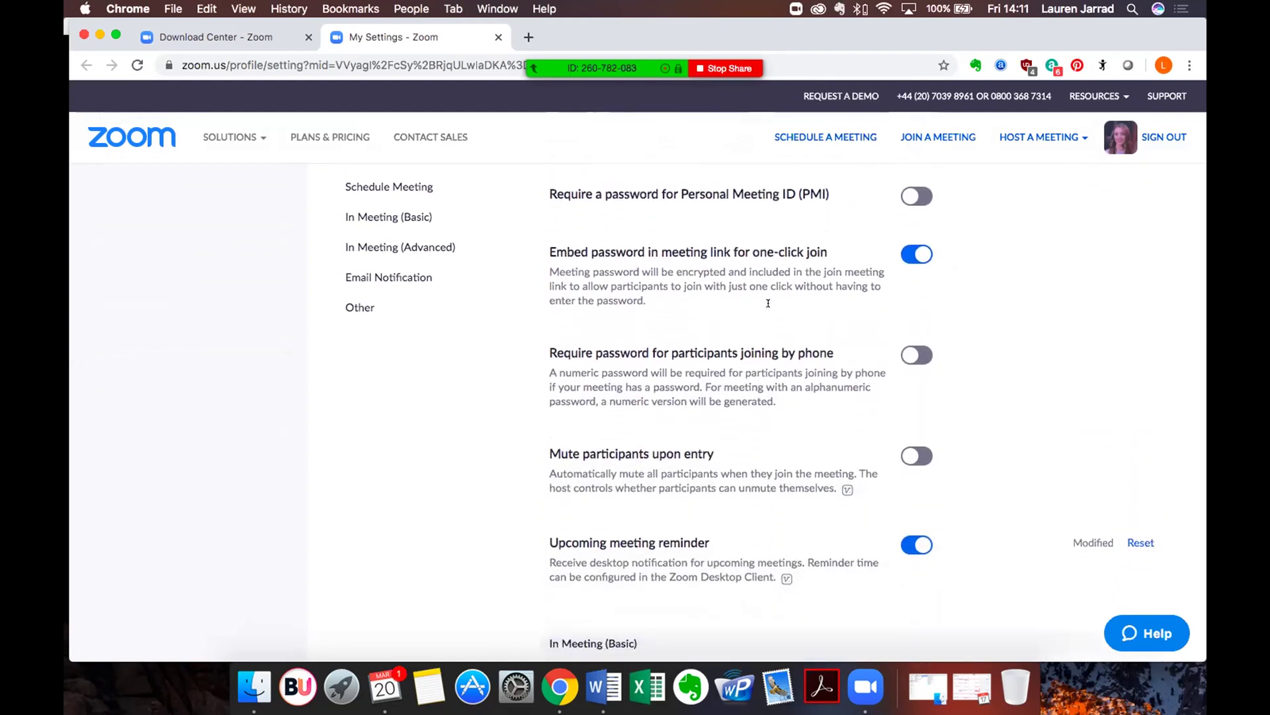
- Review the mute-on-entry and meeting reminder settings, and the In Meeting (Basic) options for encryption, chat and file transfer
scroll(768, 304, down, 3)
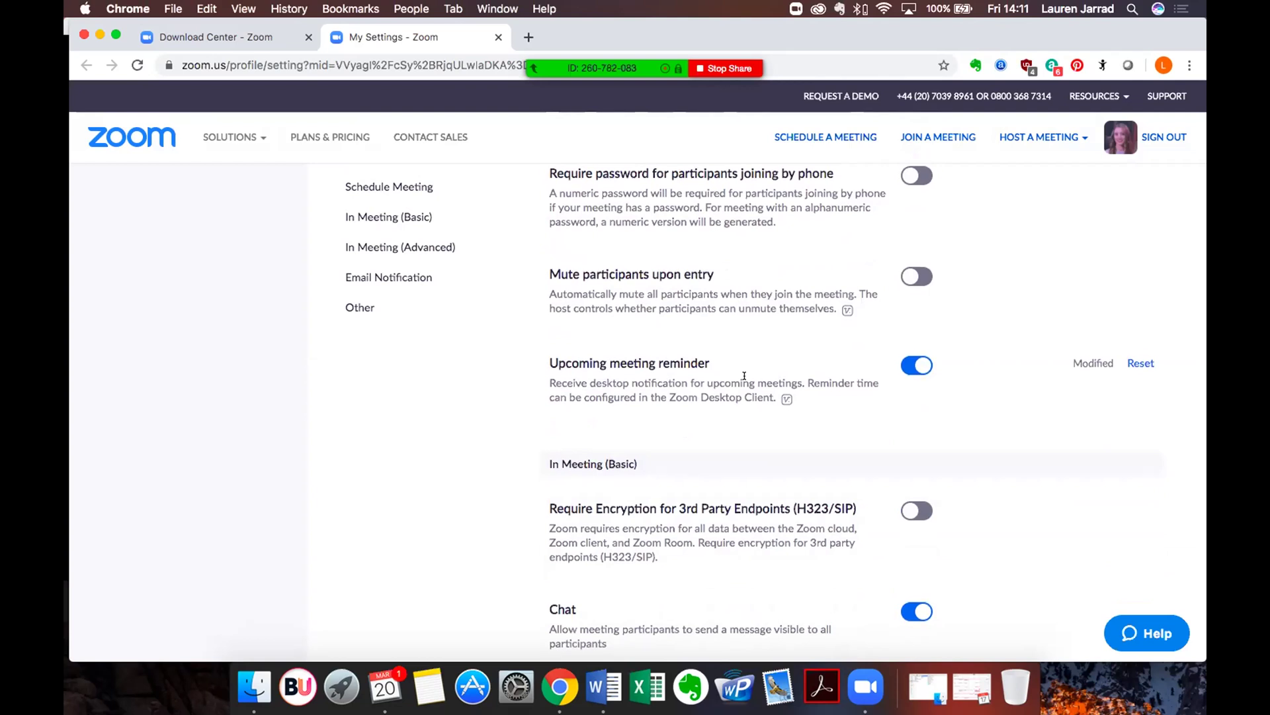
scroll(744, 376, down, 7)
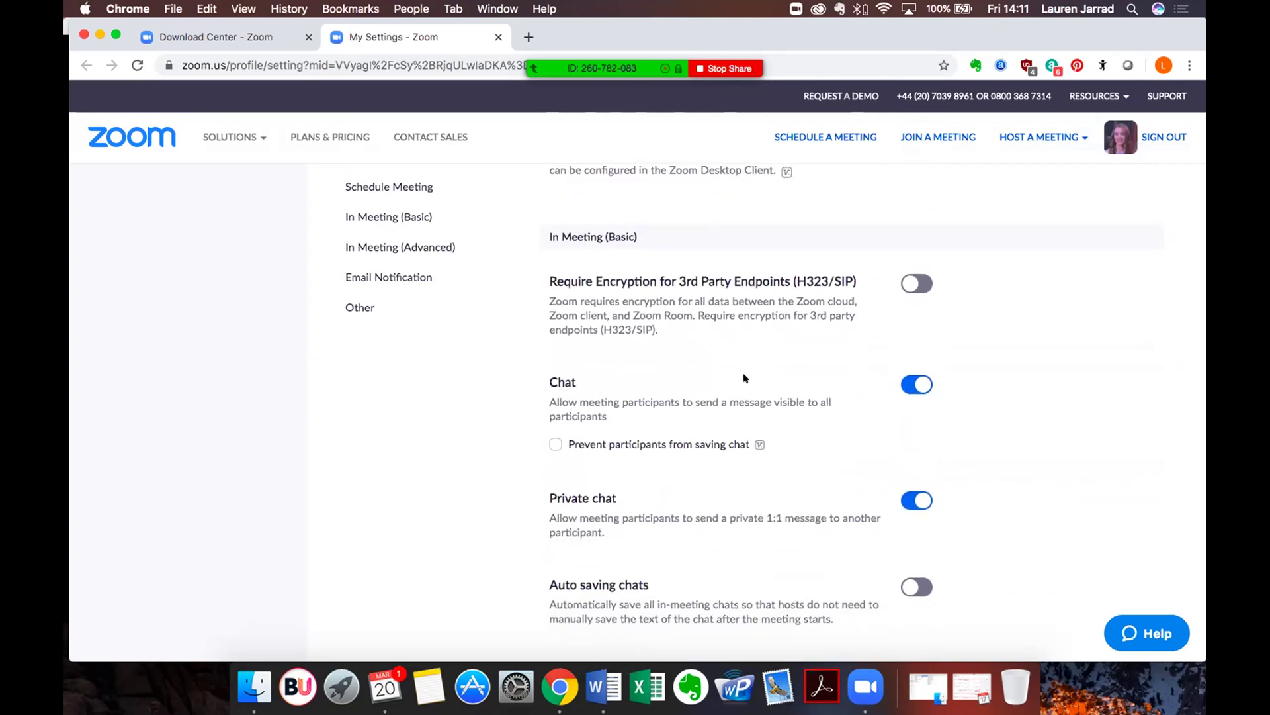
scroll(744, 375, down, 2)
scroll(745, 377, up, 3)
scroll(744, 378, up, 9)
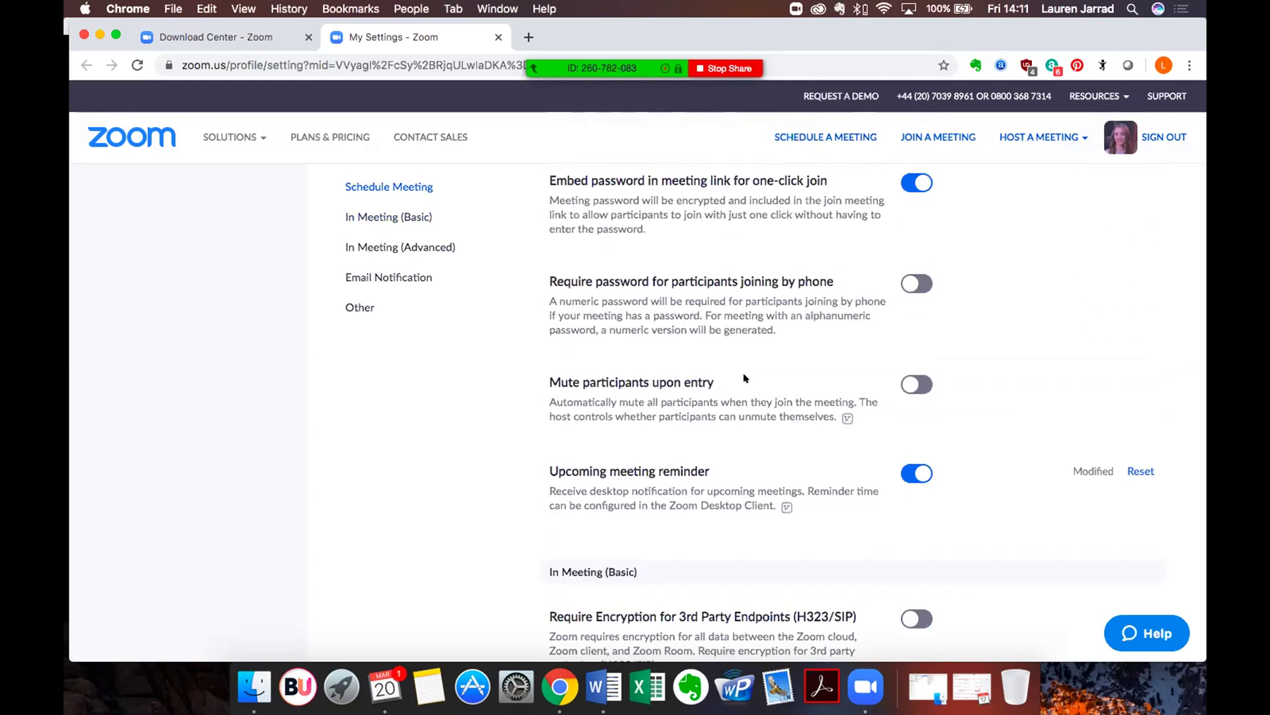
scroll(744, 377, down, 9)
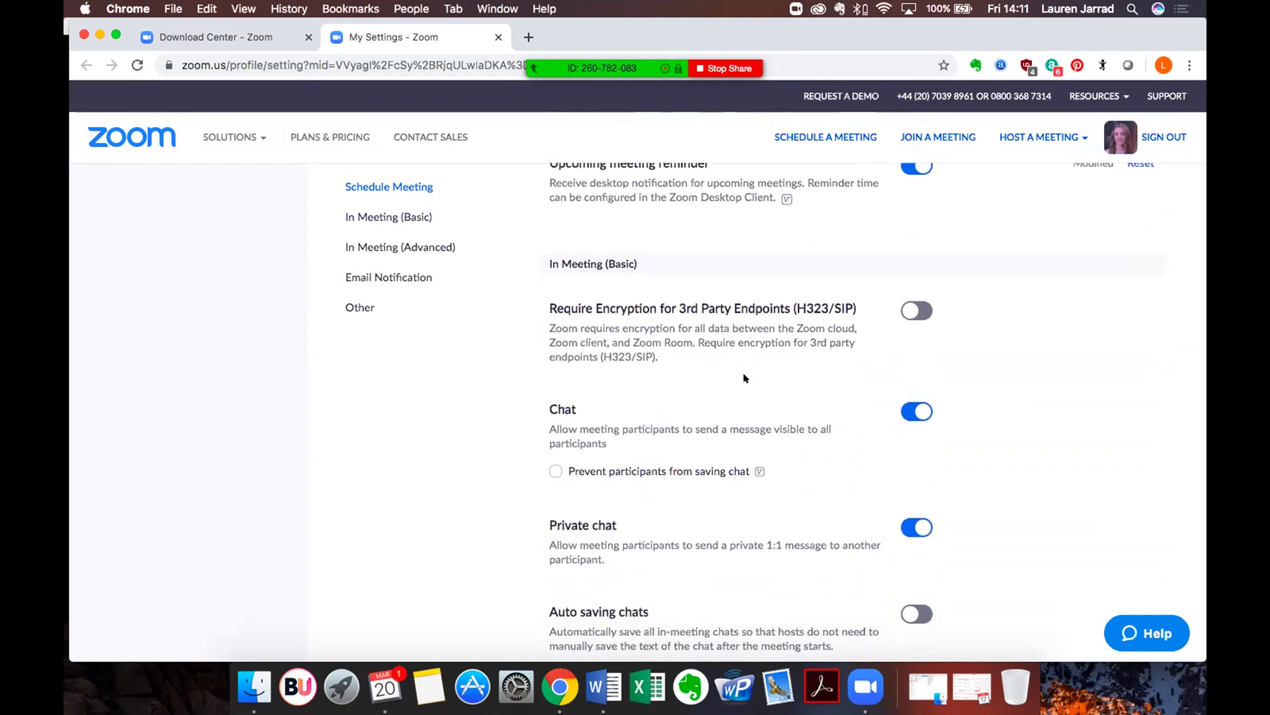
scroll(743, 377, down, 3)
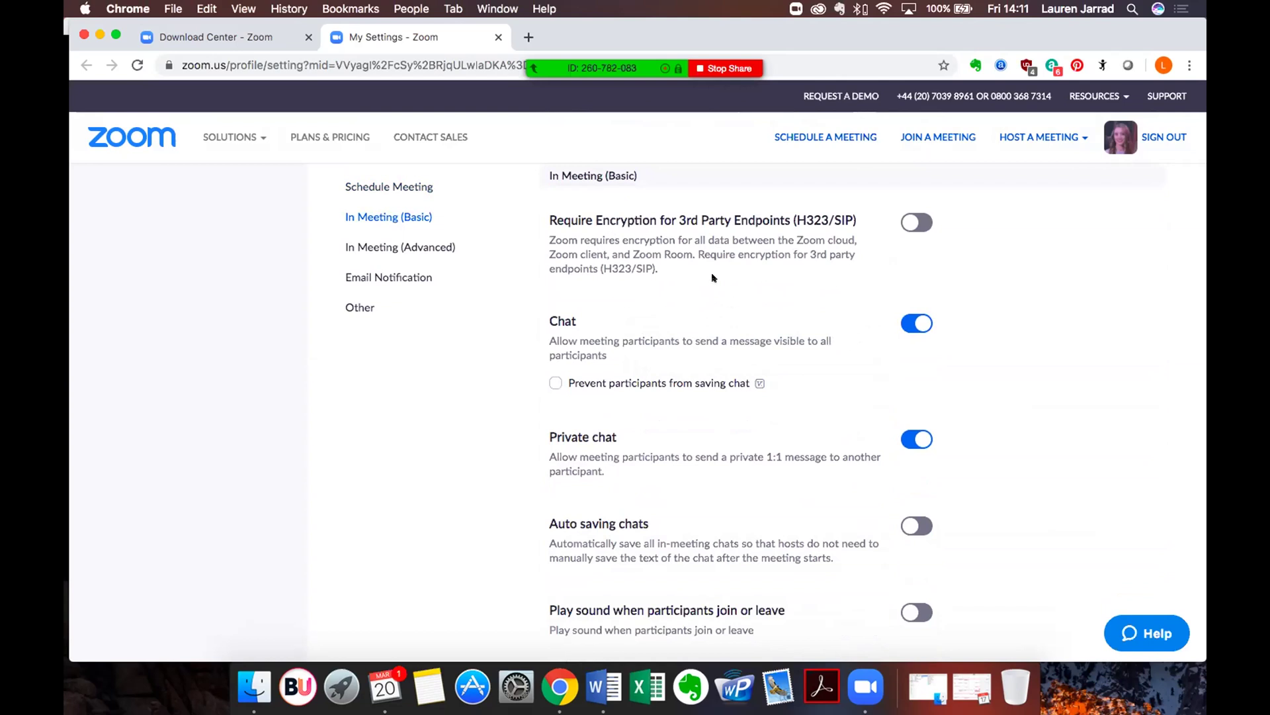
scroll(707, 278, down, 1)
scroll(706, 278, down, 1)
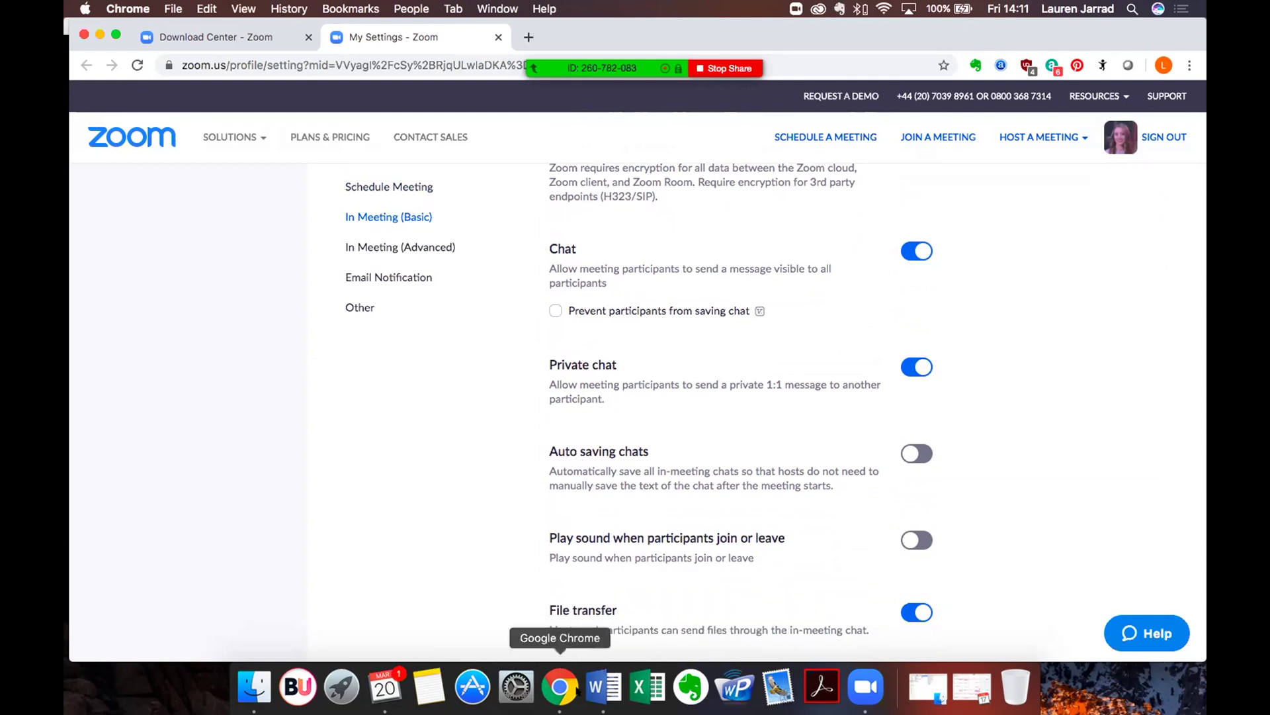
- Switch to the Zoom meeting window and send the private chat message "Hi" to one participant
click(100, 33)
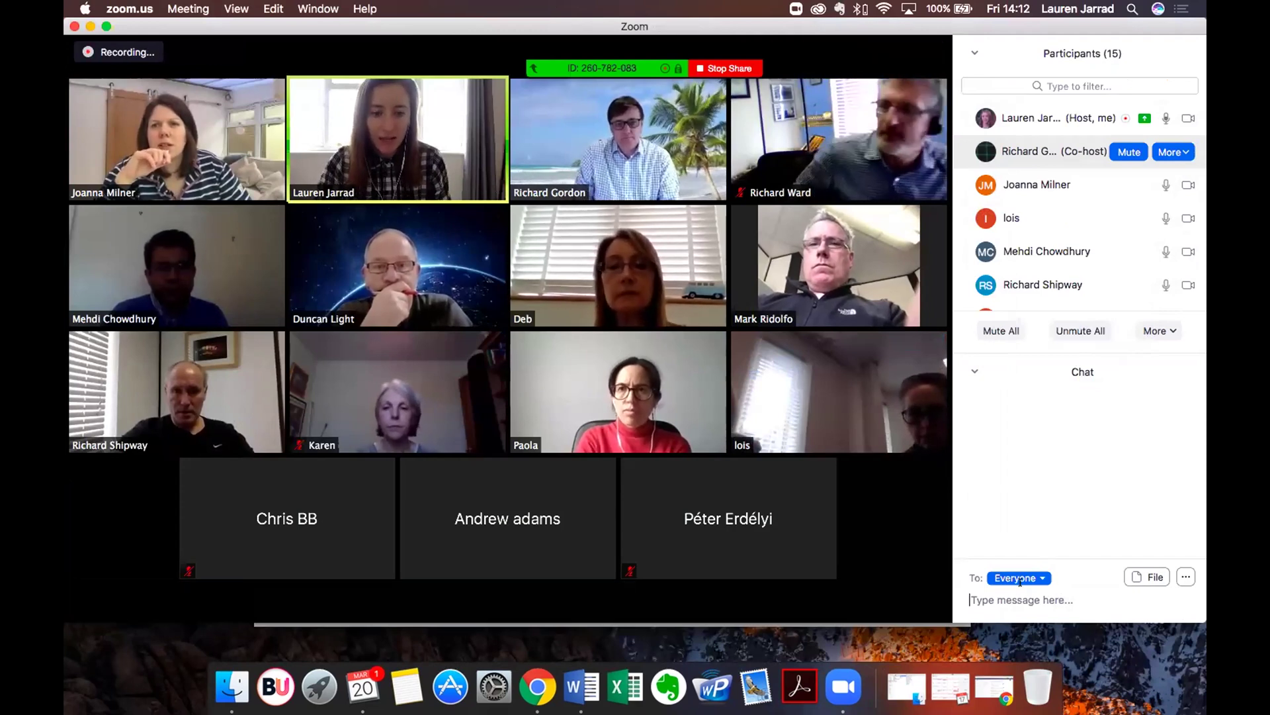
click(1033, 579)
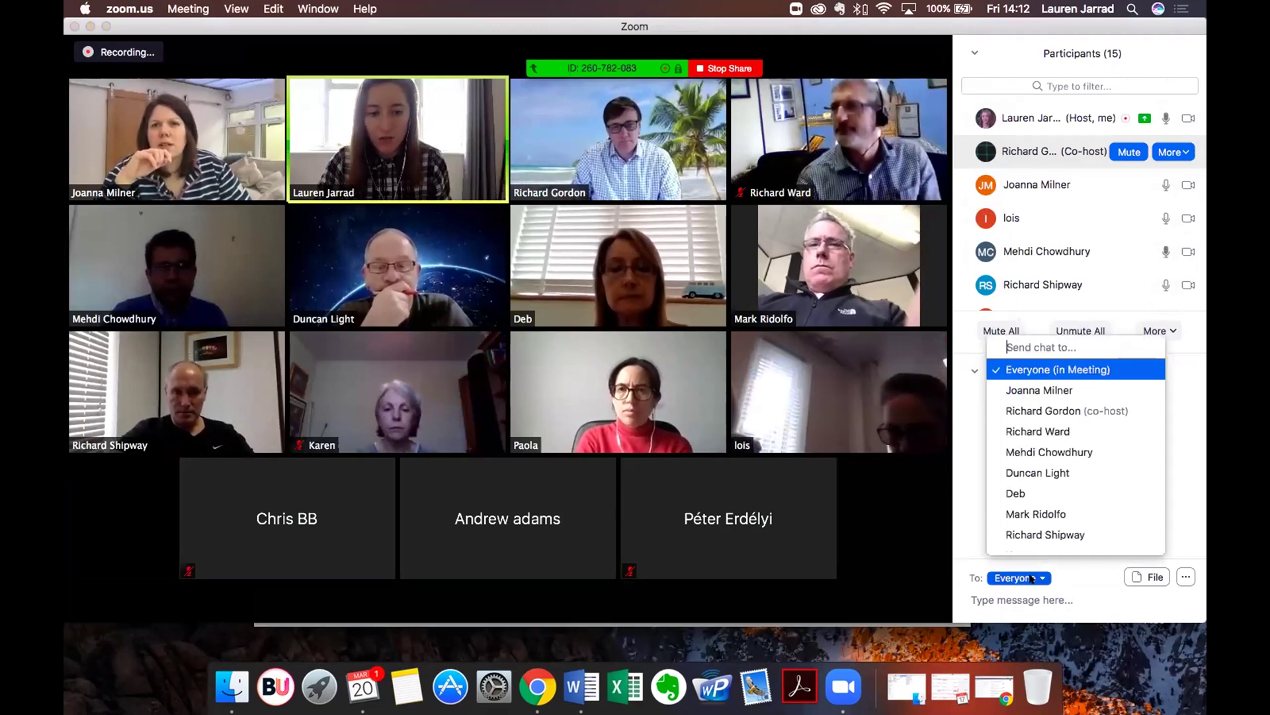
click(1044, 389)
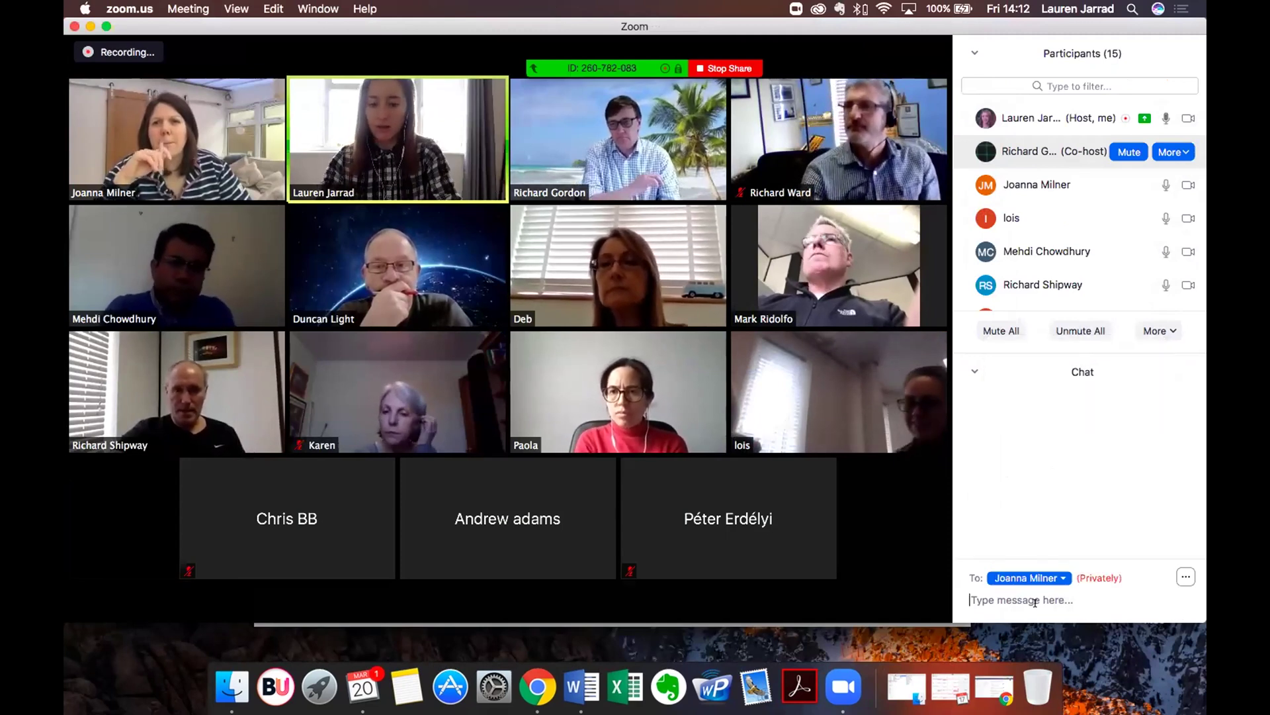
text(Hi)
key(Return)
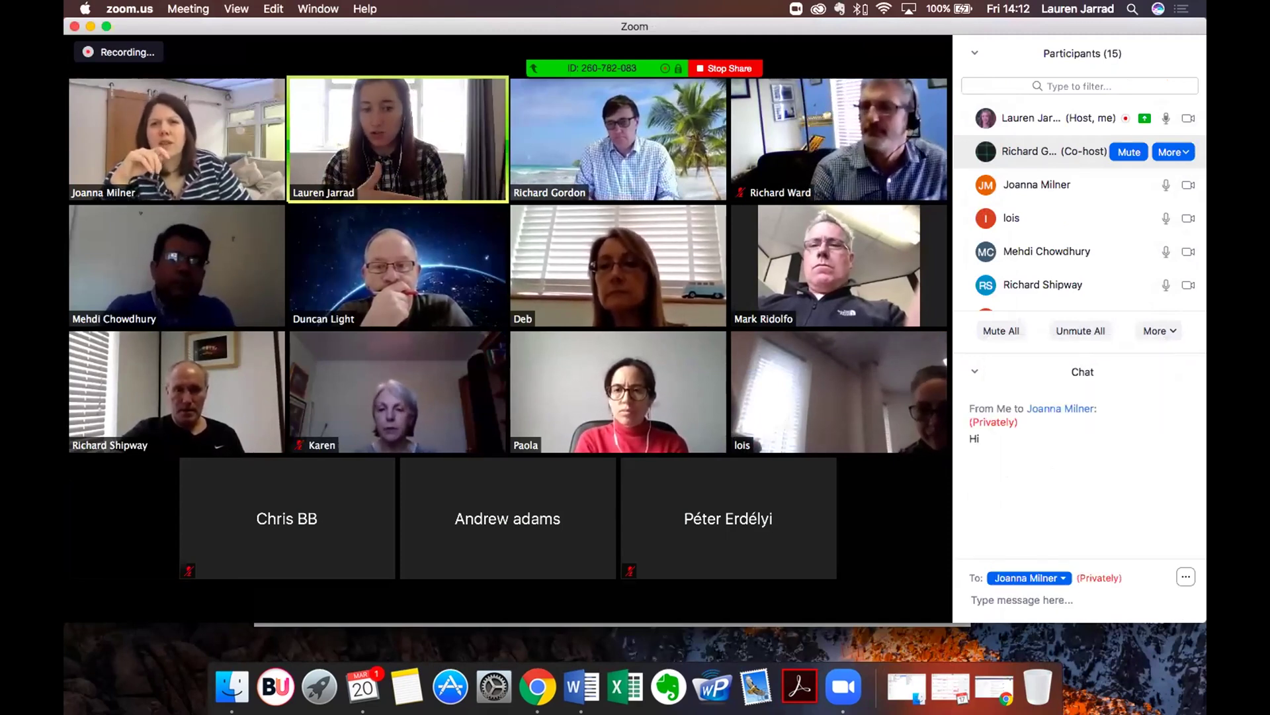
- Change the chat recipient to Everyone (in Meeting) and send the message "Hi"
click(1030, 577)
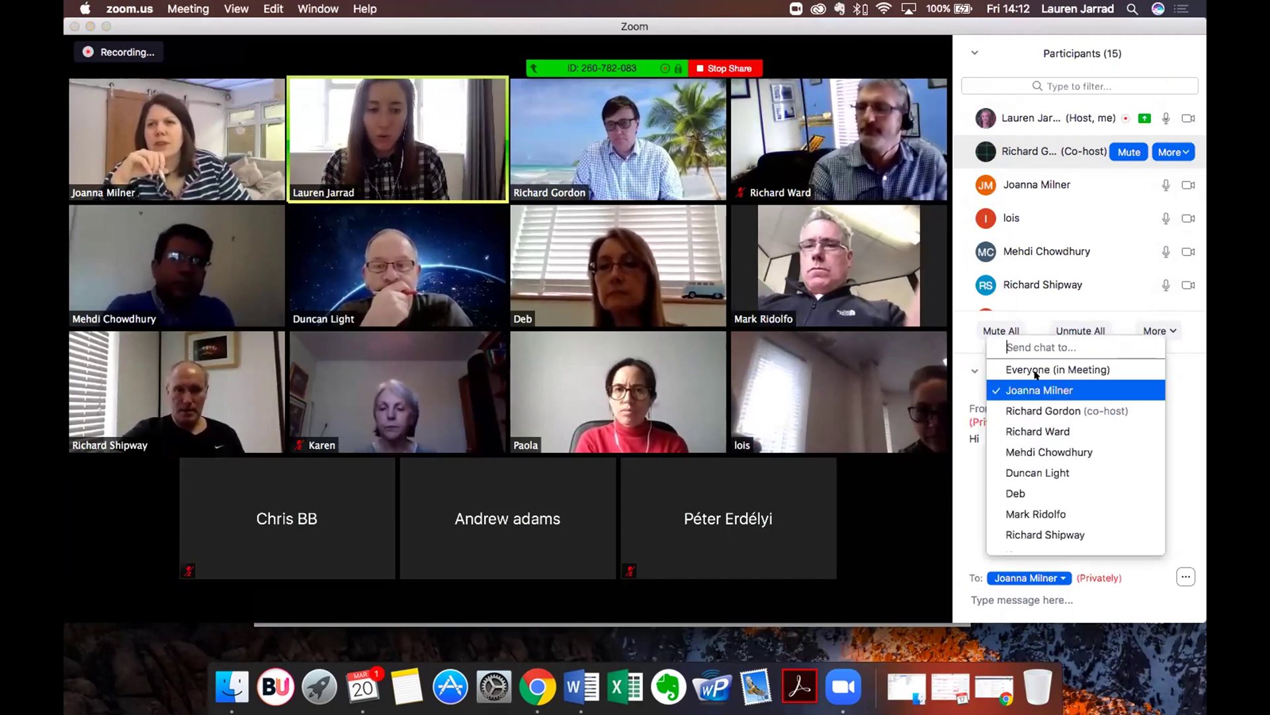
click(1035, 368)
text(Hi)
key(Return)
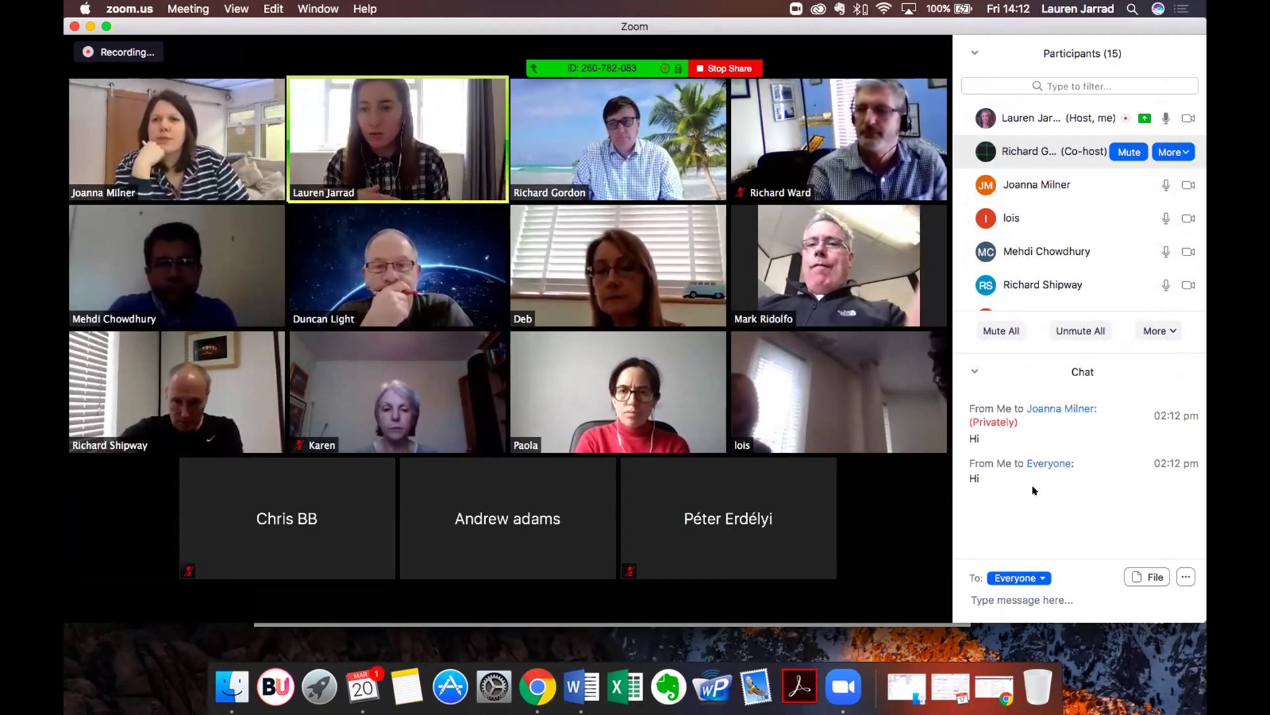
- Return to the web settings in Chrome and review the auto saving chats, join/leave sound and file transfer options
click(995, 685)
scroll(806, 387, down, 3)
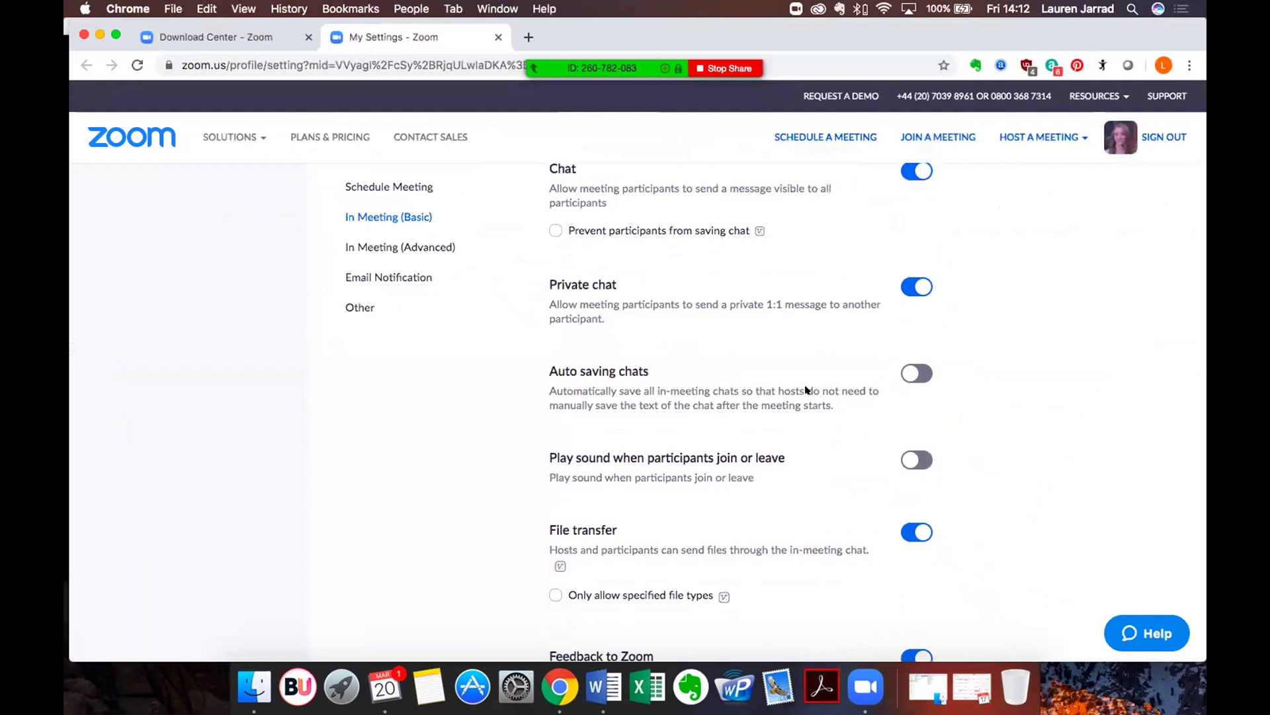
scroll(806, 387, down, 2)
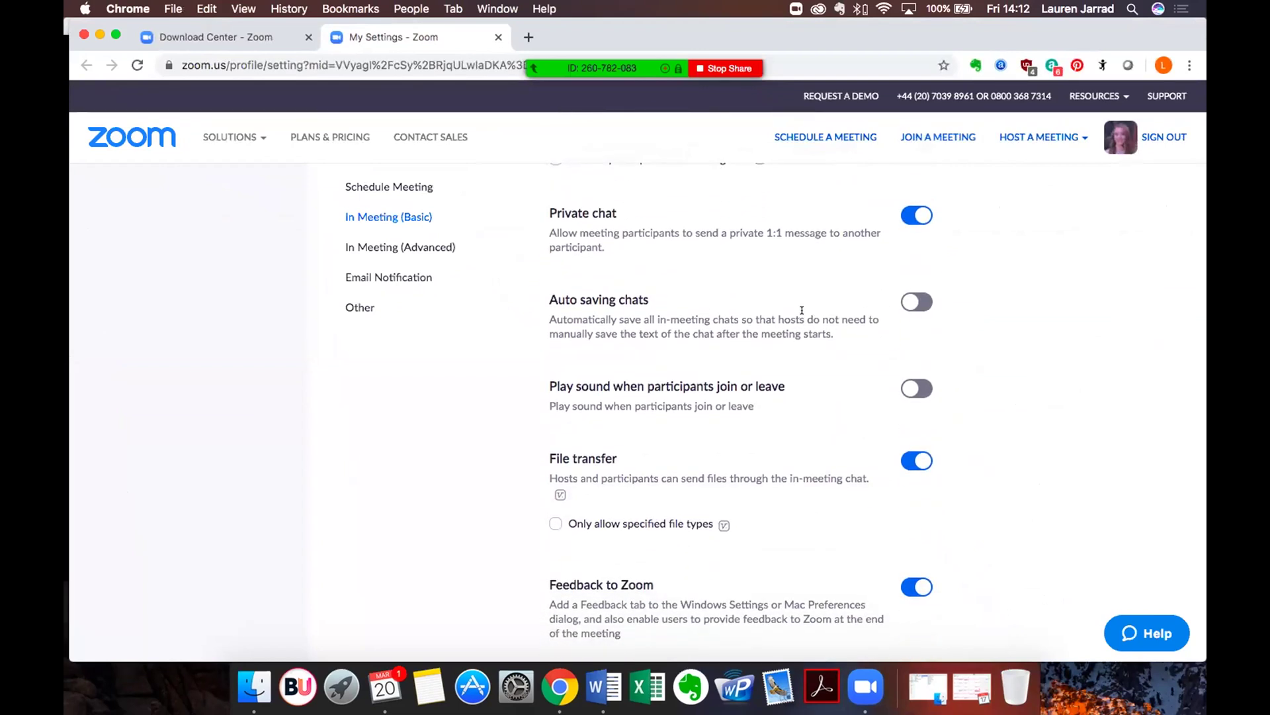
scroll(616, 222, down, 5)
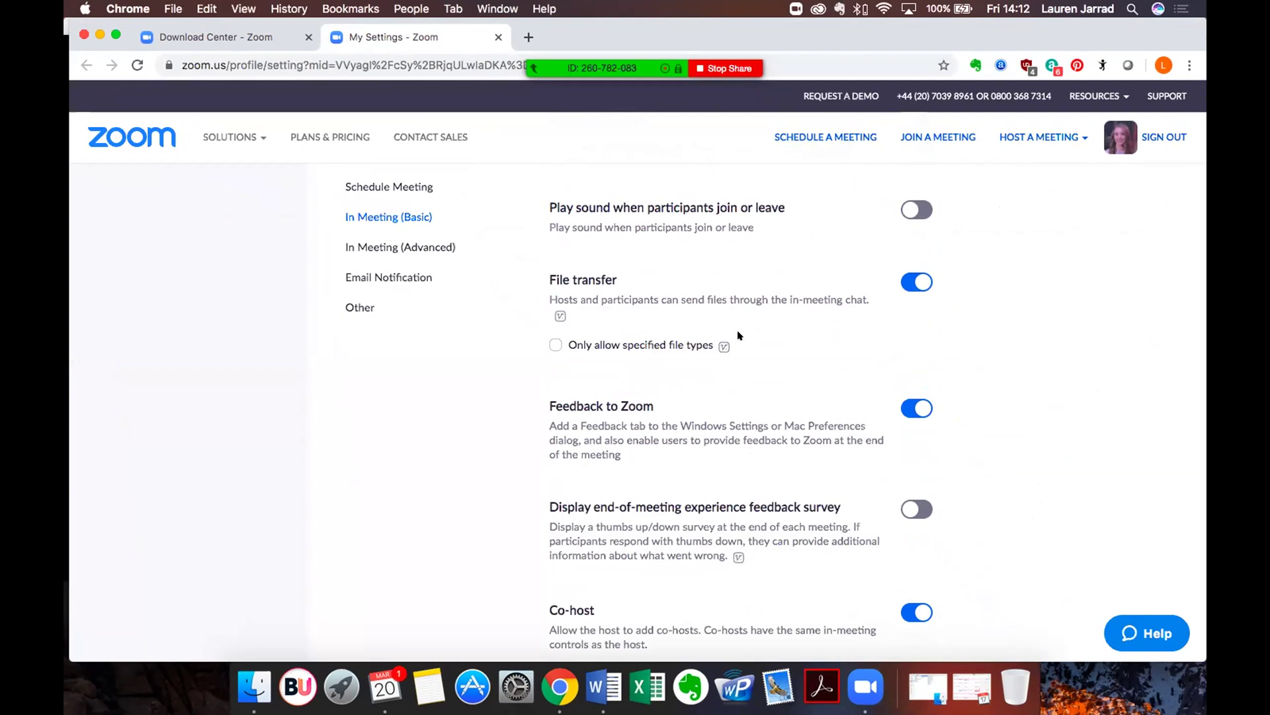
scroll(642, 289, down, 2)
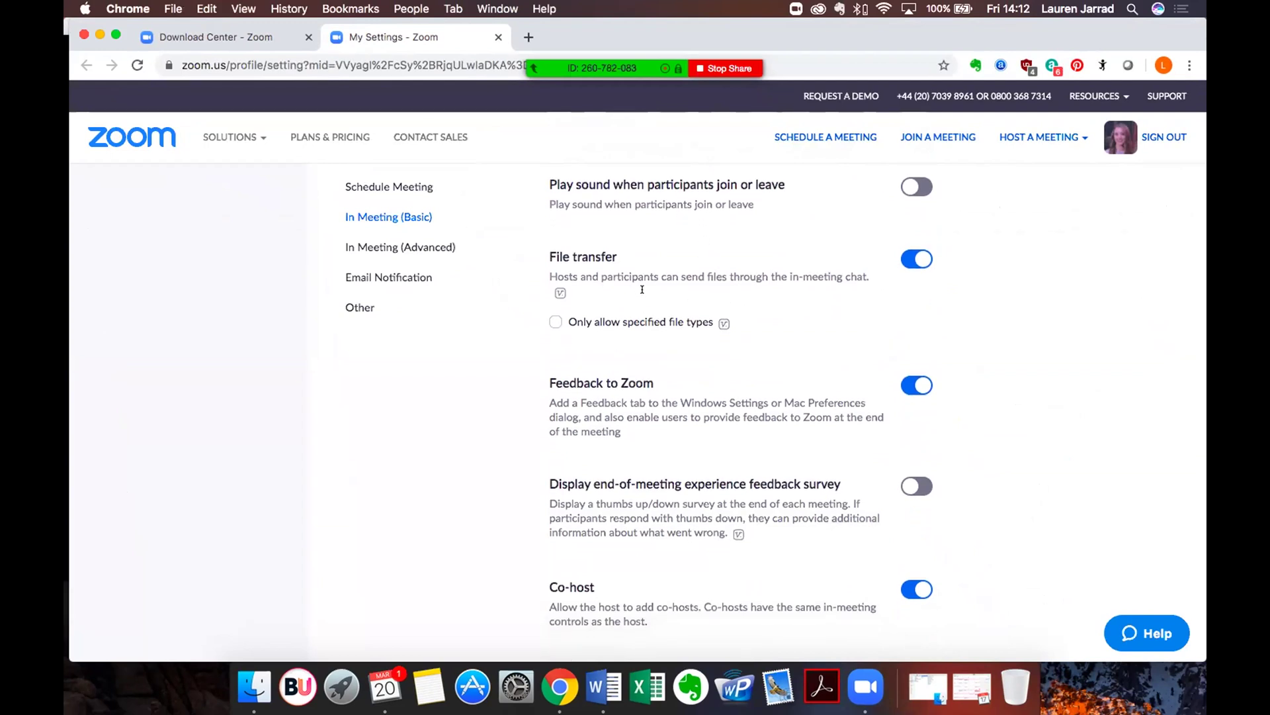
- Switch to the Zoom meeting, open the chat's file picker for sharing a file and cancel it
click(99, 35)
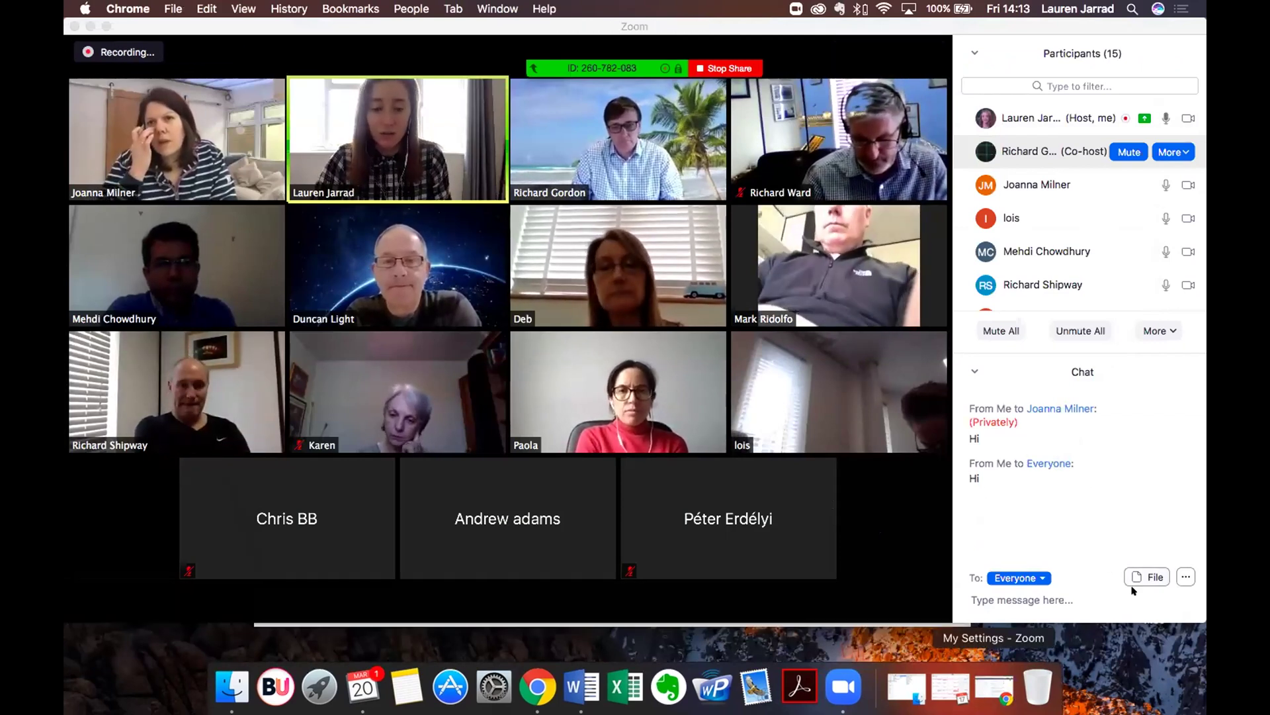
click(1139, 577)
click(1138, 577)
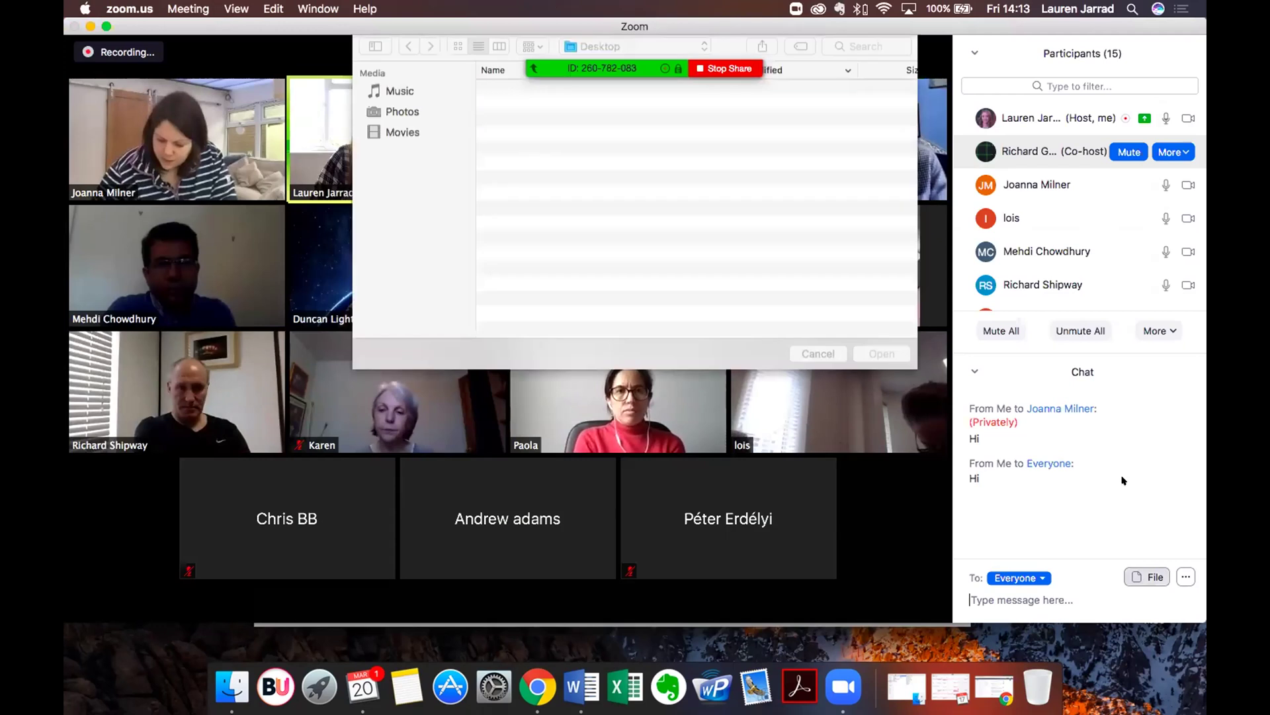
click(817, 357)
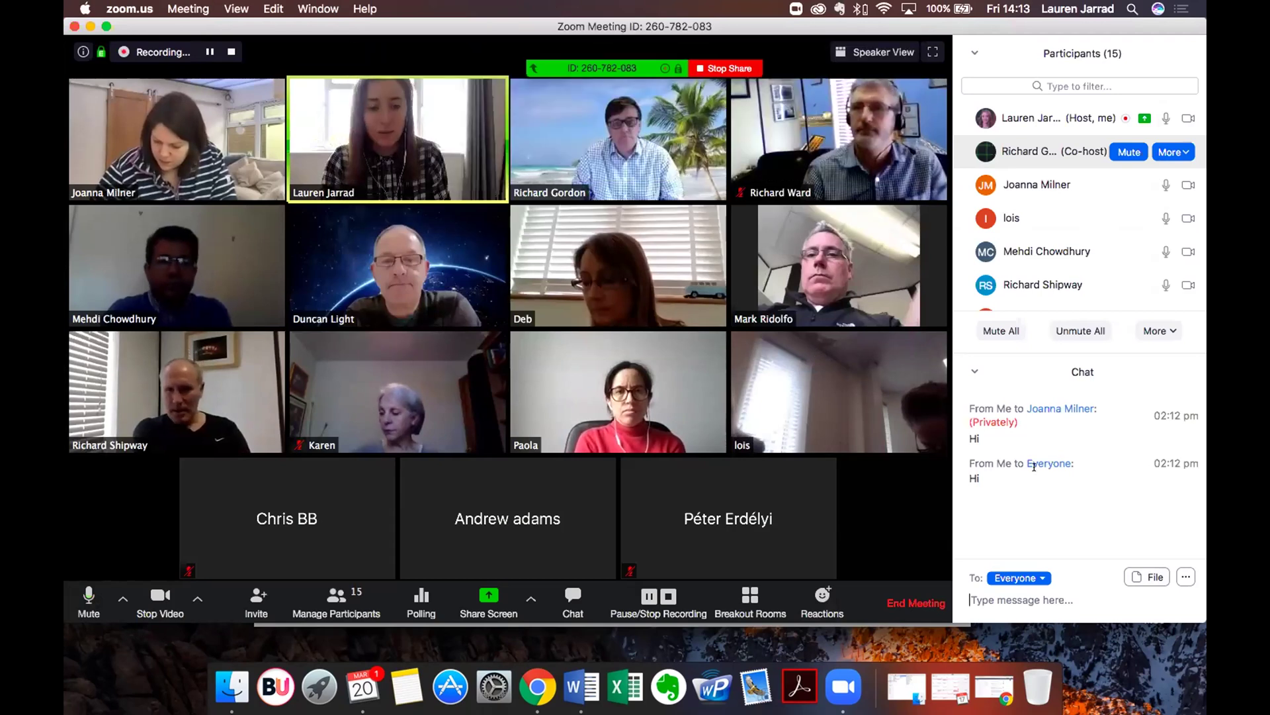
- Return to the web settings in Chrome and review the Zoom feedback, end-of-meeting survey and Co-host options
click(994, 686)
scroll(744, 467, down, 3)
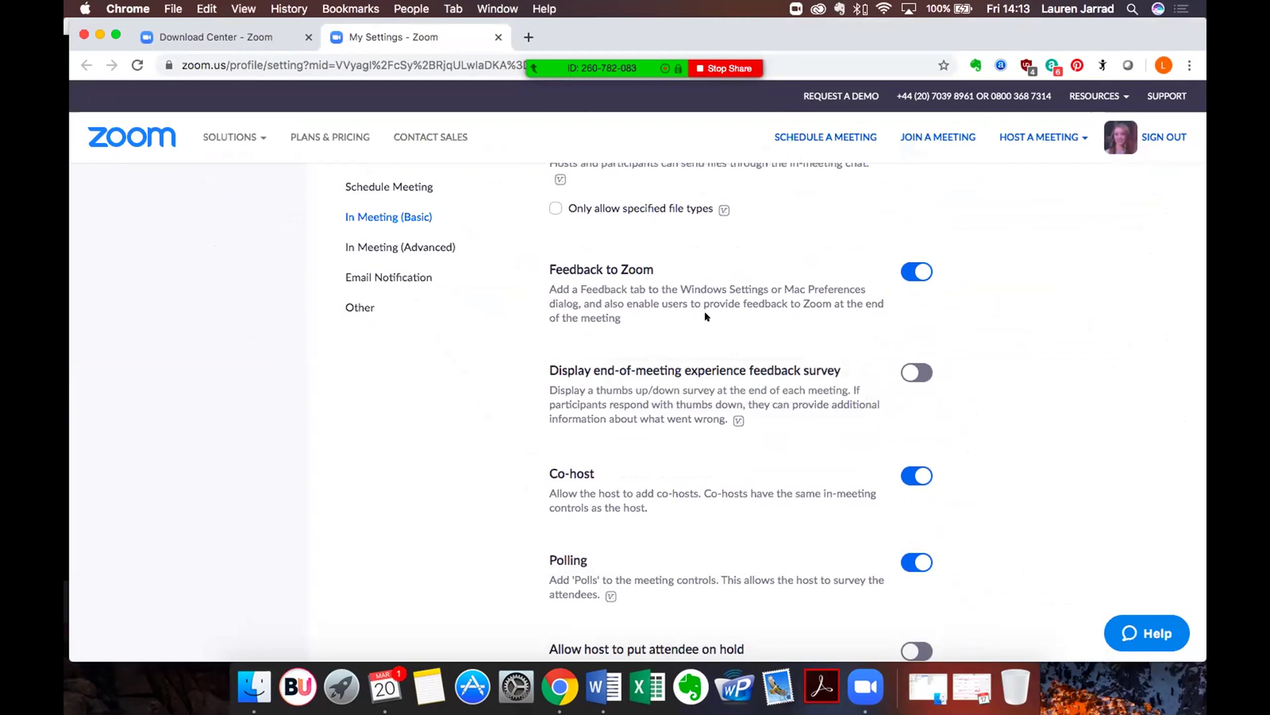
scroll(640, 339, down, 2)
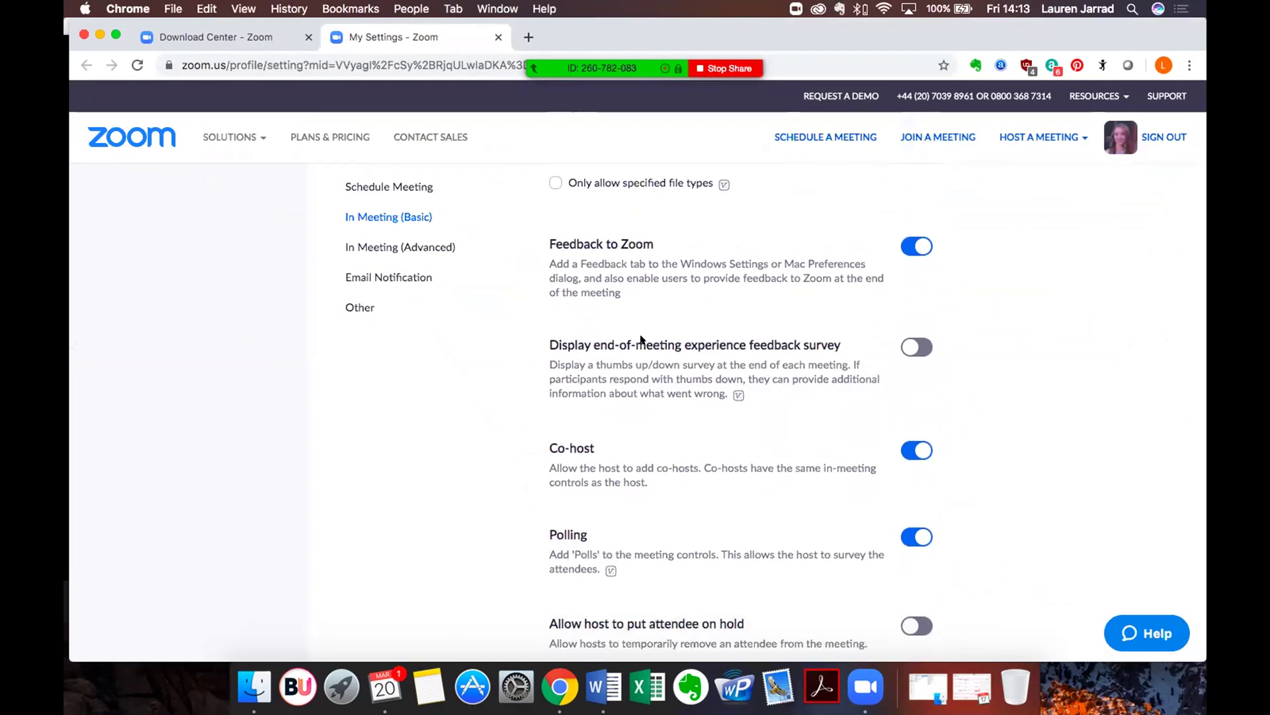
scroll(641, 336, down, 1)
scroll(641, 338, down, 3)
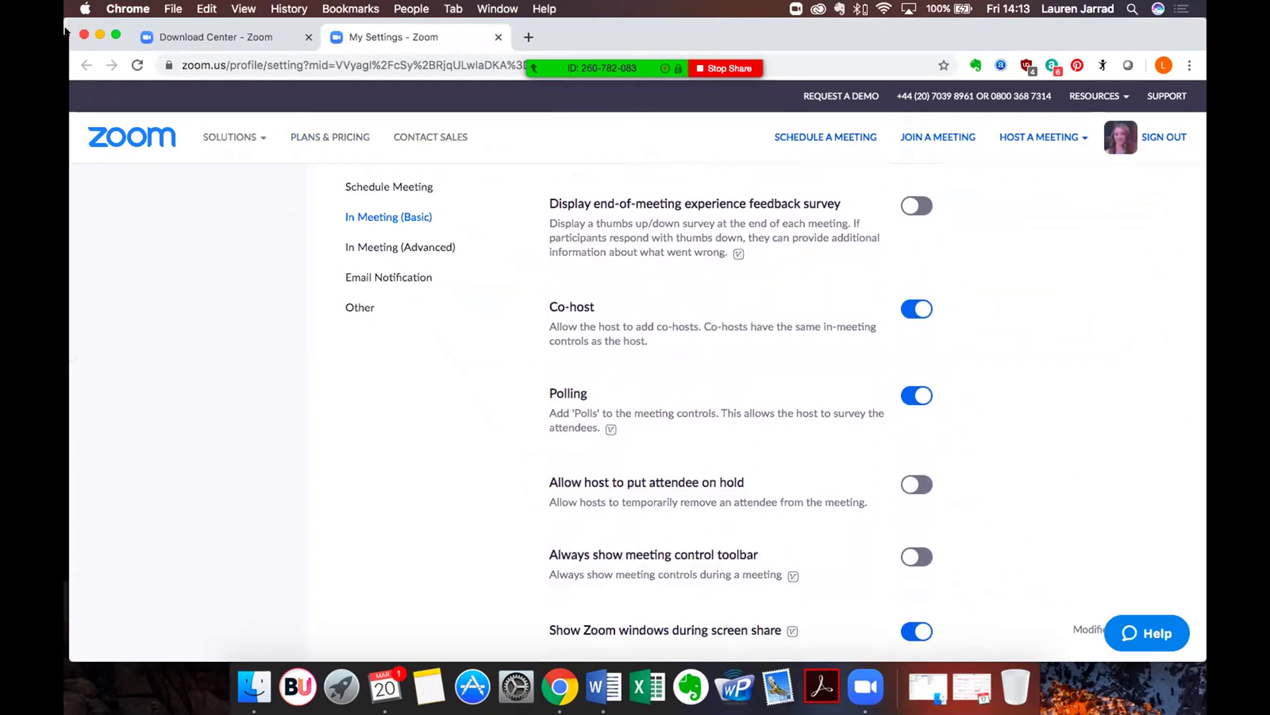
- Look at the participants in the Zoom meeting window, and return to Chrome to review the Polling setting
click(99, 34)
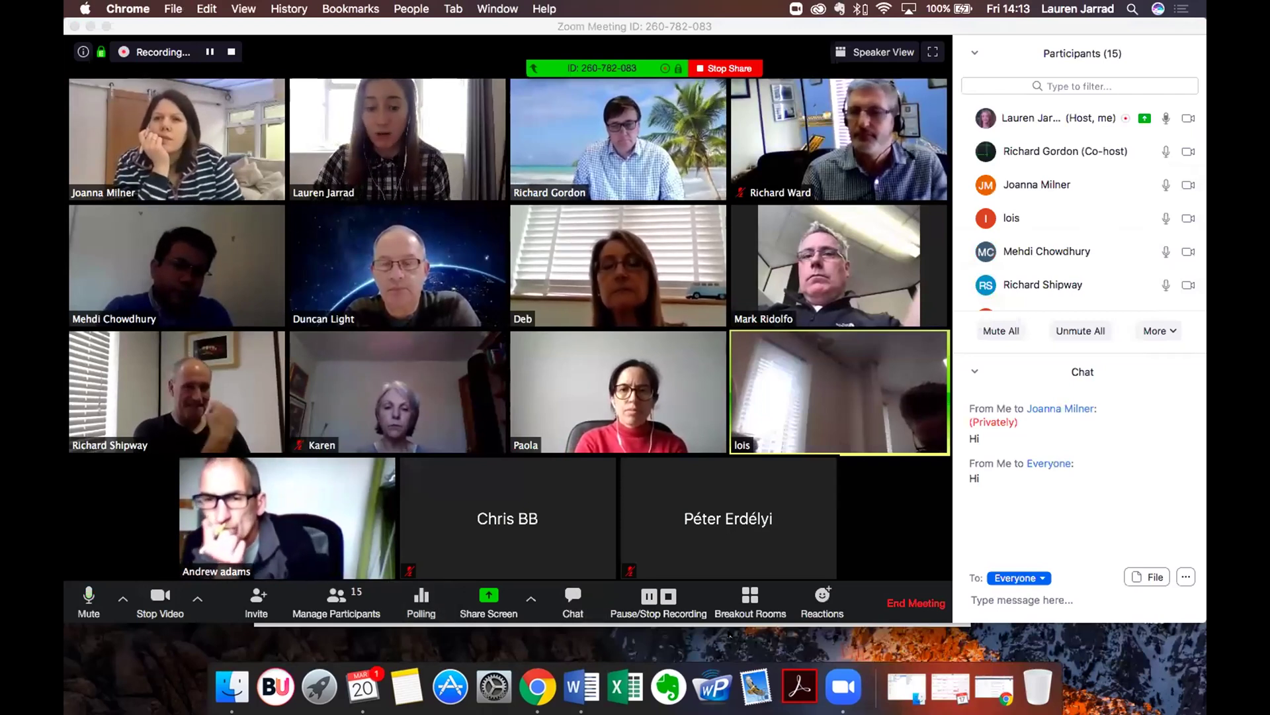
click(993, 685)
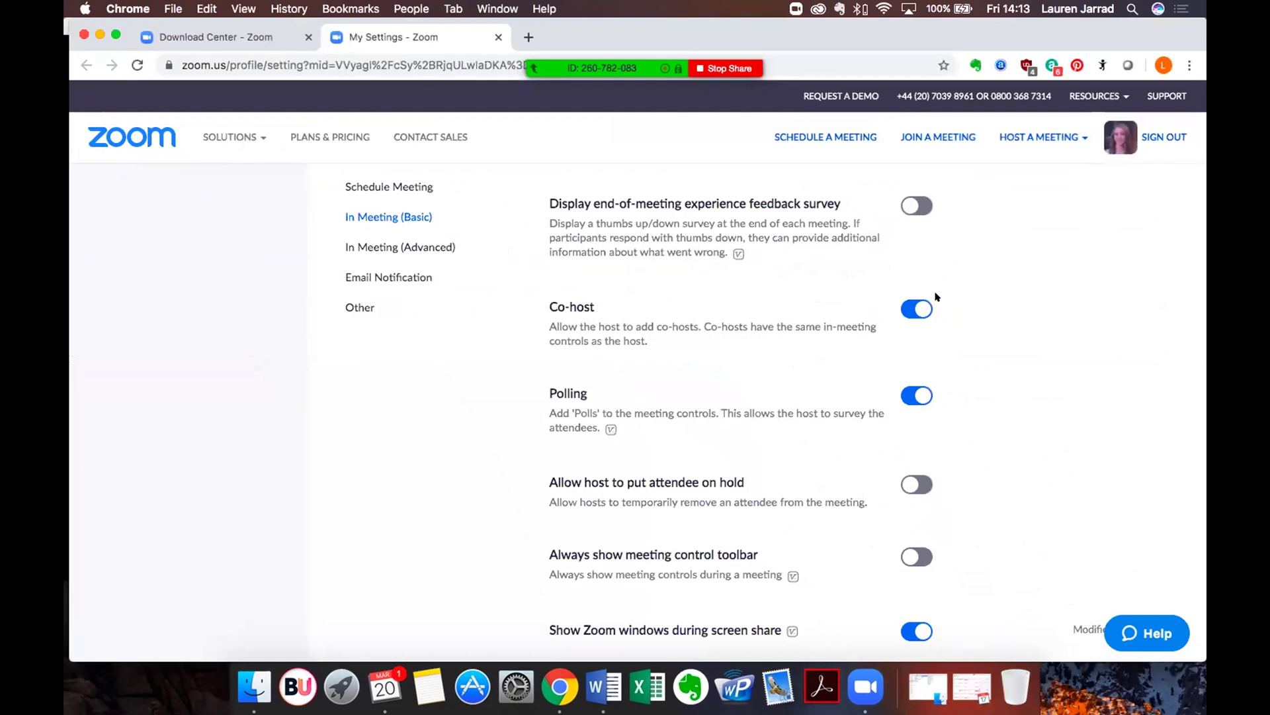
scroll(655, 427, down, 2)
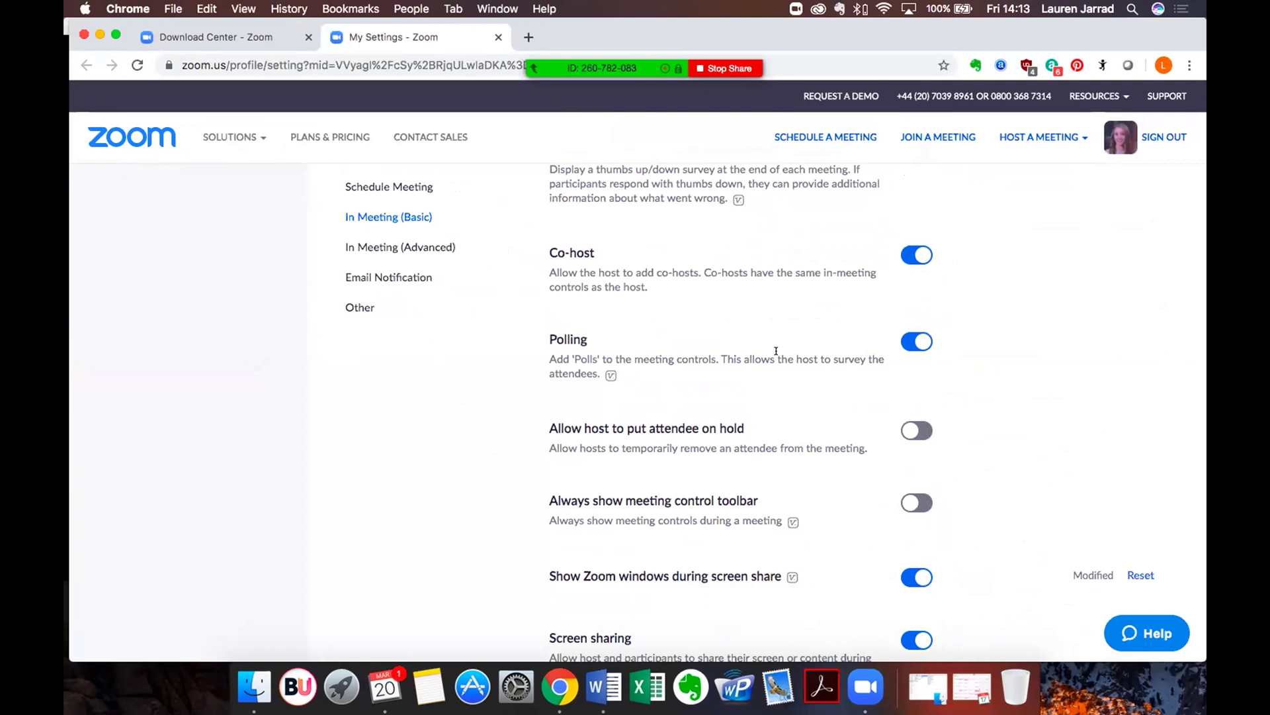
- Switch to the Zoom meeting, open the Polls window to show where questions are added, and close it
click(100, 35)
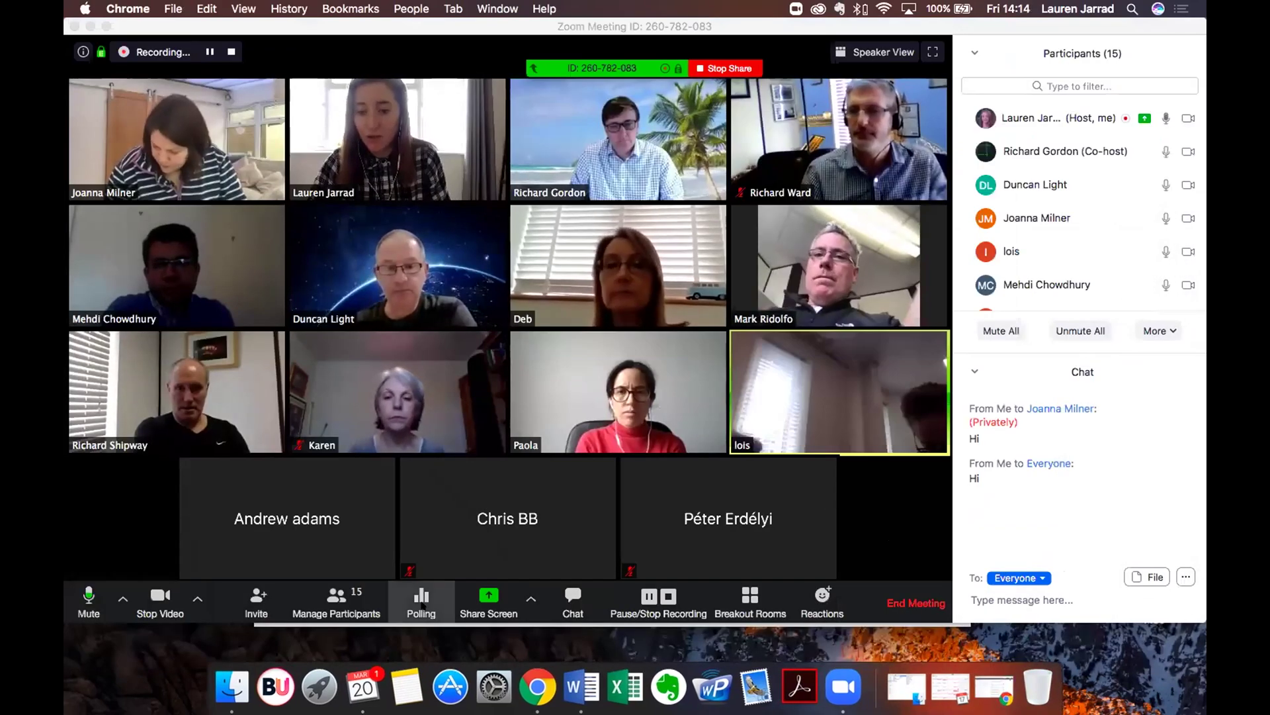
click(421, 599)
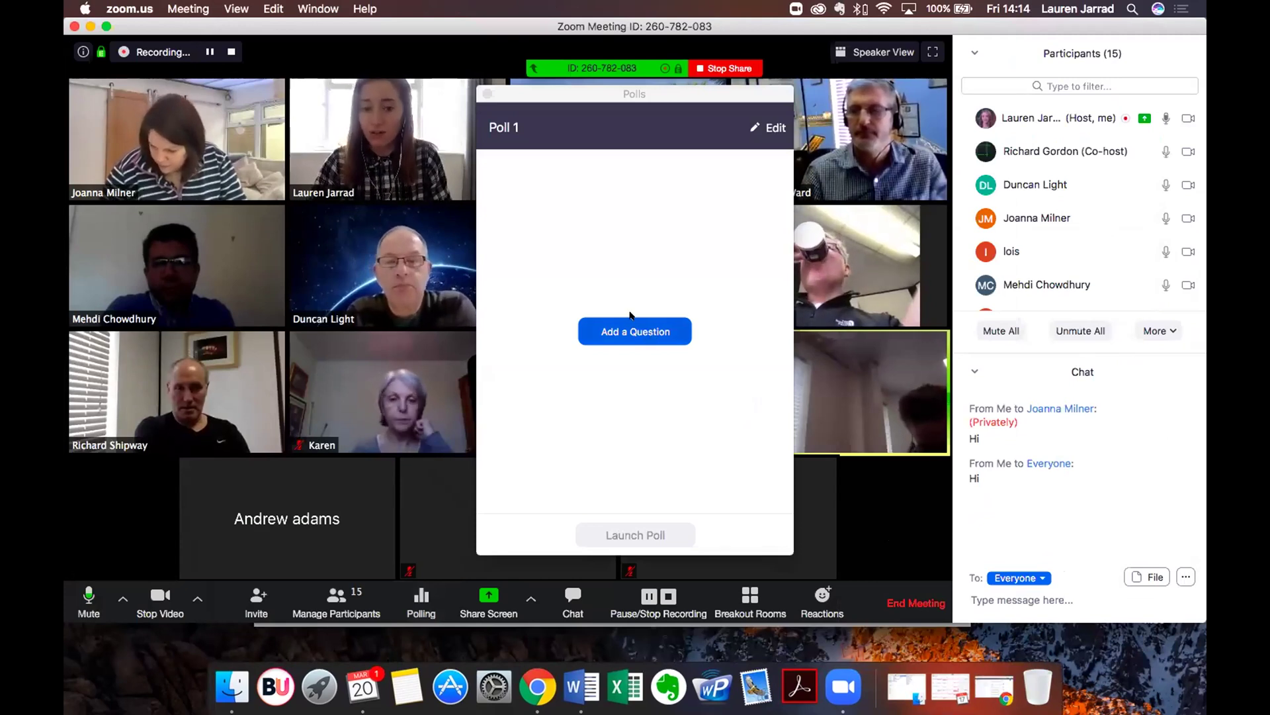
click(487, 94)
- Review the attendee hold, meeting control toolbar and Show Zoom windows during screen share settings in Chrome, comparing them with the Zoom meeting window
click(994, 688)
scroll(713, 453, down, 2)
scroll(714, 452, down, 2)
scroll(713, 451, down, 2)
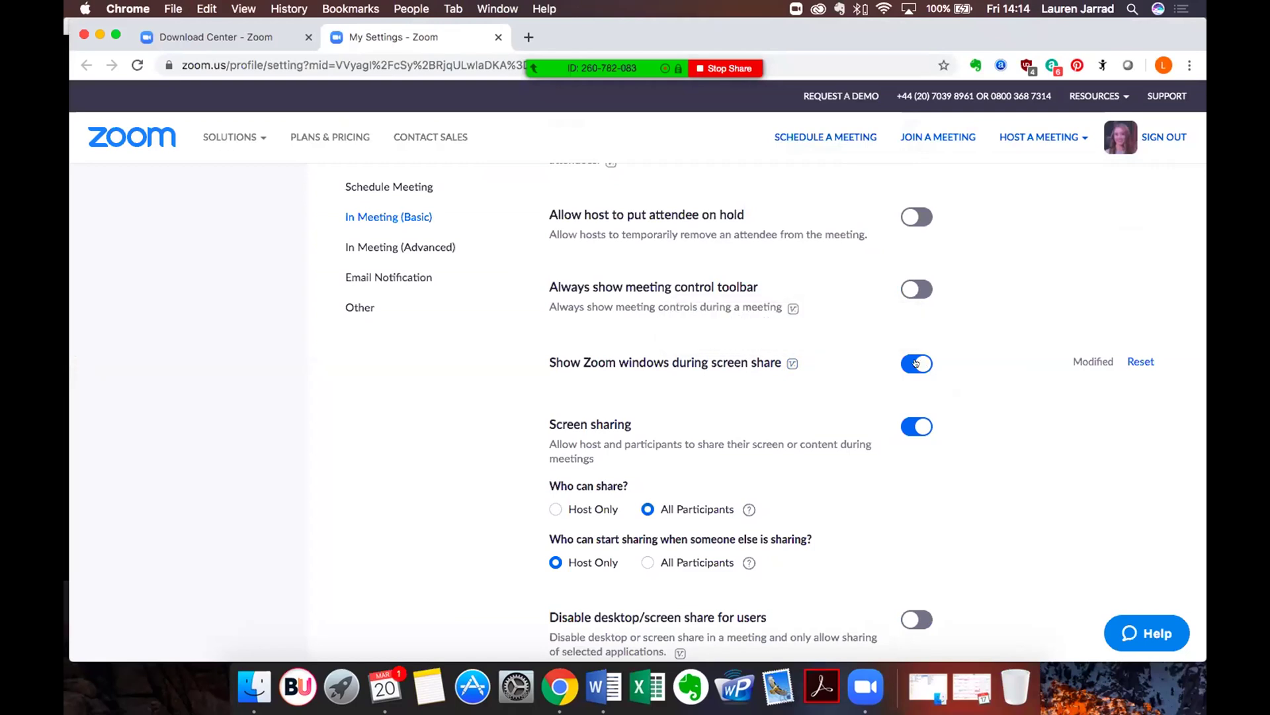
mouse_move(596, 67)
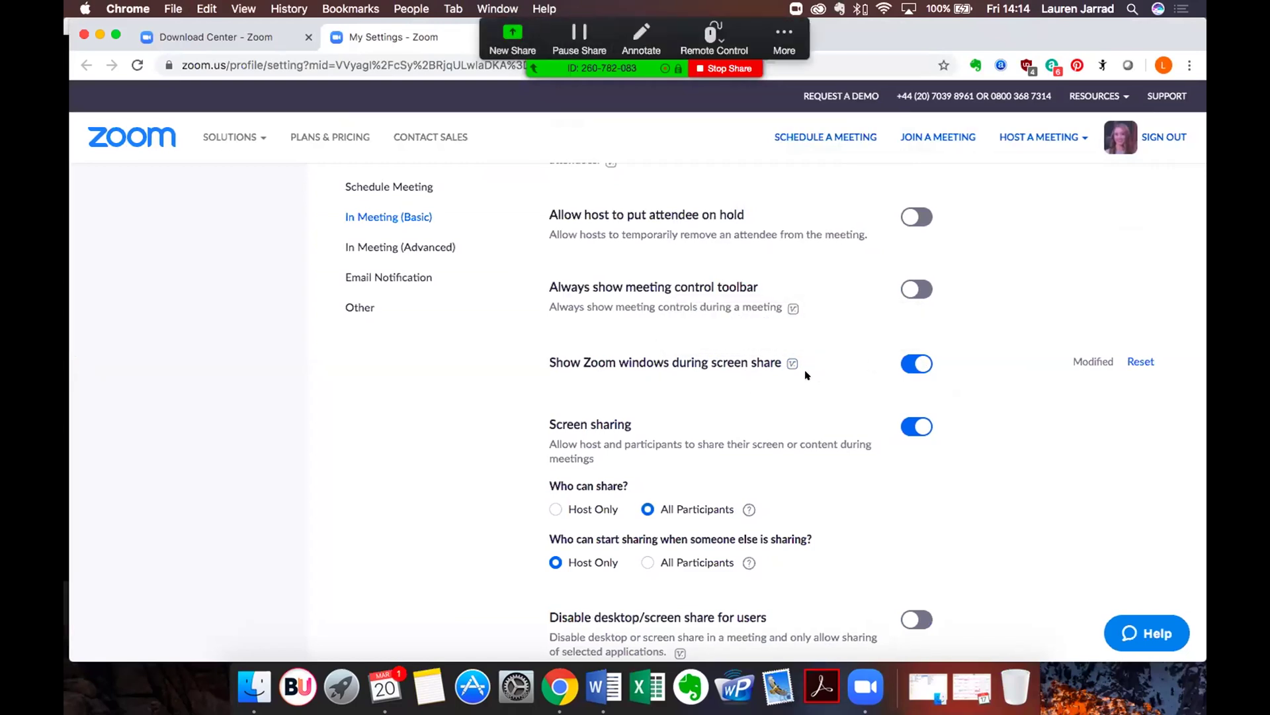
click(100, 33)
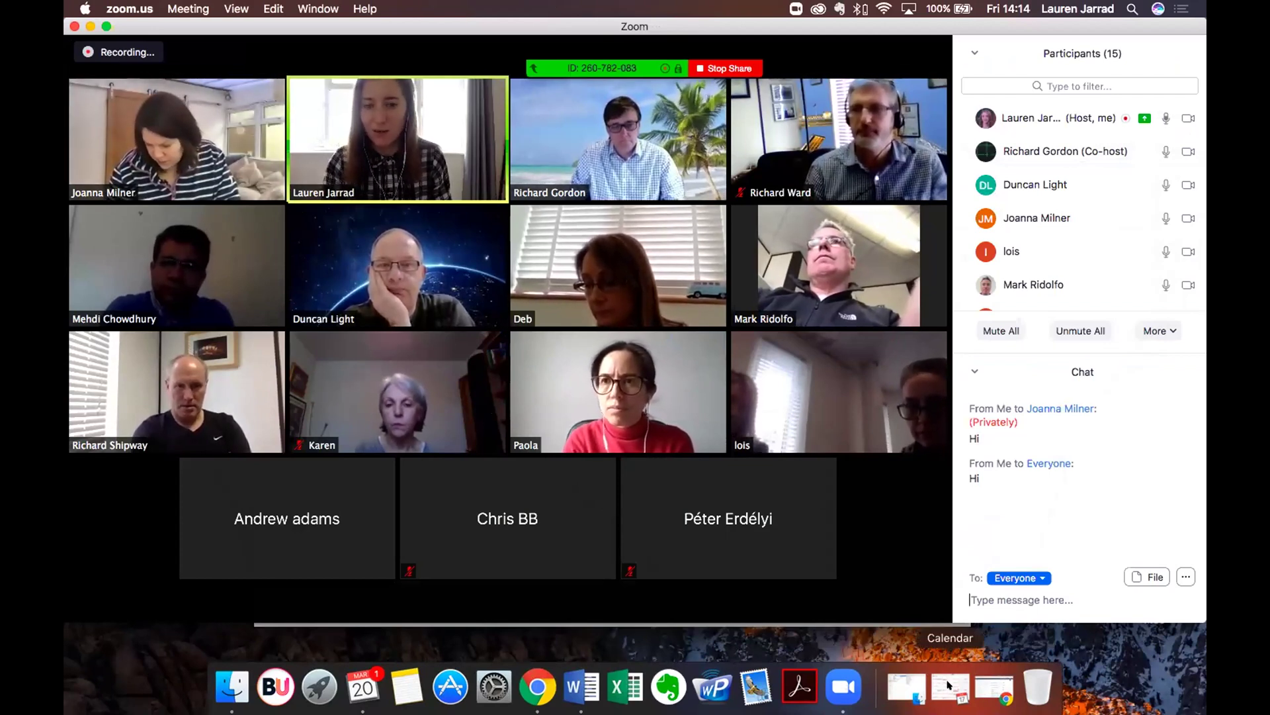
click(995, 691)
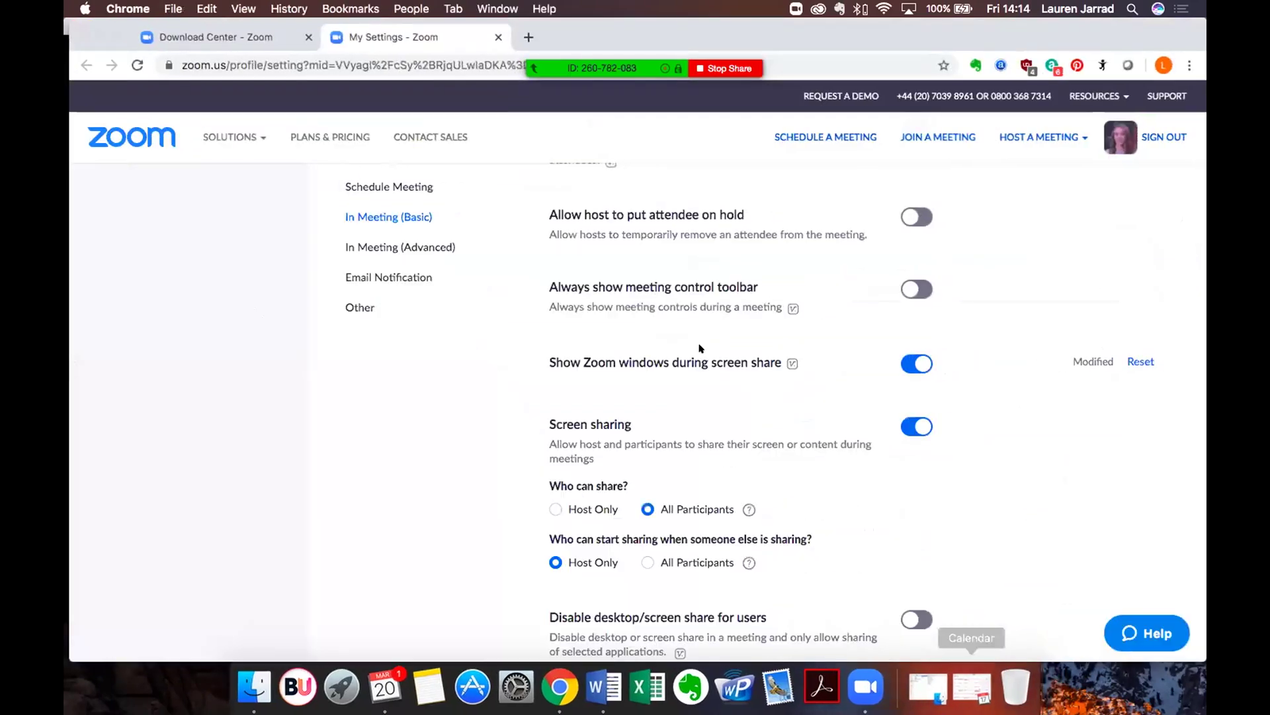
- Review the settings for screen sharing, annotation, whiteboard, remote control, nonverbal feedback and letting removed participants rejoin
scroll(728, 384, down, 2)
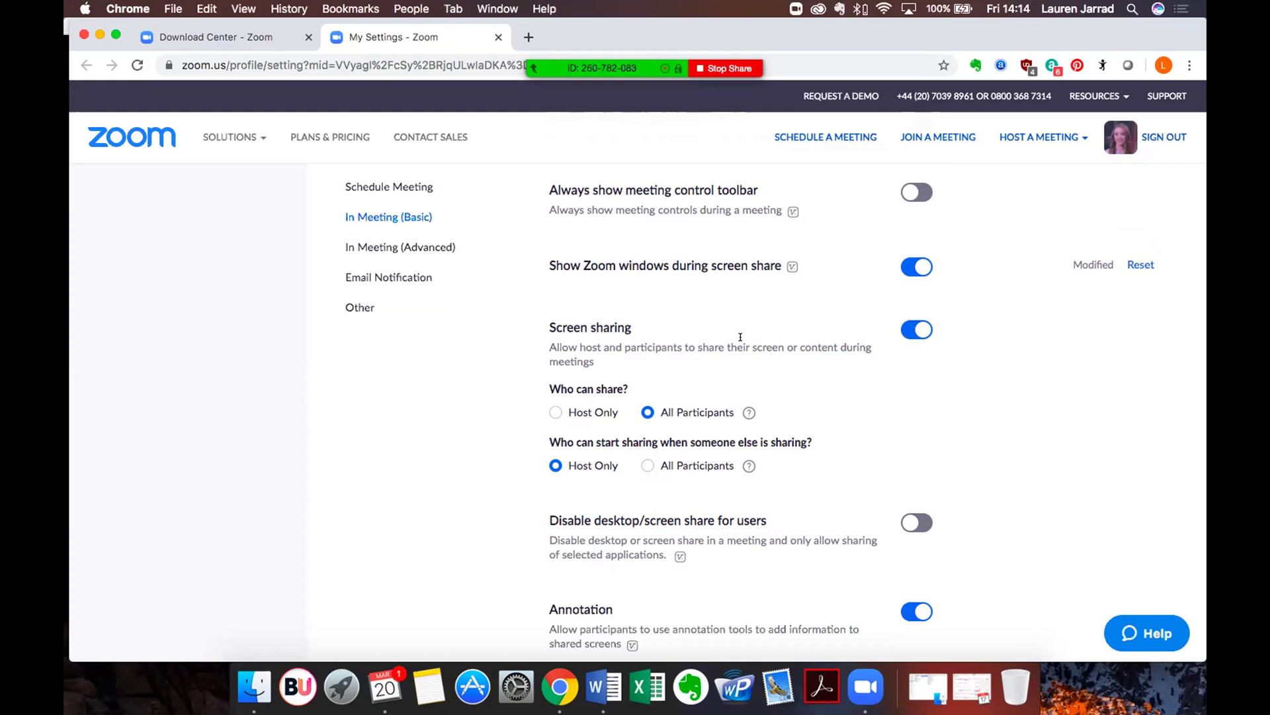
scroll(879, 430, down, 10)
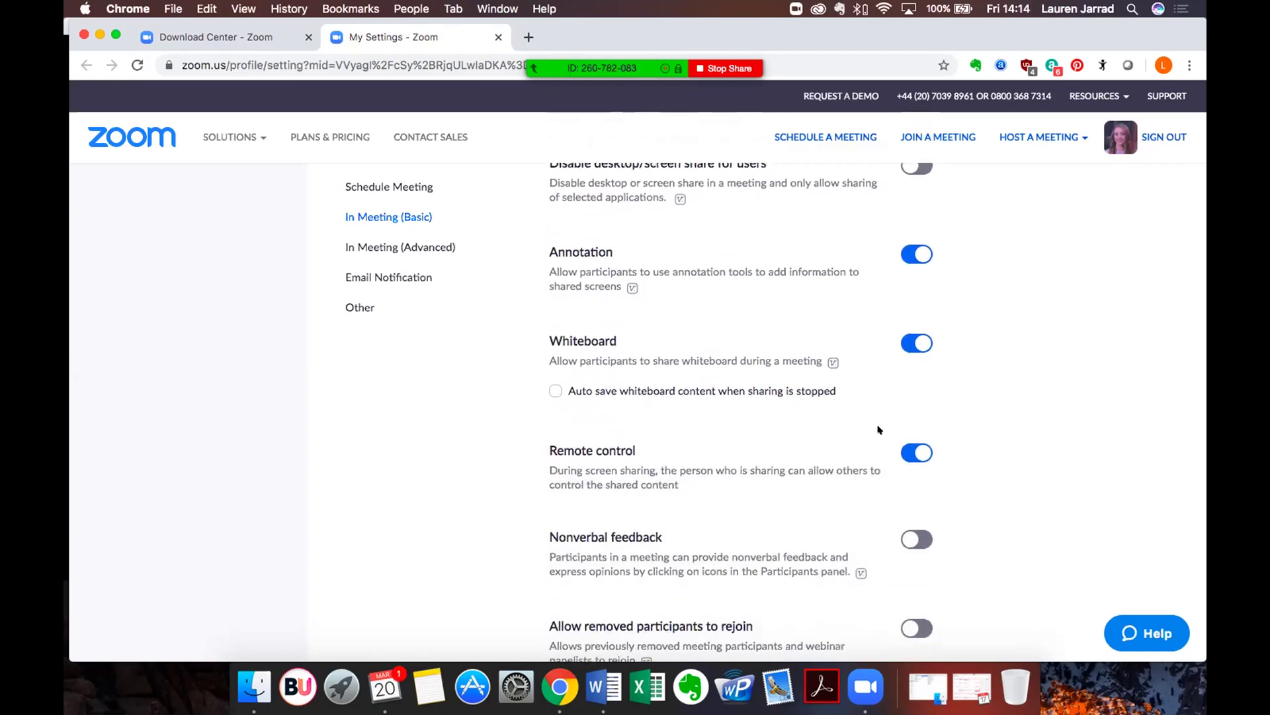
scroll(879, 430, down, 2)
scroll(728, 231, up, 1)
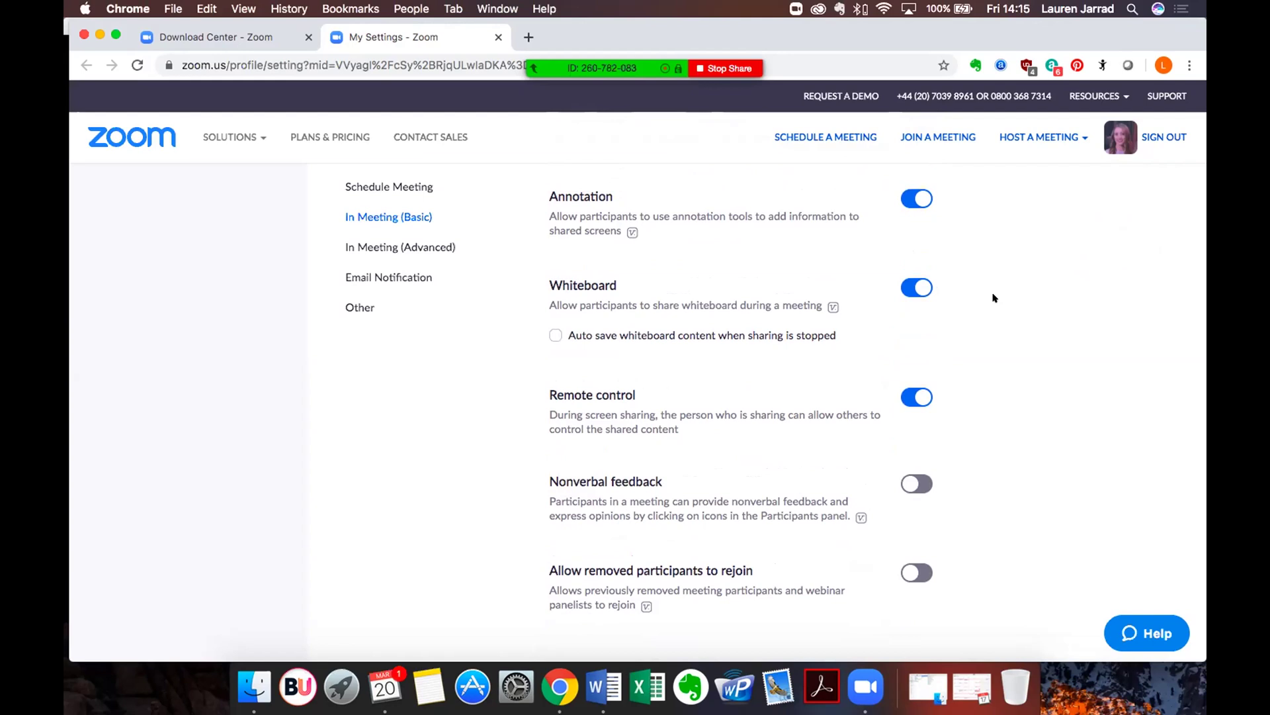
scroll(833, 313, down, 5)
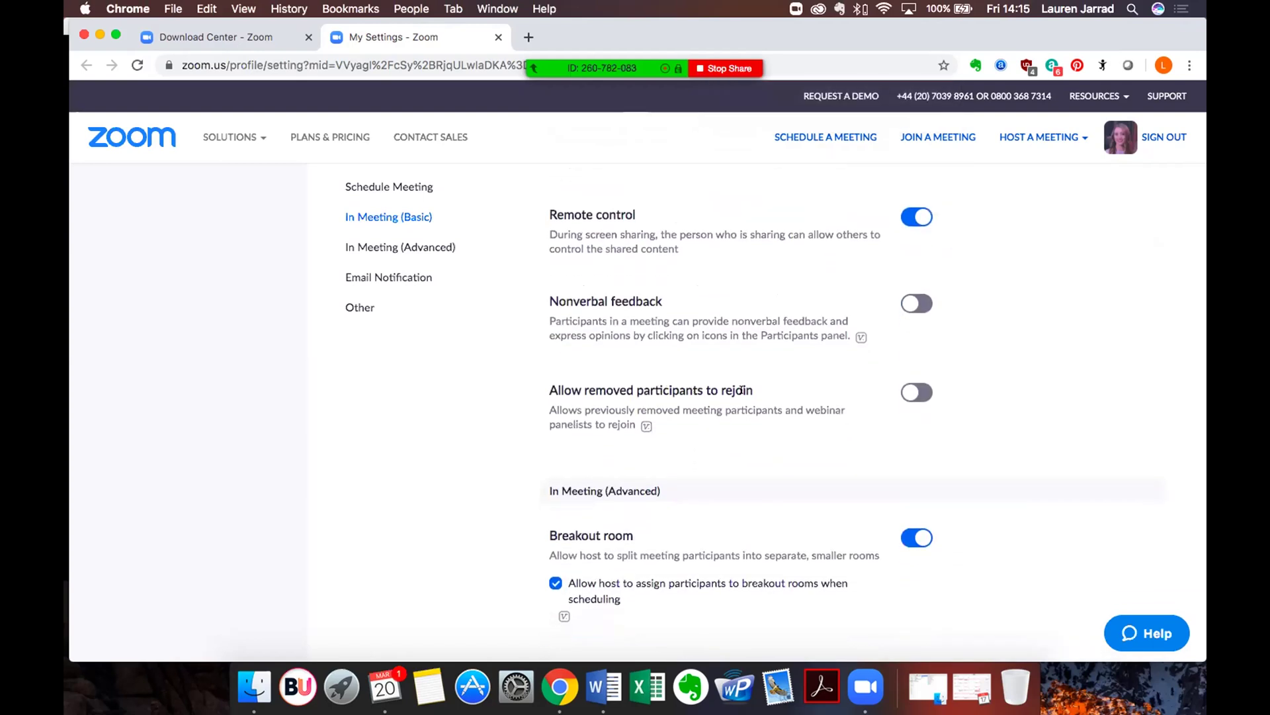
- Switch to the Zoom meeting, open a participant's additional options to show Remove, and close them without removing anyone
drag(685, 33, 715, 33)
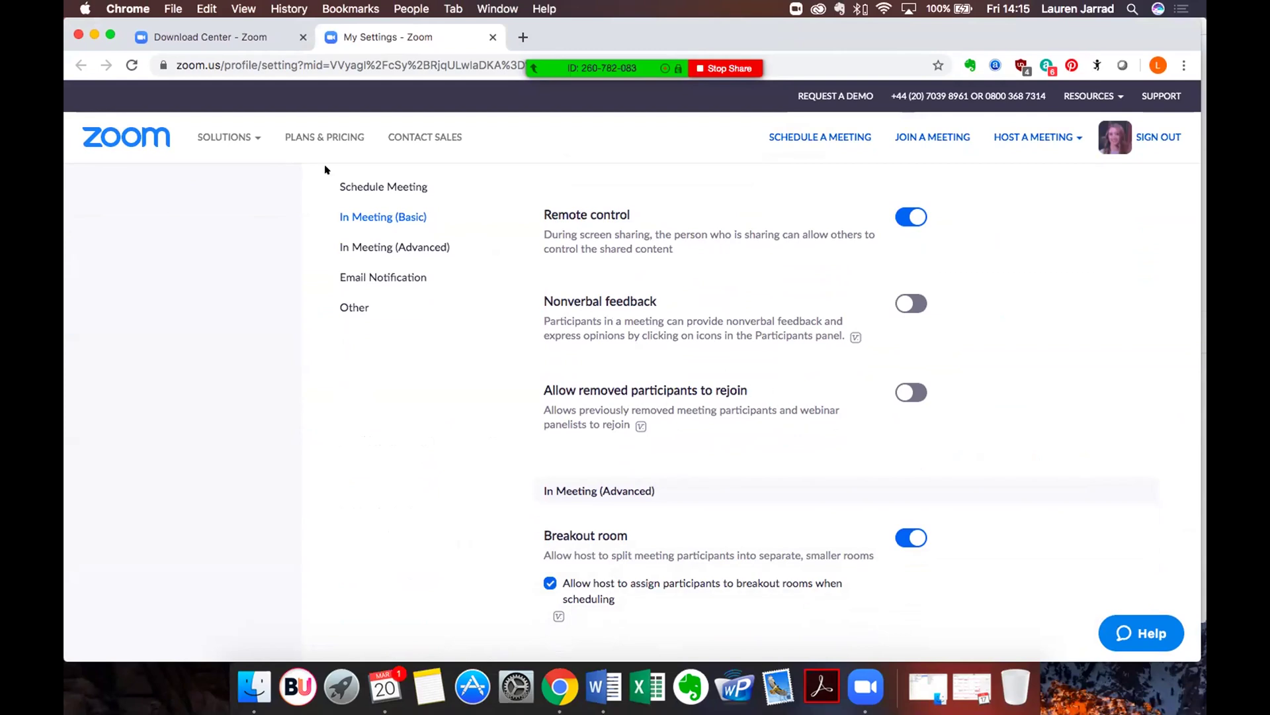
click(94, 34)
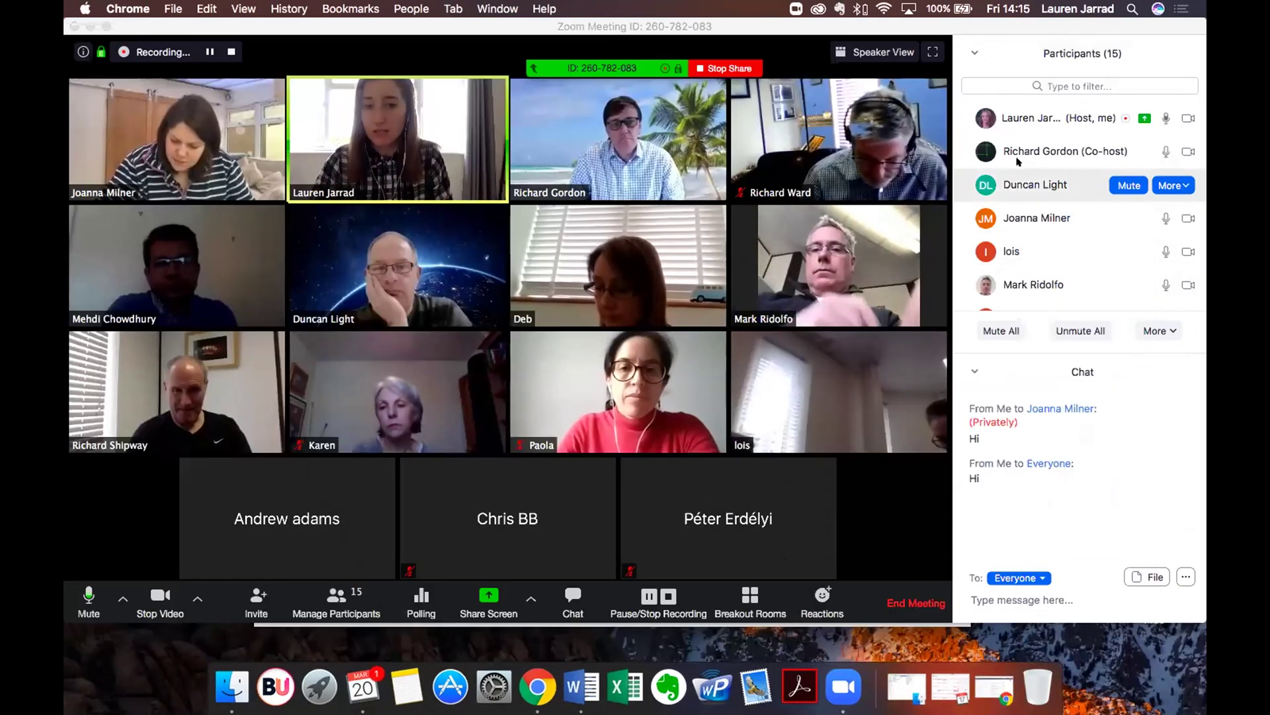
scroll(1032, 149, down, 1)
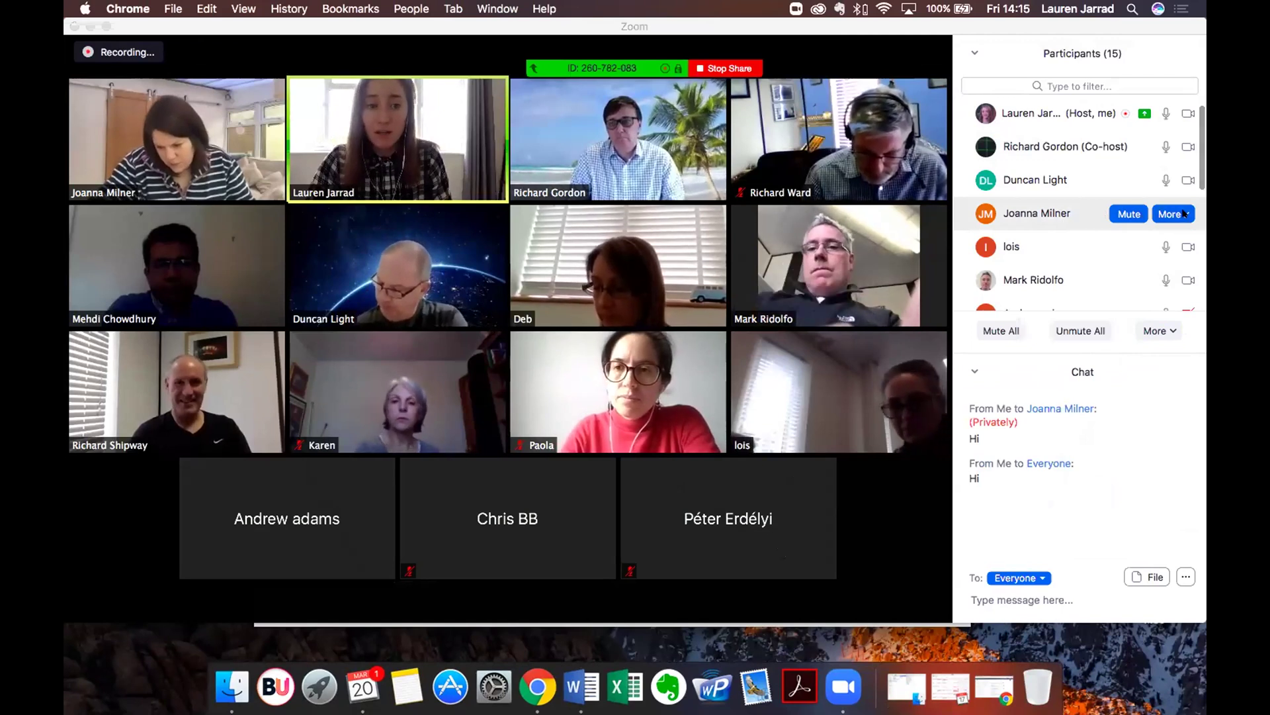
mouse_move(943, 604)
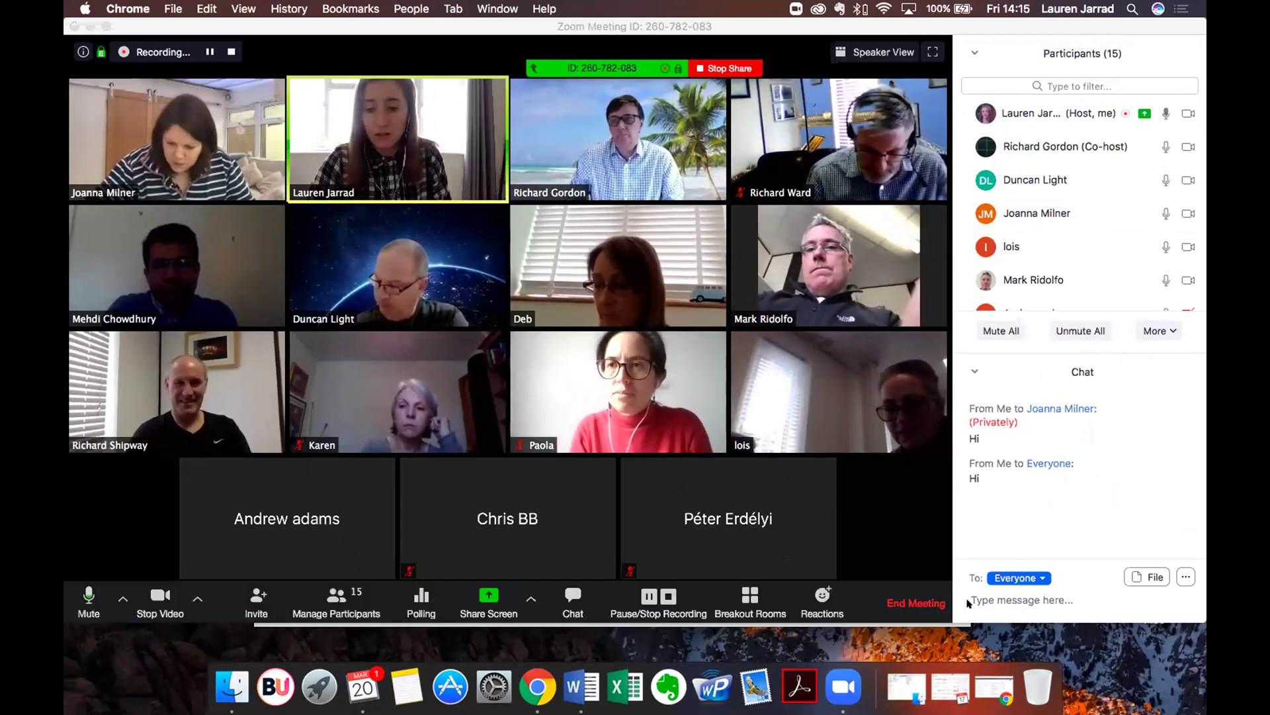
mouse_move(1133, 182)
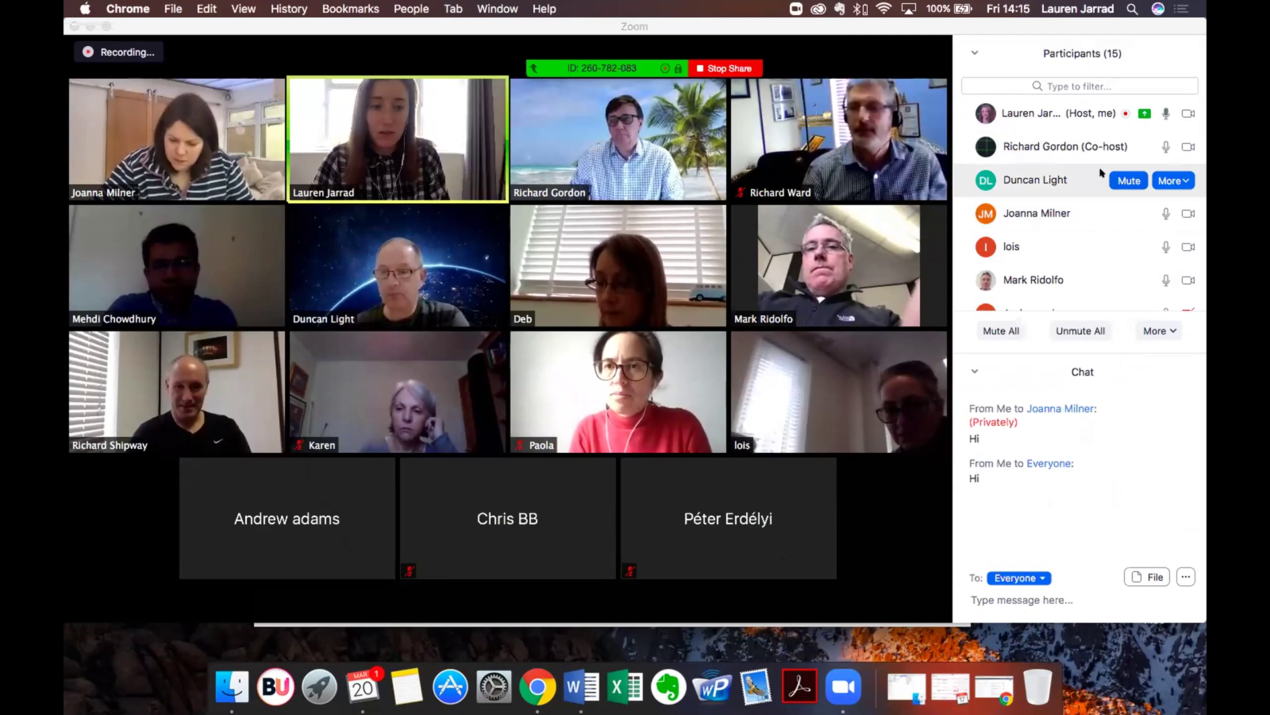
scroll(1187, 184, down, 1)
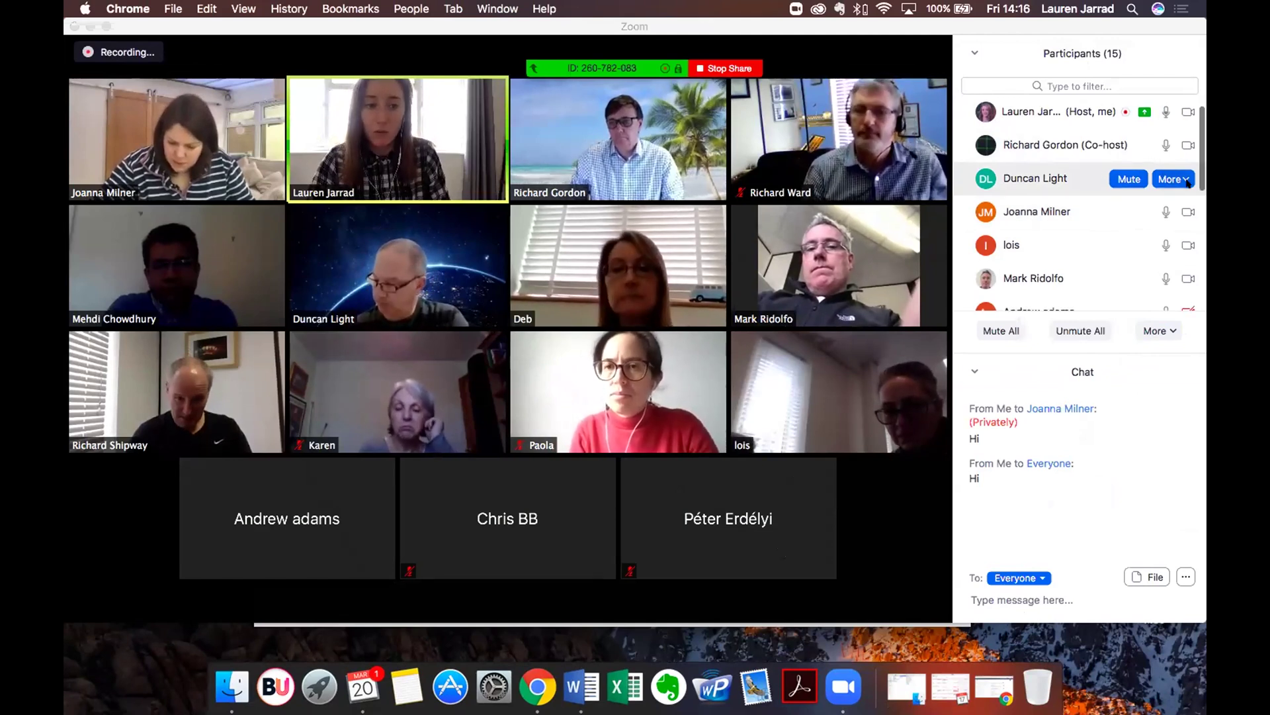
click(1187, 184)
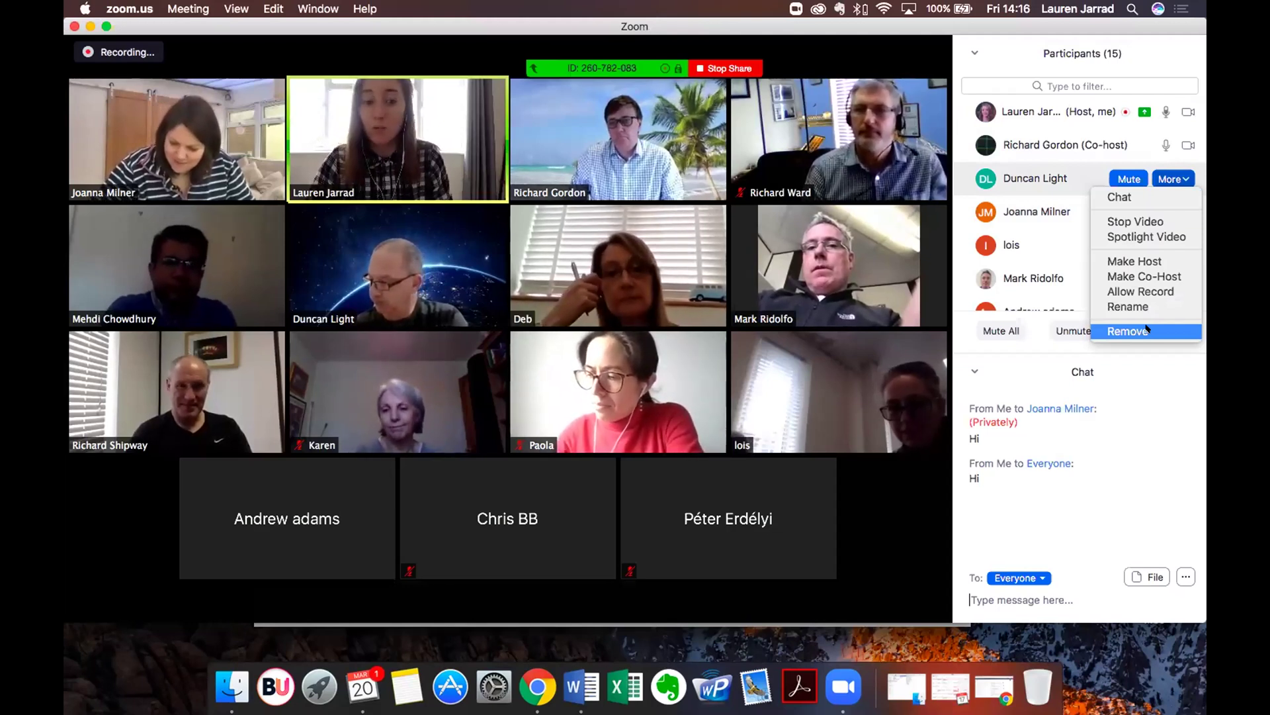
click(1148, 379)
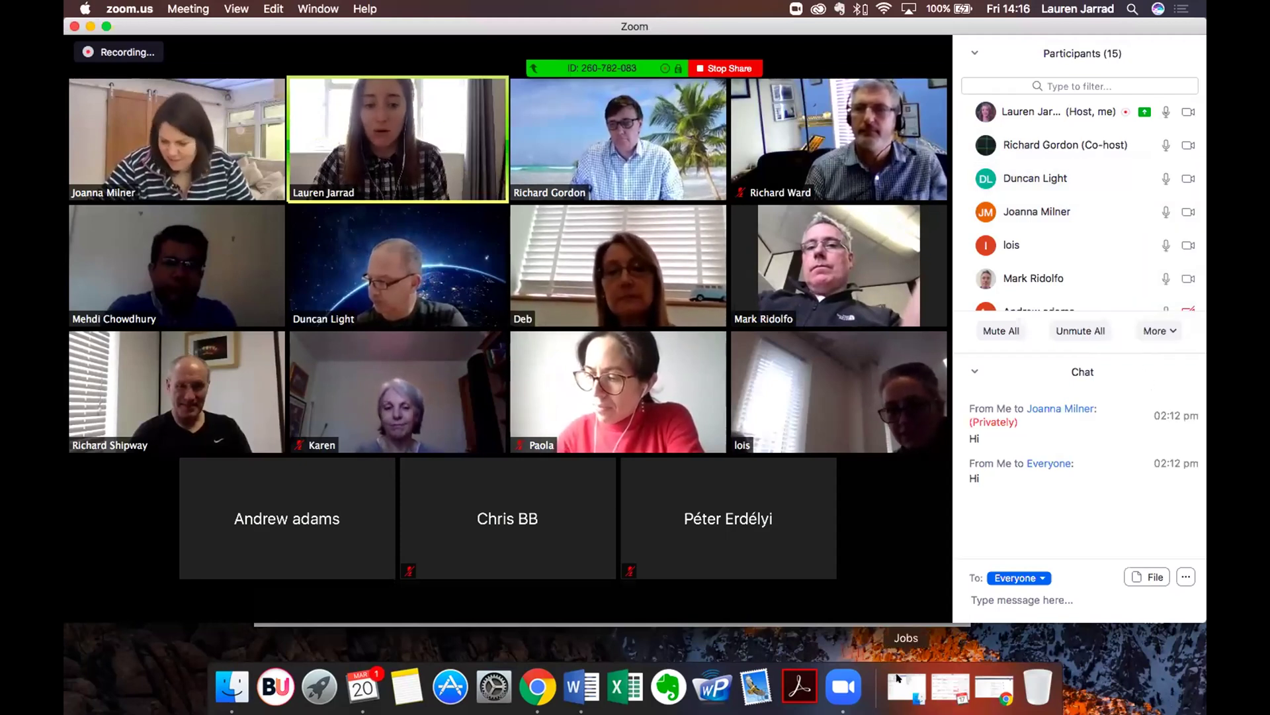
- Return to Chrome to review the Allow removed participants to rejoin and Breakout room settings, checking the Zoom meeting window in between
click(994, 689)
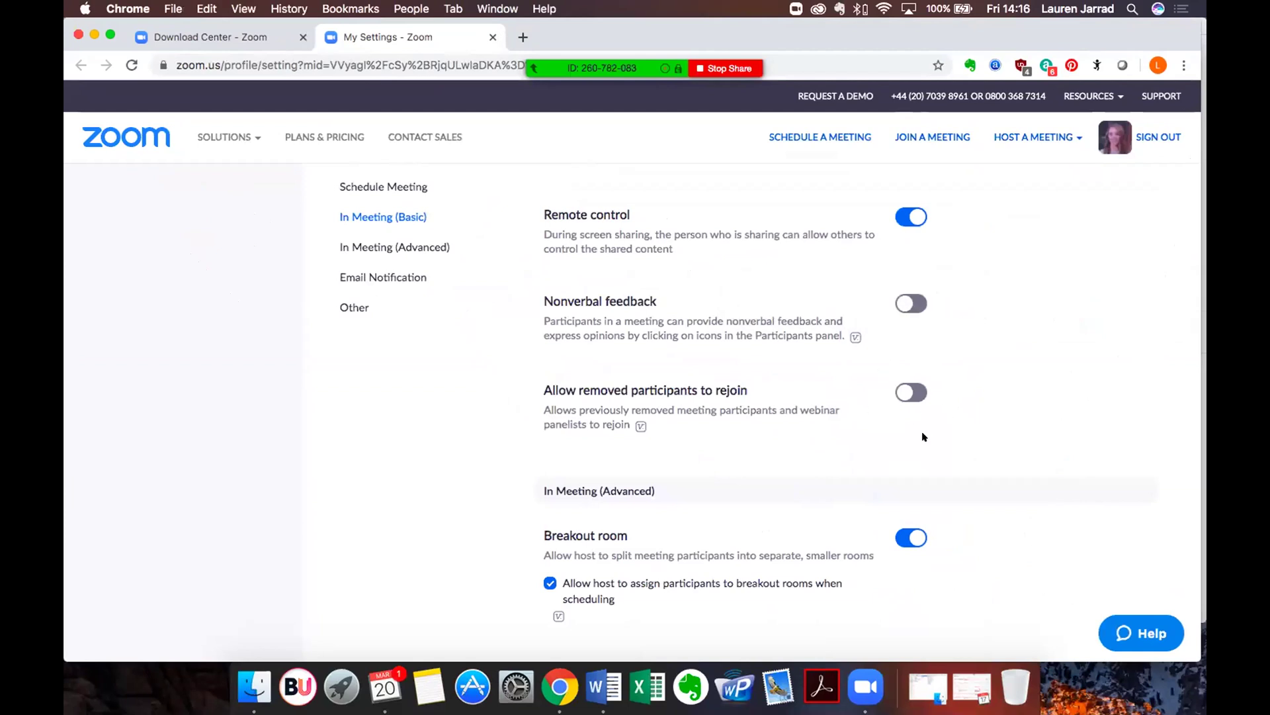
scroll(808, 441, down, 1)
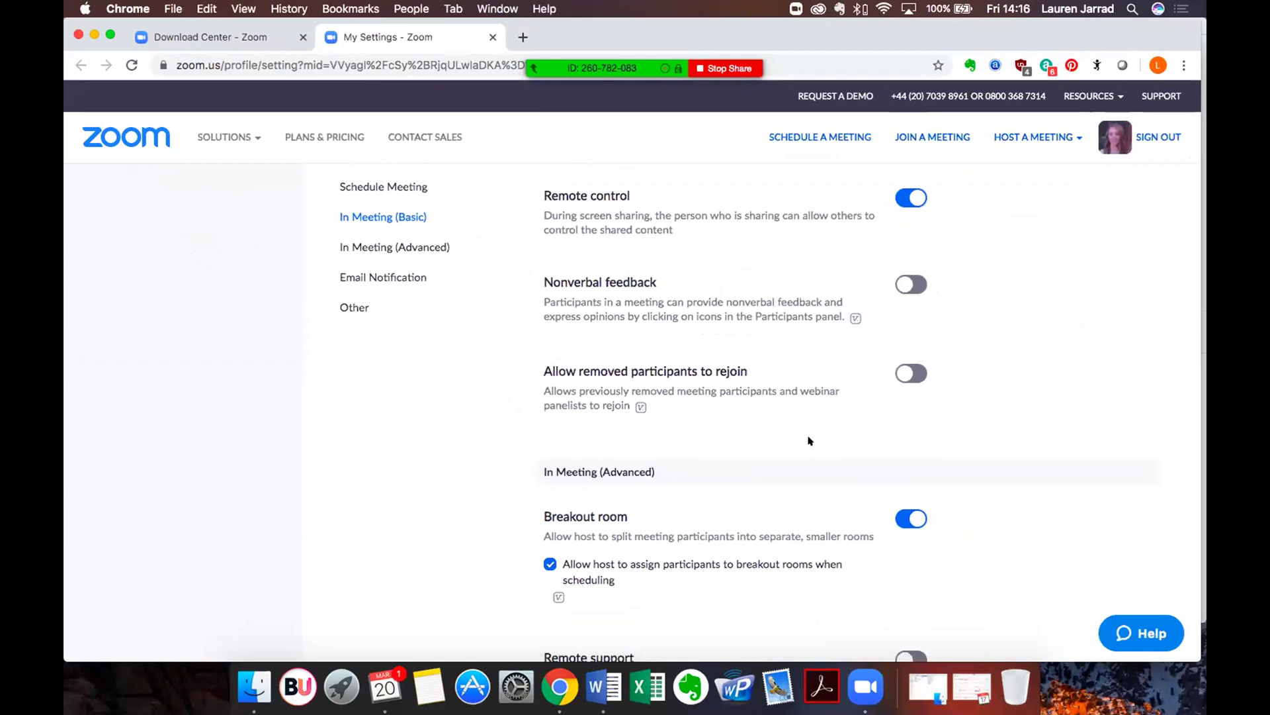
scroll(809, 440, down, 3)
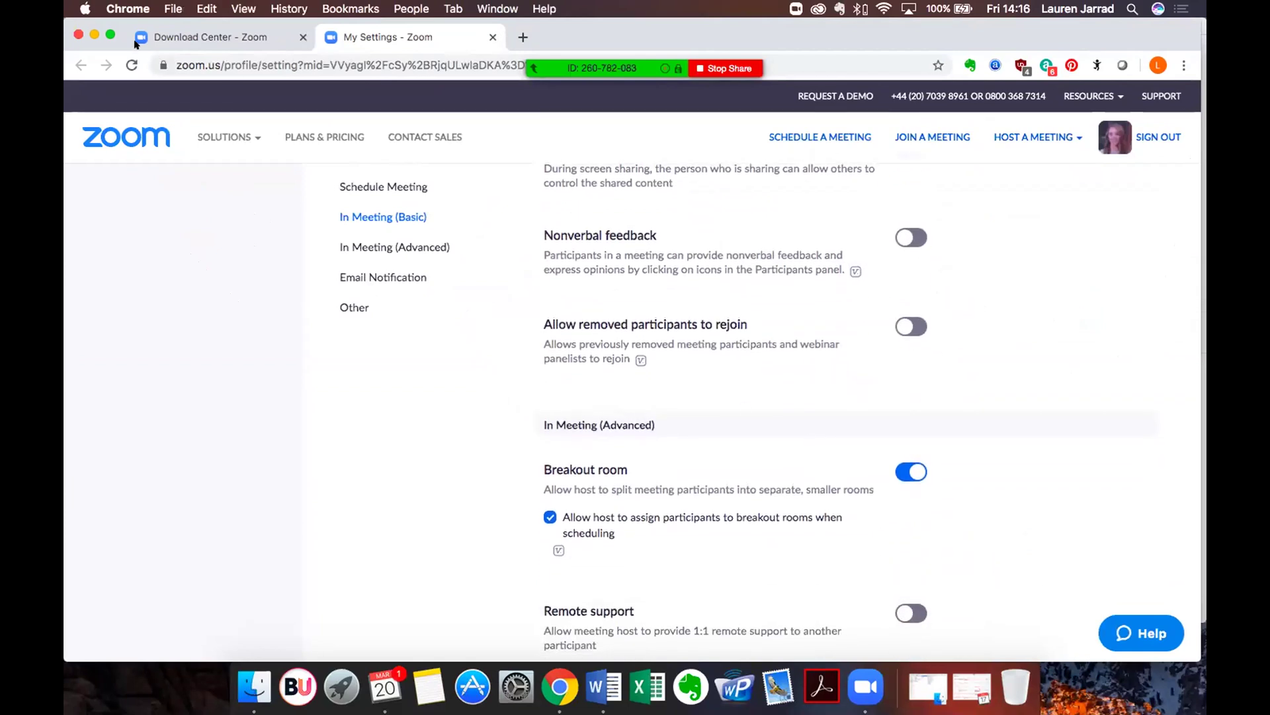
click(94, 34)
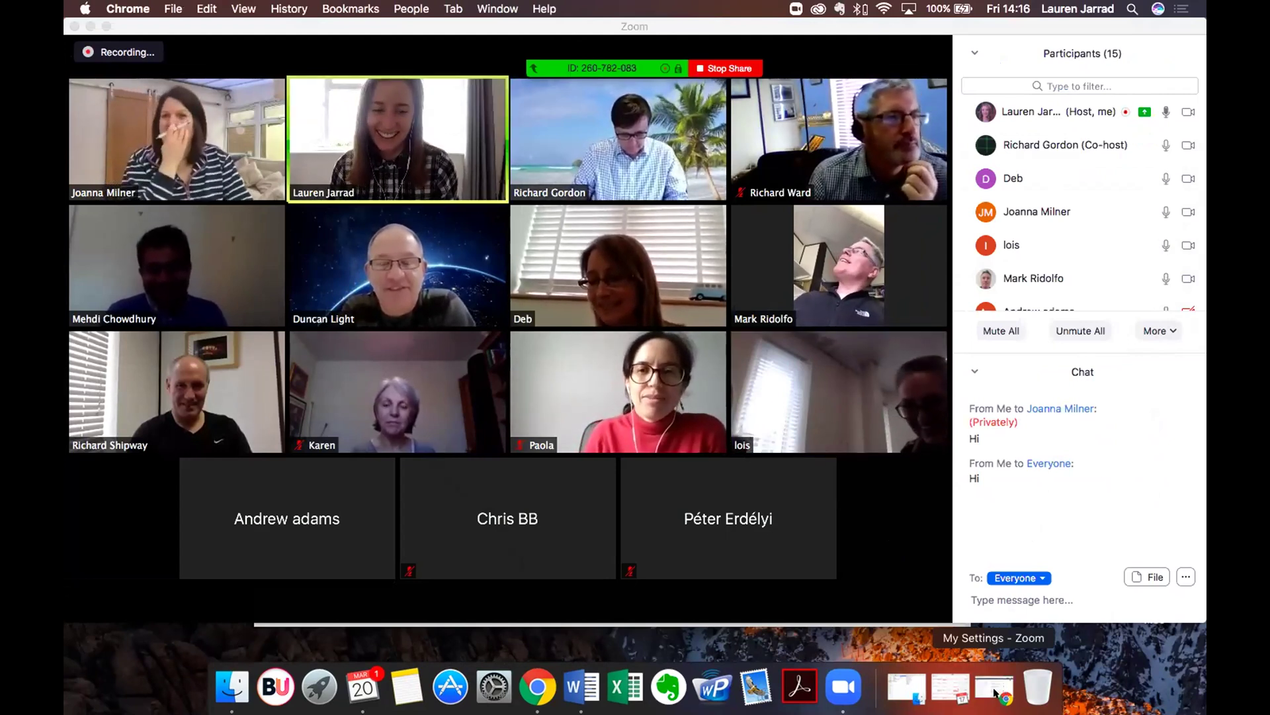
click(996, 692)
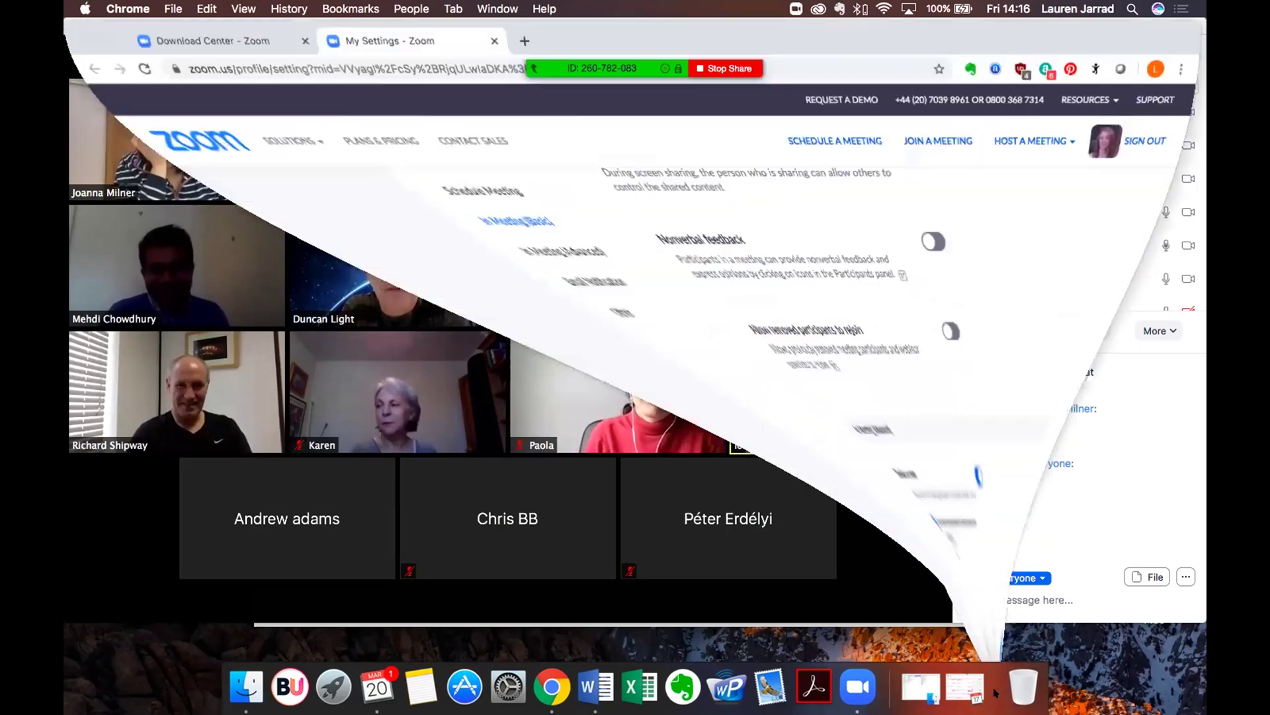
- Review the In Meeting (Advanced) settings for breakout rooms, remote support, captions, language interpretation, far end camera control and virtual background
scroll(791, 425, down, 2)
scroll(791, 424, down, 2)
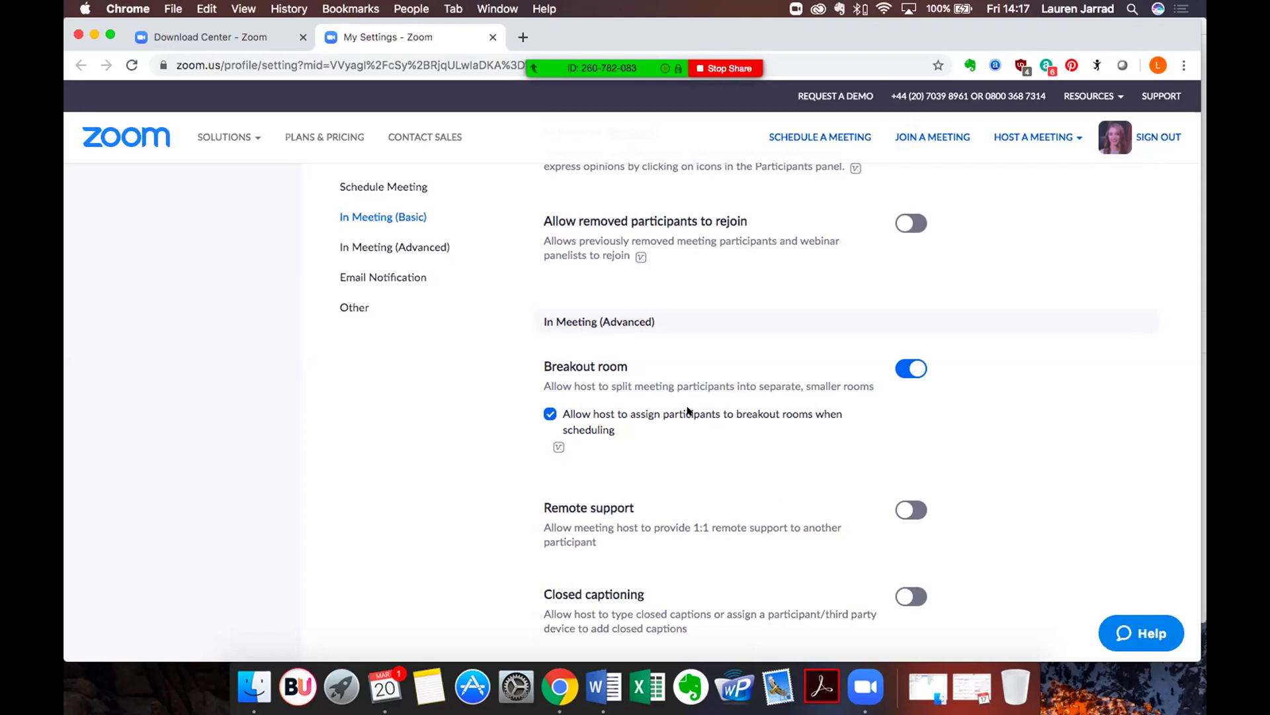
scroll(681, 412, down, 3)
scroll(680, 412, down, 3)
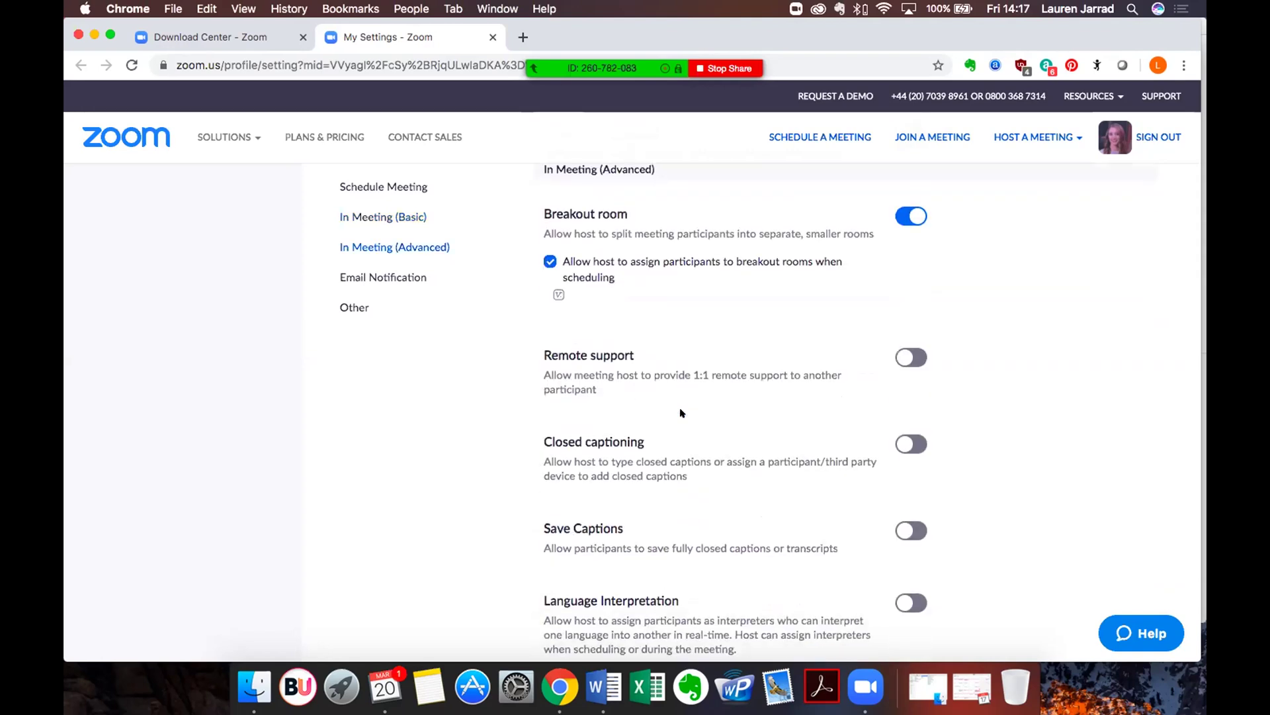
scroll(681, 412, down, 3)
scroll(680, 412, down, 3)
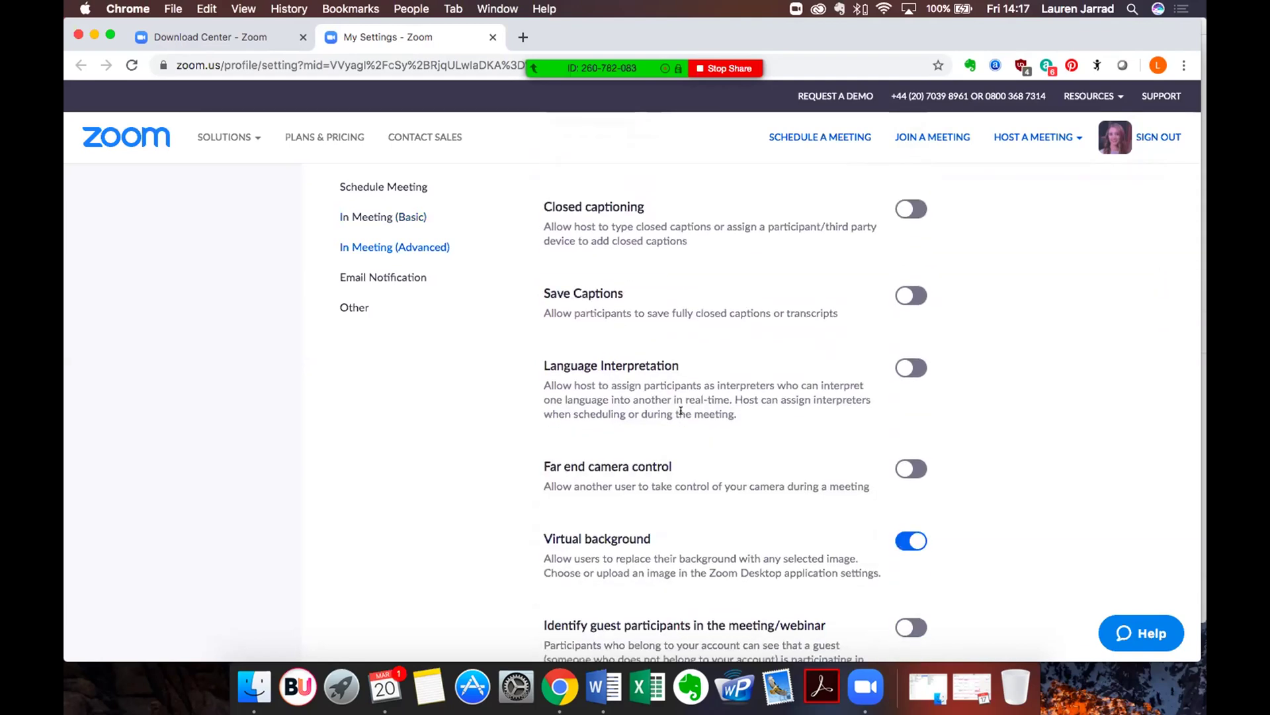
scroll(681, 412, up, 3)
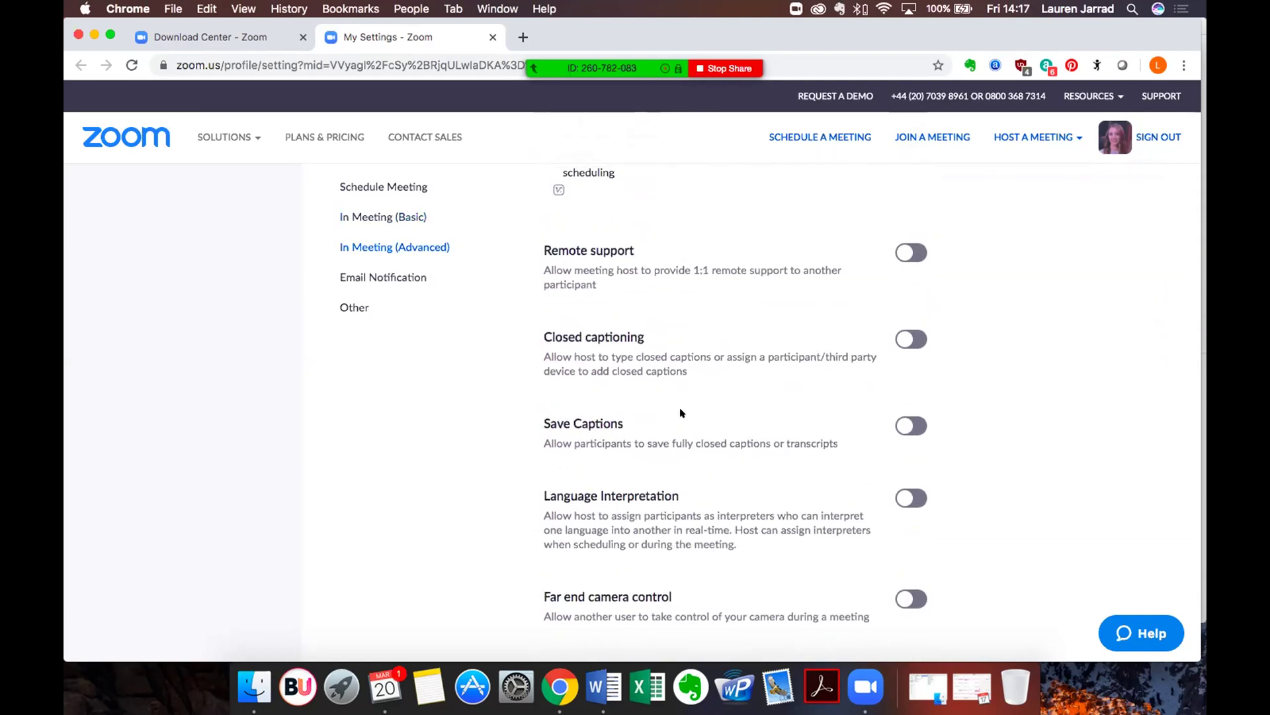
scroll(583, 423, down, 1)
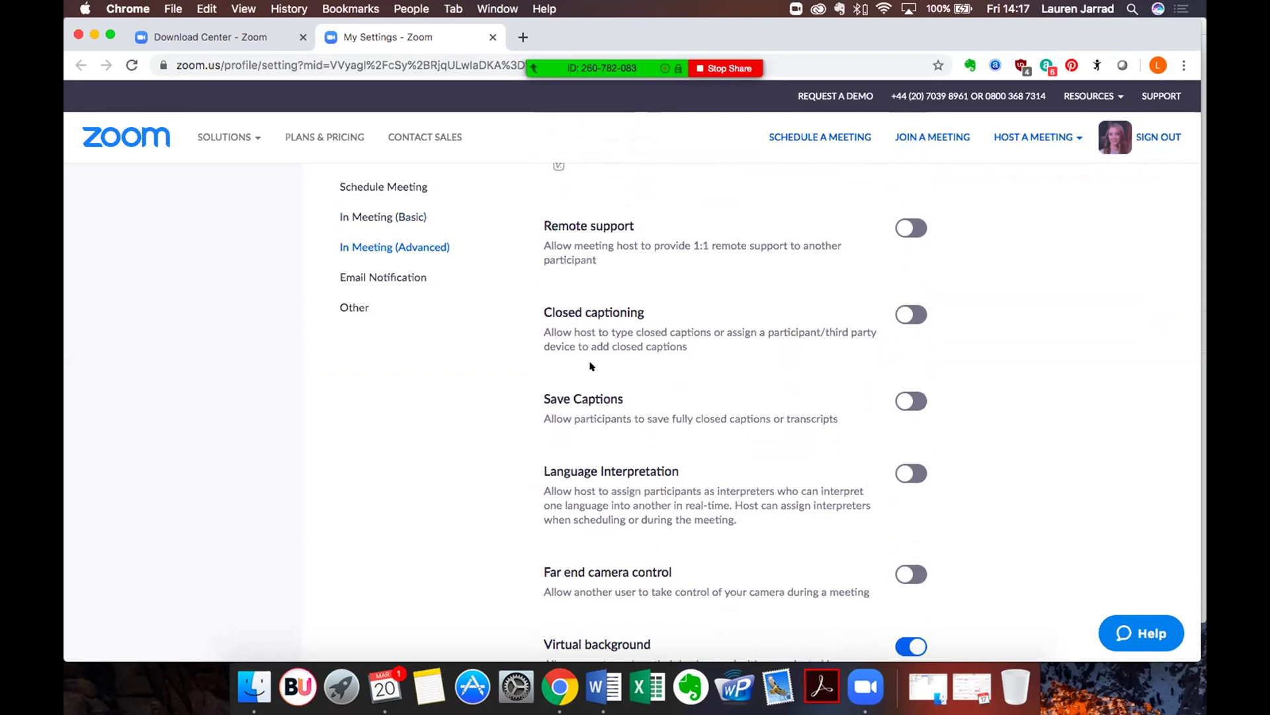
scroll(590, 364, down, 5)
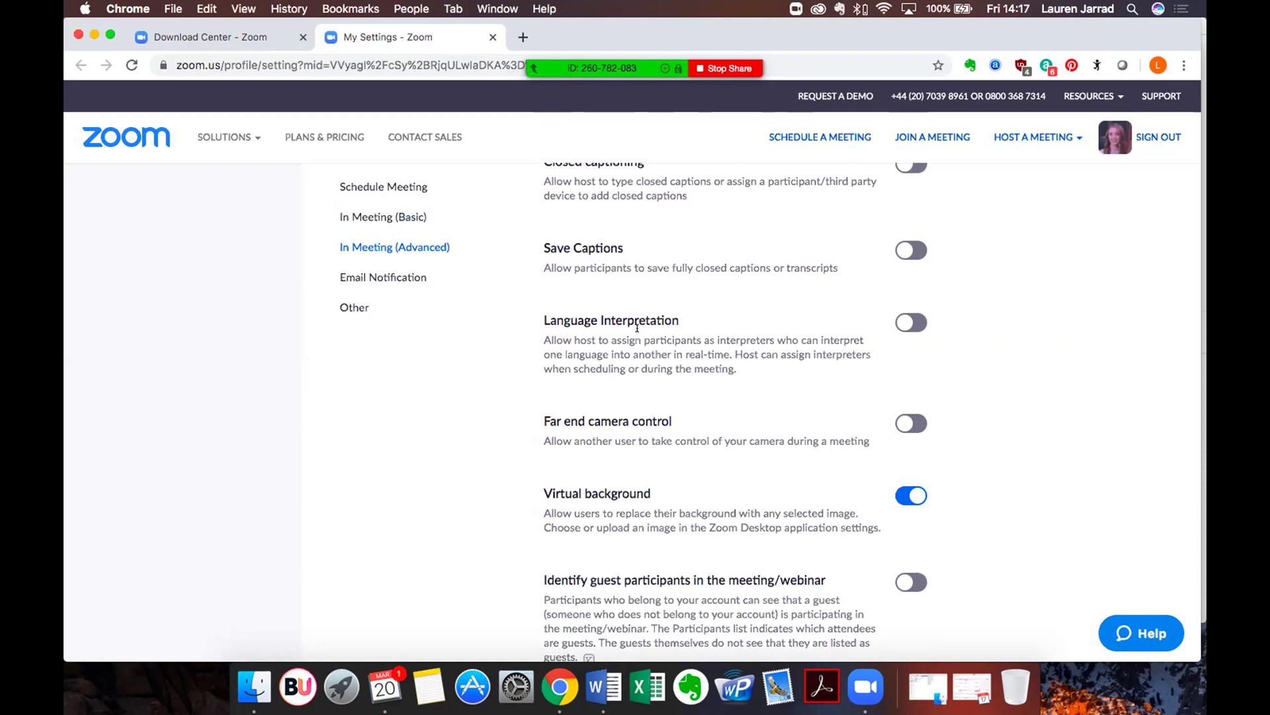
scroll(637, 327, up, 2)
scroll(637, 327, down, 4)
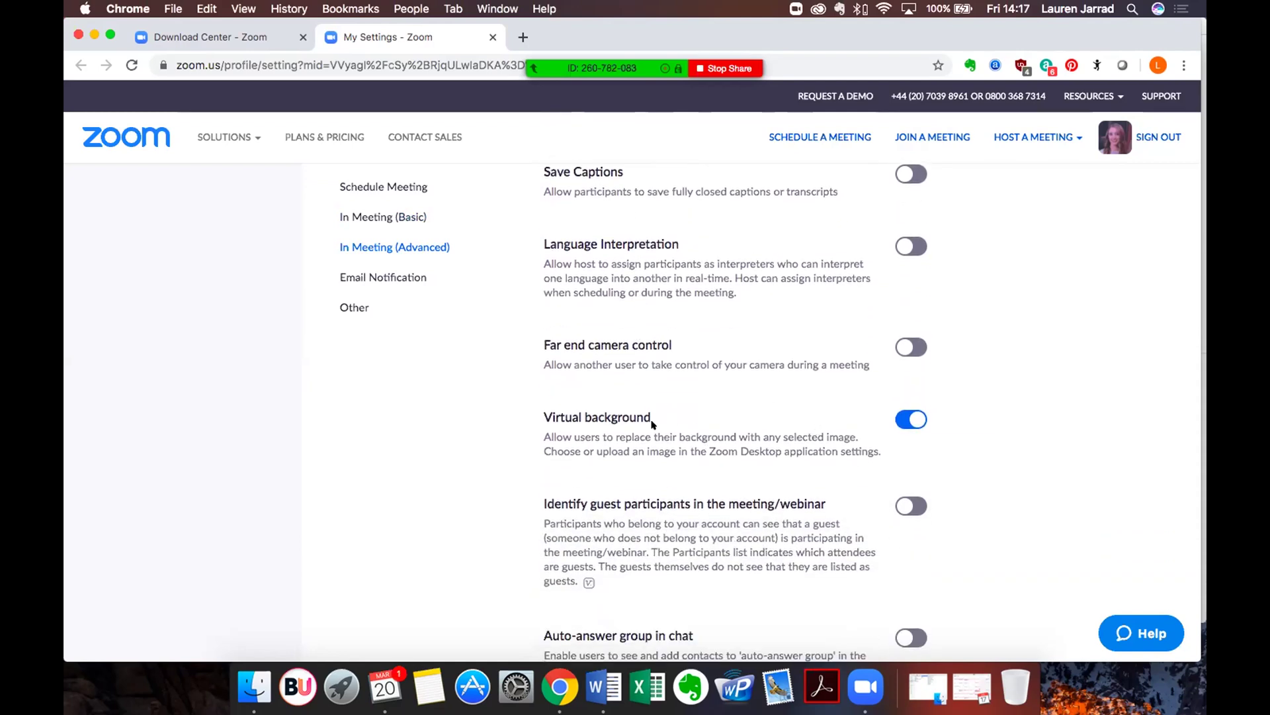
scroll(655, 423, down, 1)
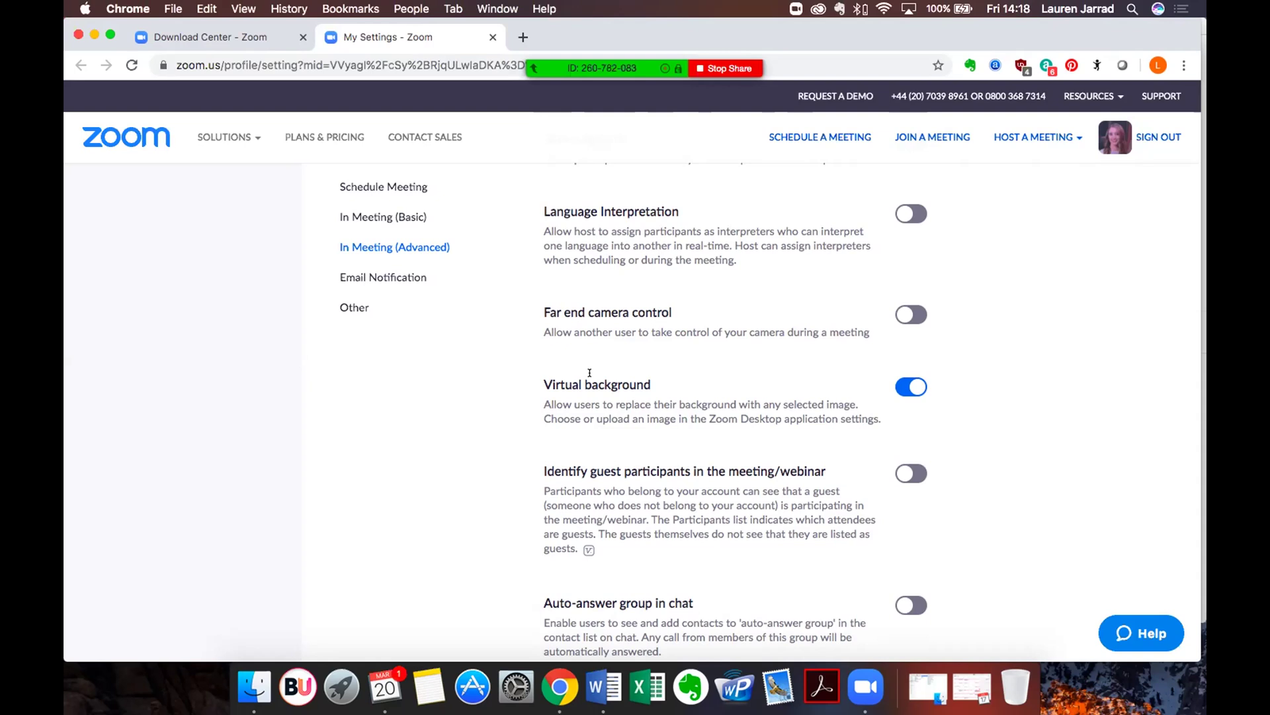
- Review the settings for identifying guest participants, auto-answer group, email invites, Outlook plugin format, stereo audio and original sound
scroll(589, 373, down, 5)
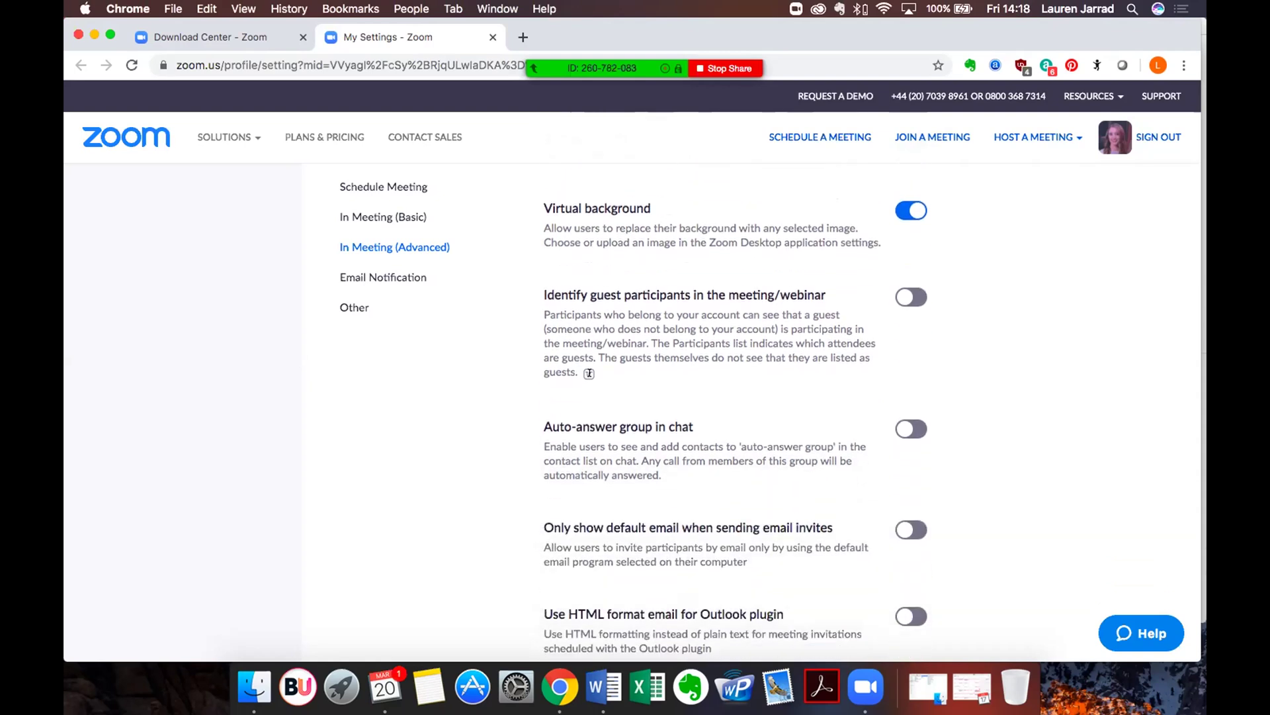
scroll(770, 368, up, 2)
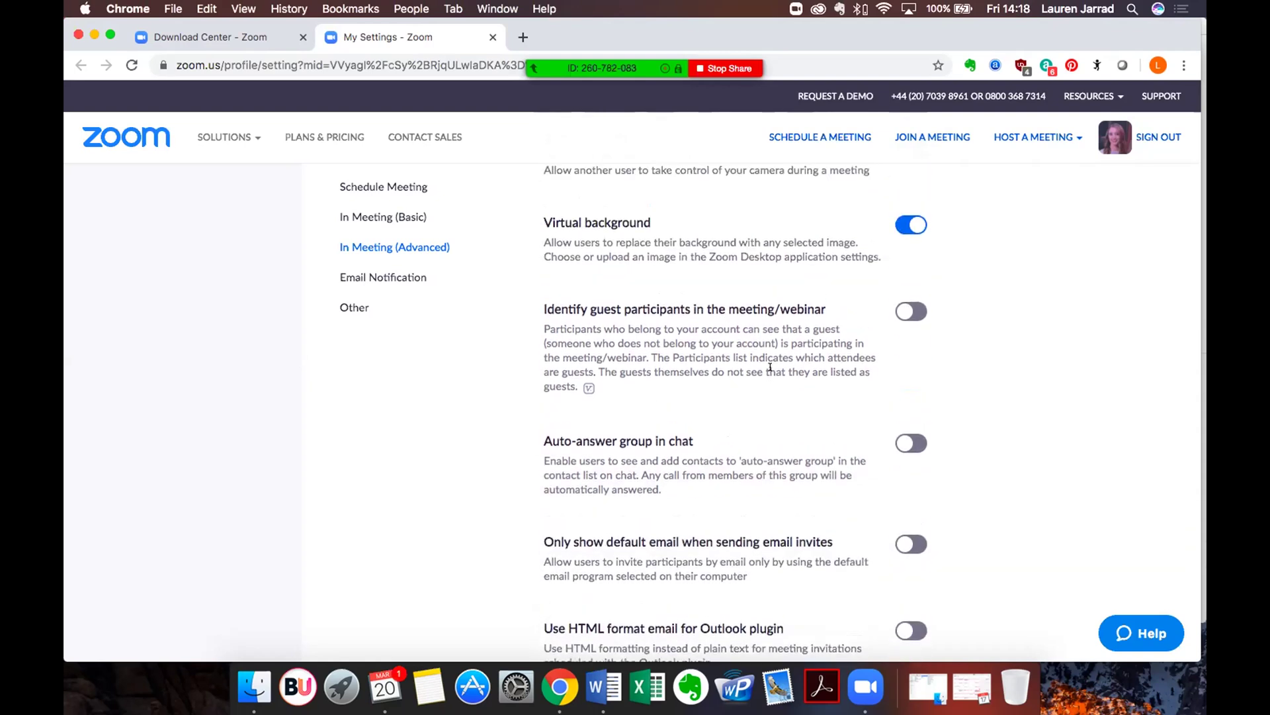
scroll(770, 367, down, 2)
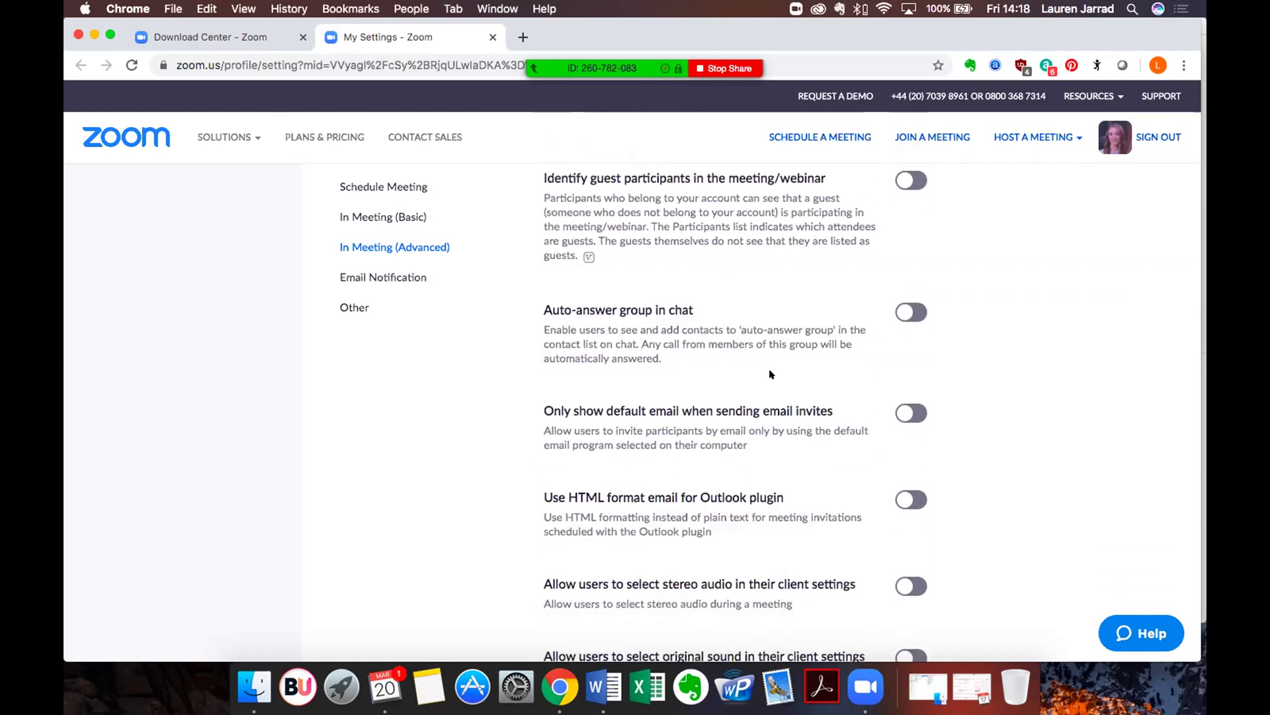
scroll(770, 374, down, 2)
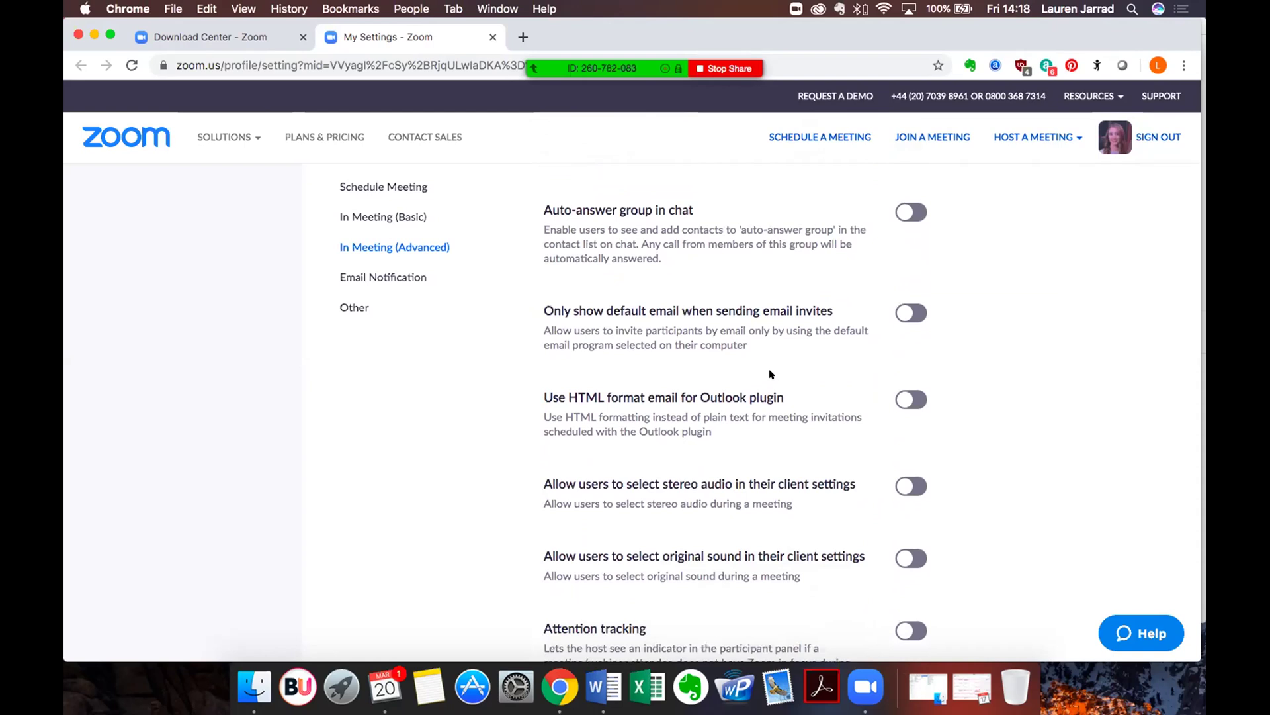
scroll(770, 374, down, 1)
scroll(770, 374, down, 2)
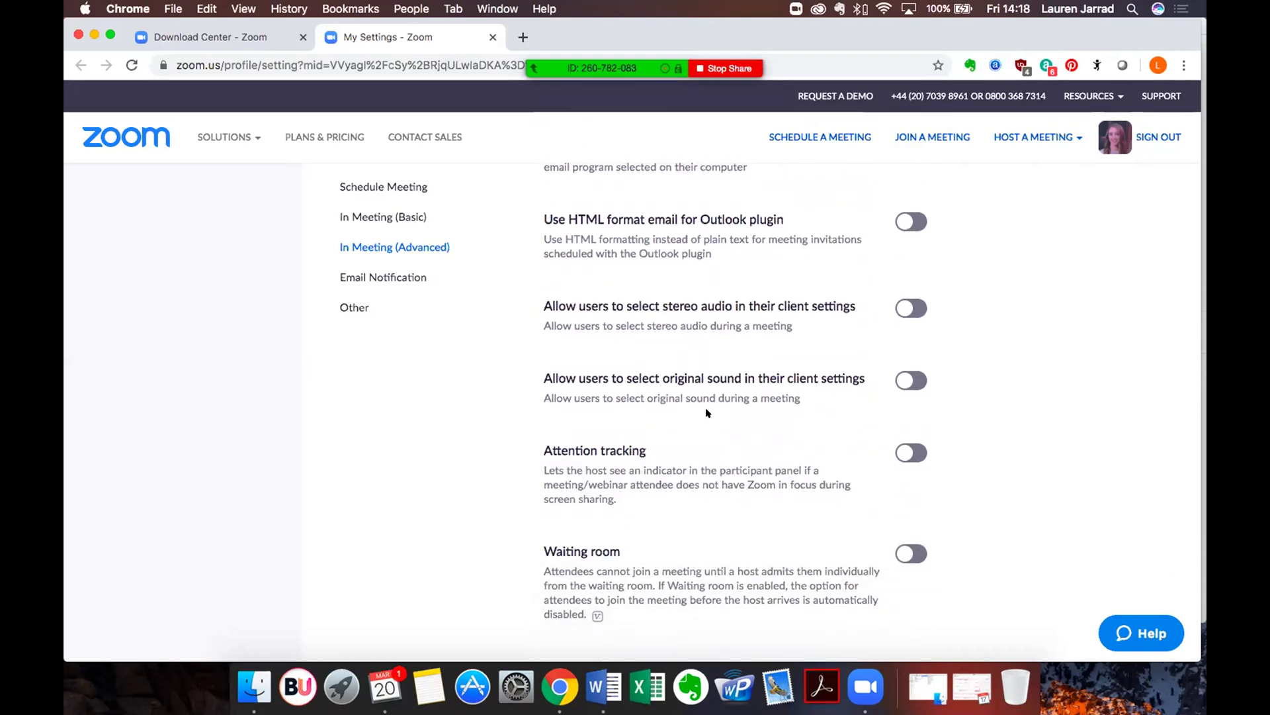
- Review the Attention tracking, Waiting room, "Join from your browser" link and live streaming meetings settings
scroll(526, 347, down, 2)
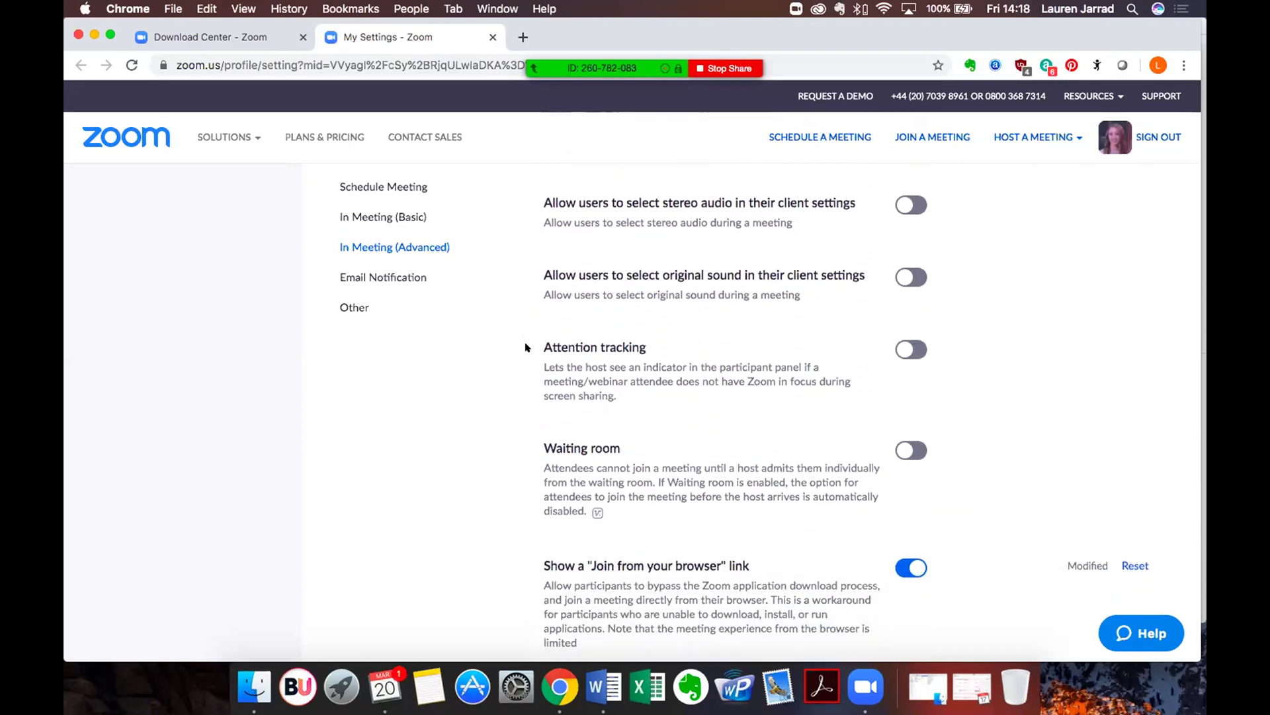
scroll(526, 347, down, 2)
scroll(526, 347, down, 1)
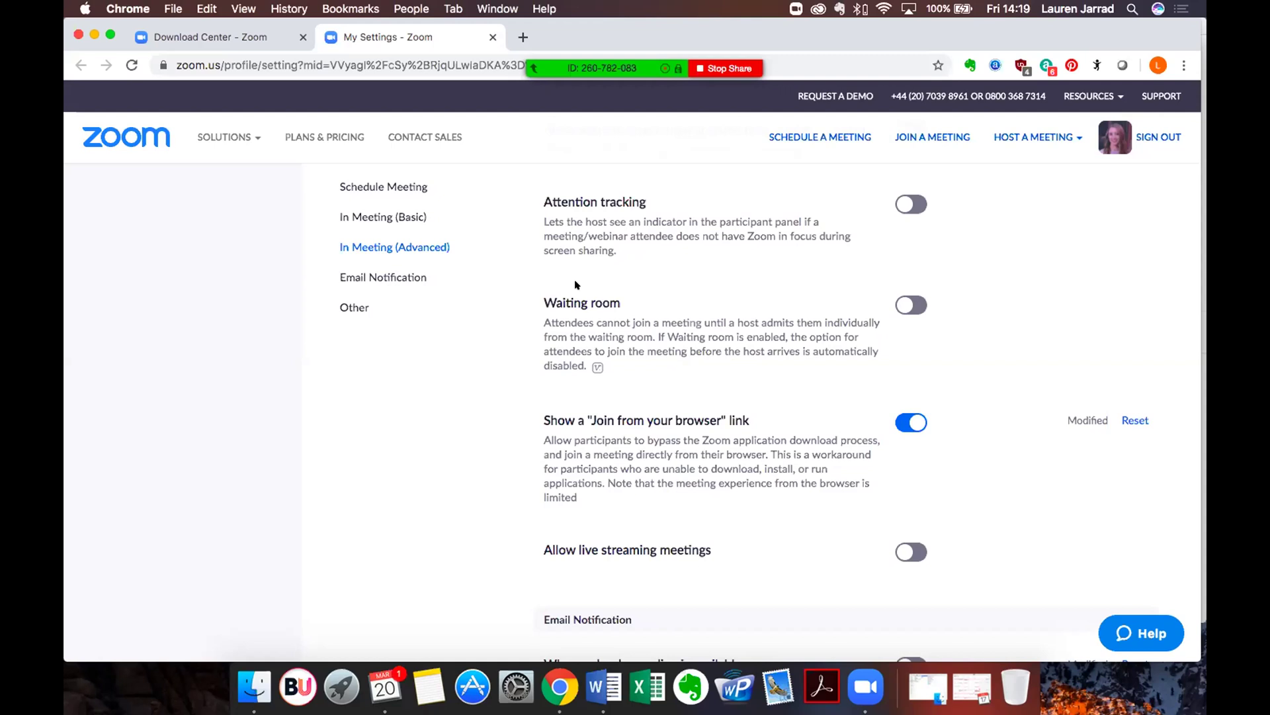
scroll(475, 377, down, 3)
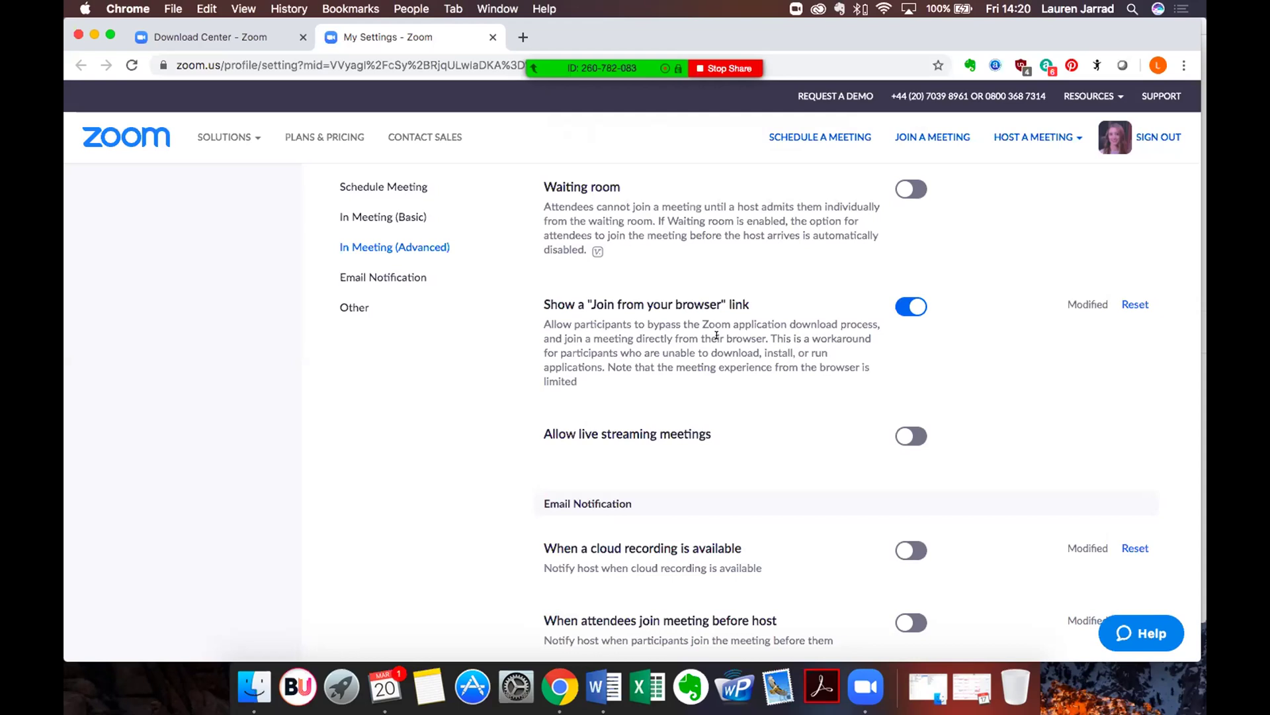
scroll(688, 335, down, 5)
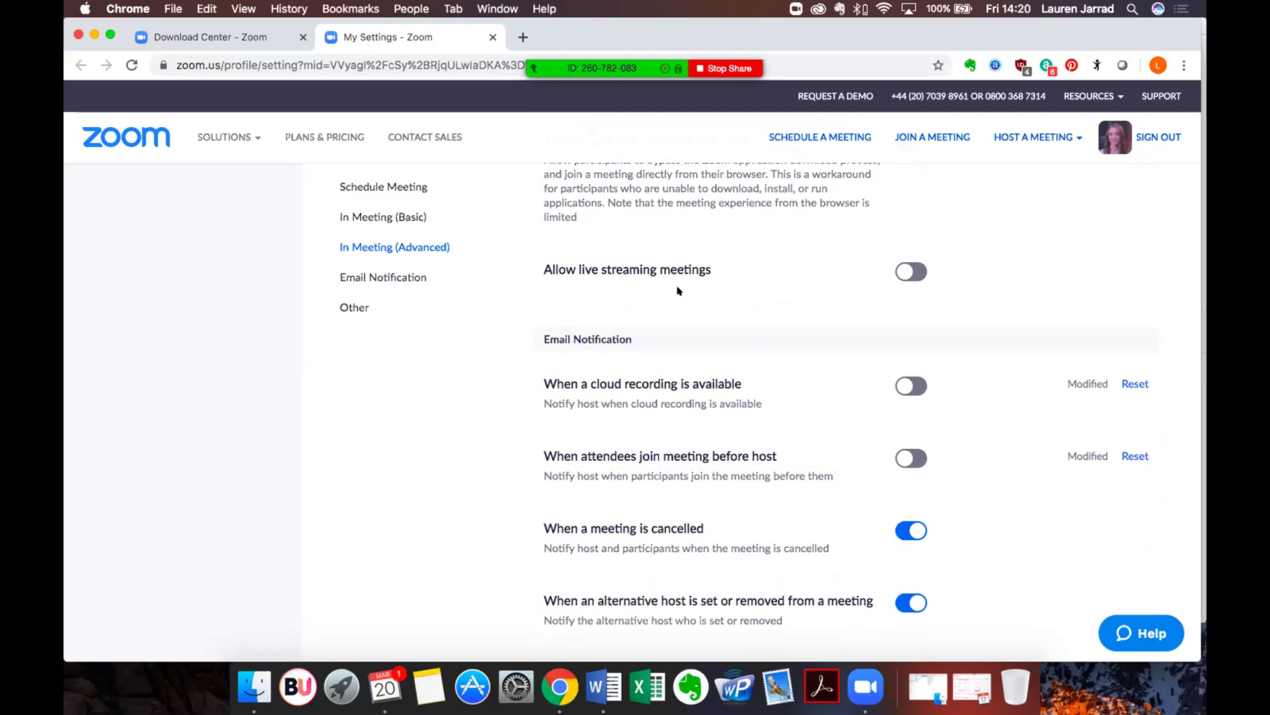
- Review the Email Notification settings and the iOS snapshot blur, Invitation Email and Schedule Privilege options in the Other section
scroll(523, 353, down, 5)
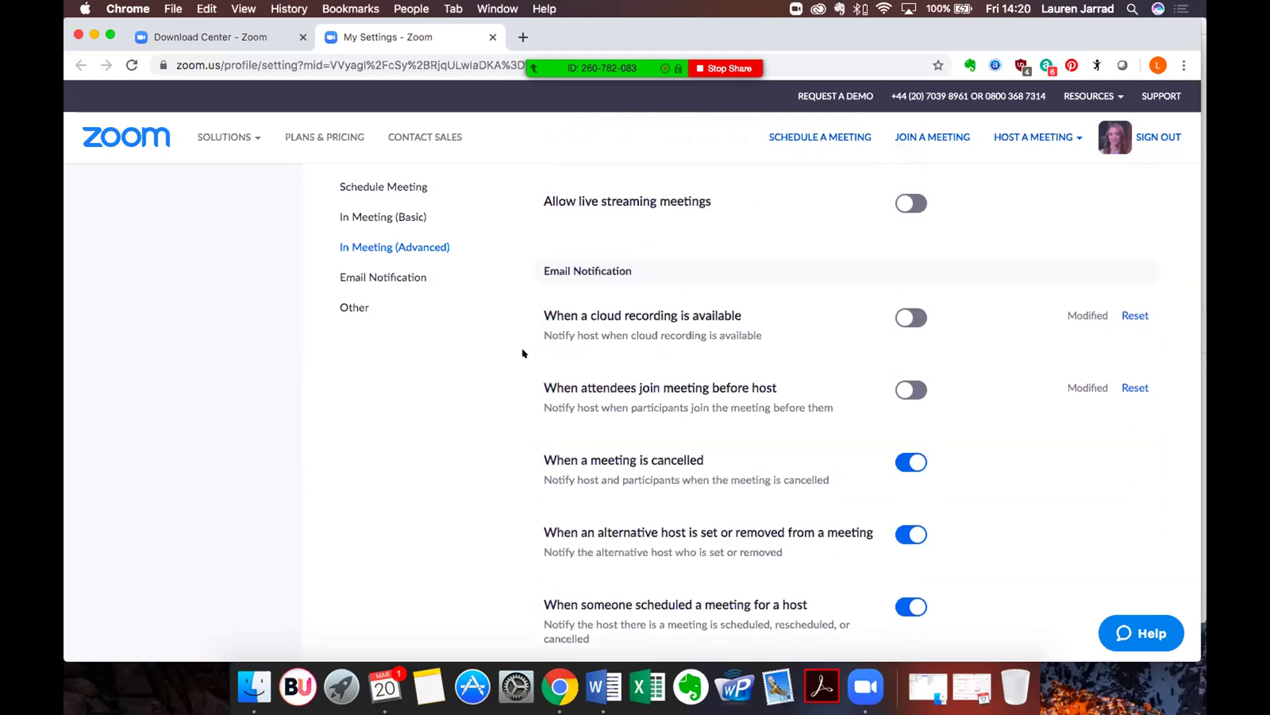
scroll(516, 348, down, 1)
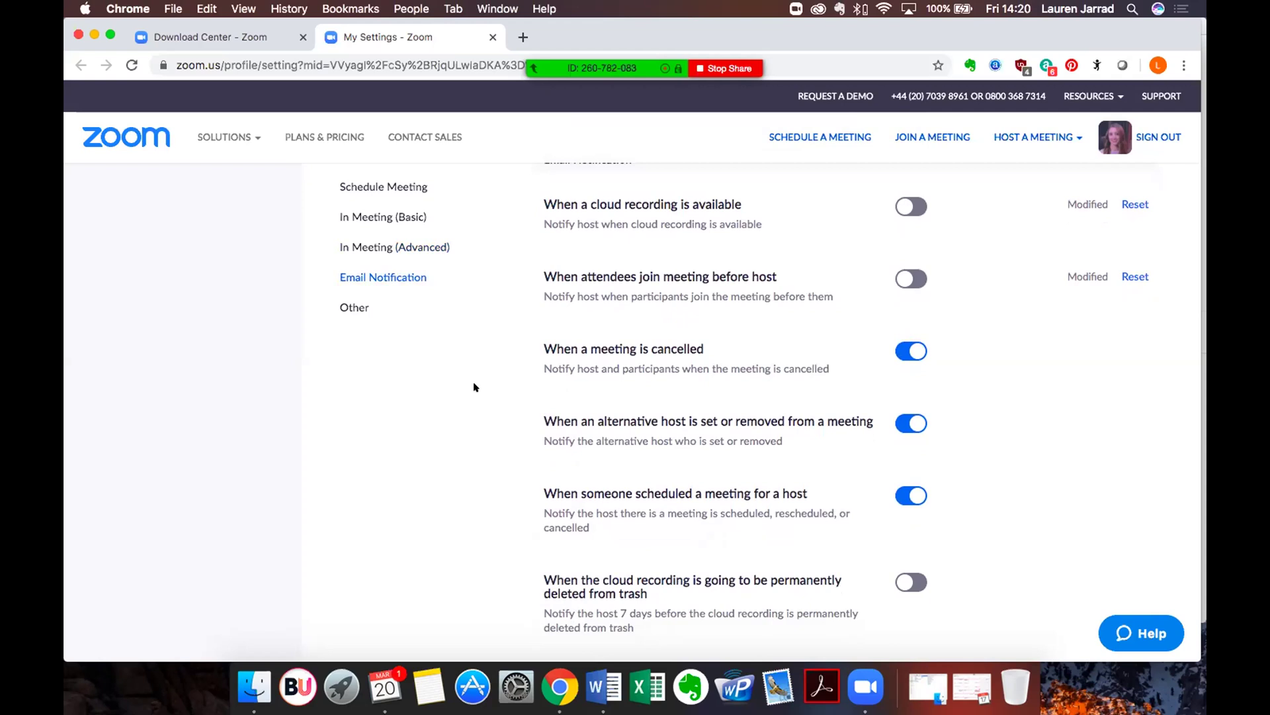
scroll(474, 387, down, 1)
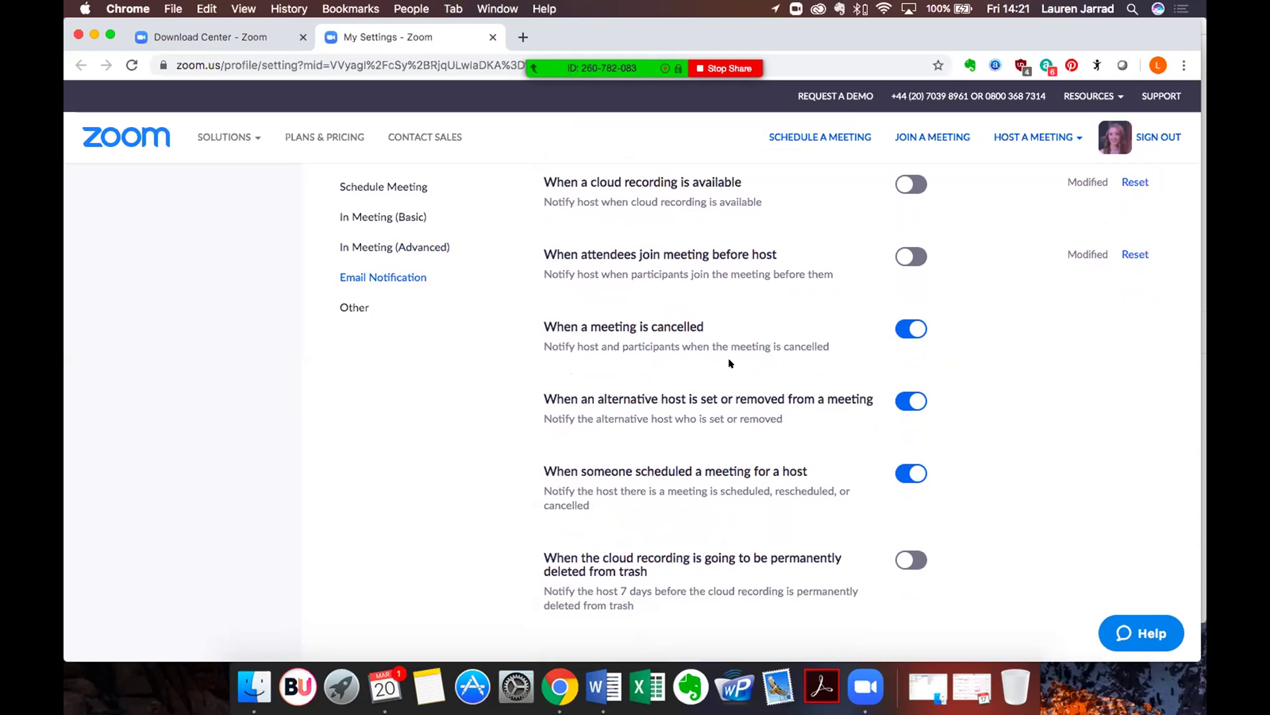
scroll(484, 374, down, 1)
scroll(483, 375, down, 5)
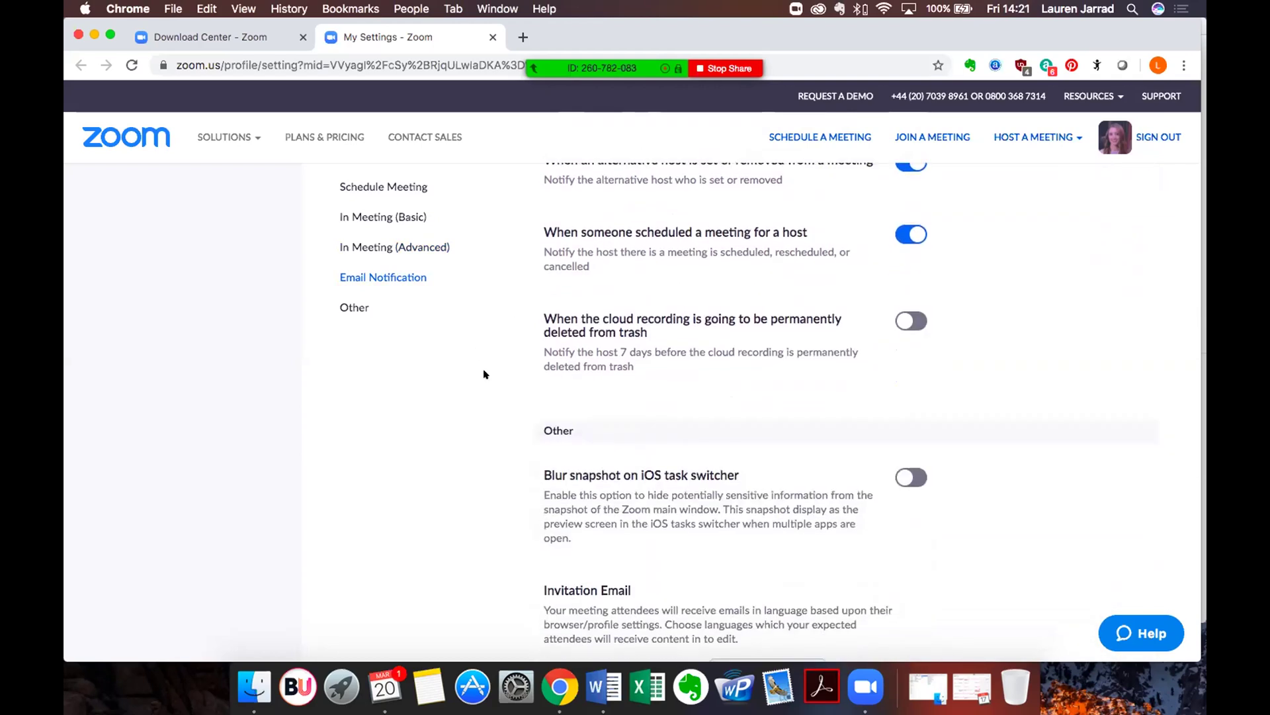
scroll(484, 374, down, 4)
scroll(483, 375, down, 4)
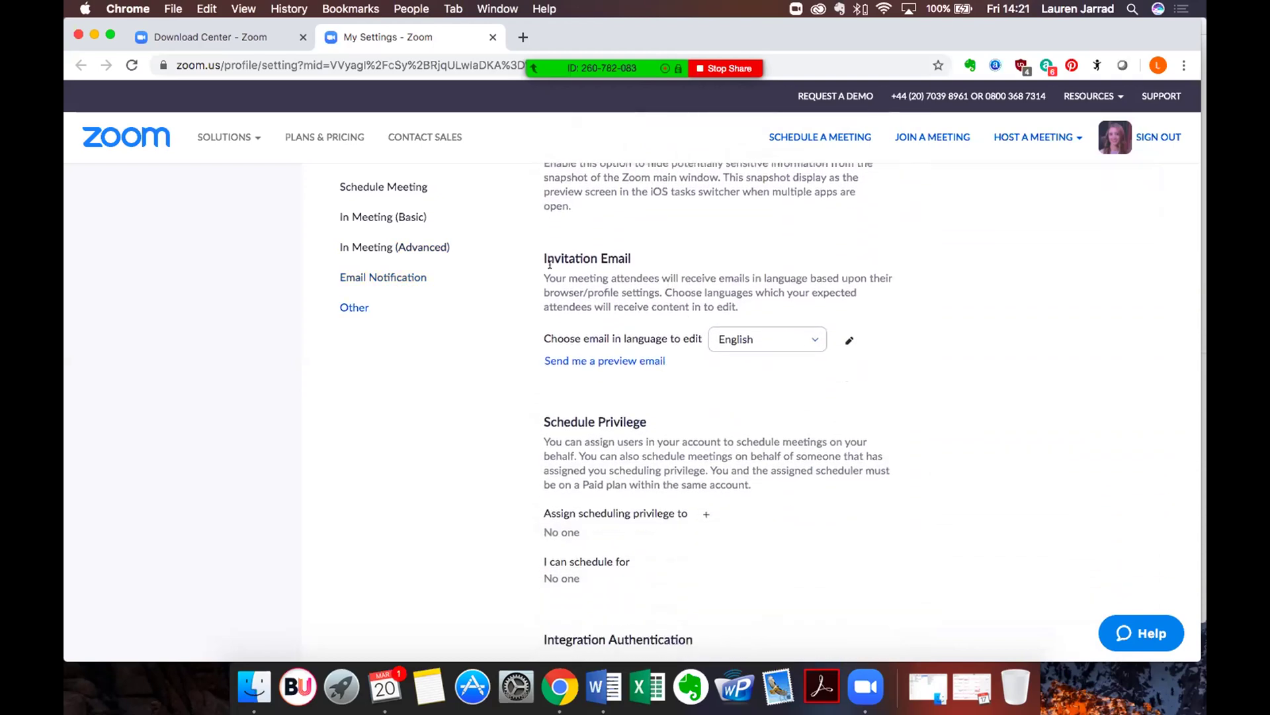
- Review the Invitation Email language, Schedule Privilege and Integration Authentication options in the Other settings
scroll(533, 330, up, 2)
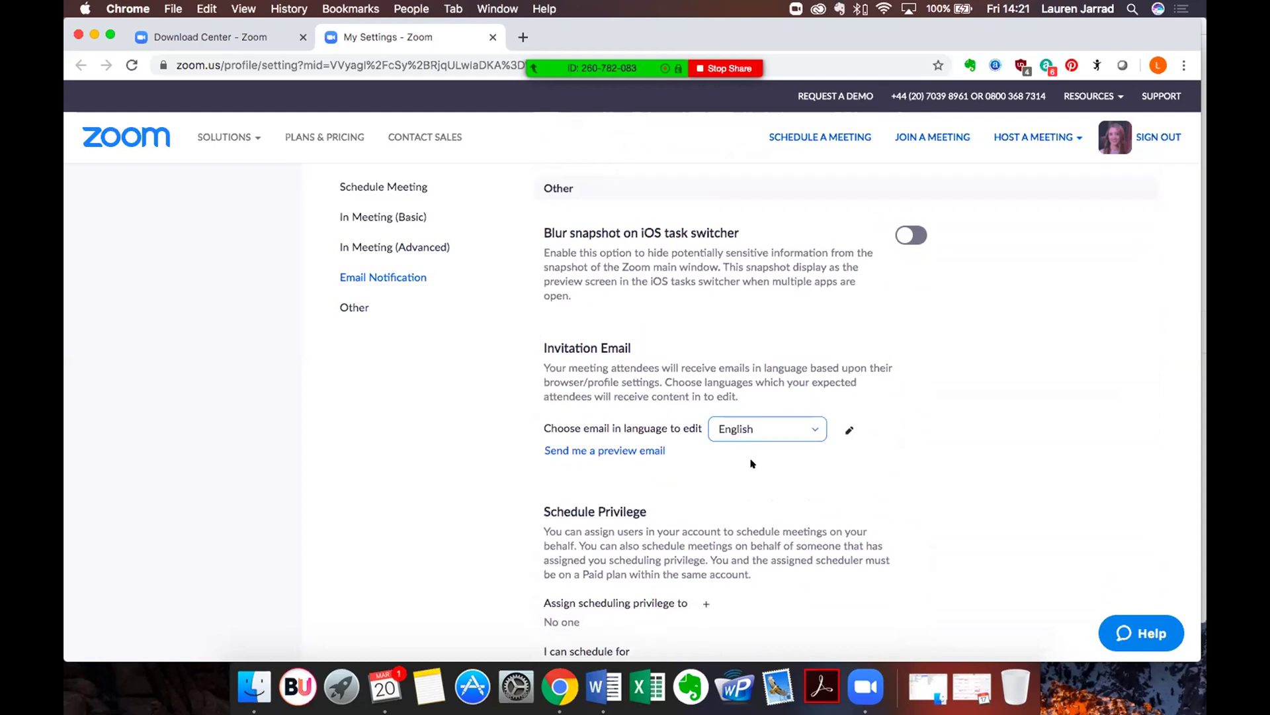
scroll(743, 482, down, 1)
scroll(743, 482, down, 5)
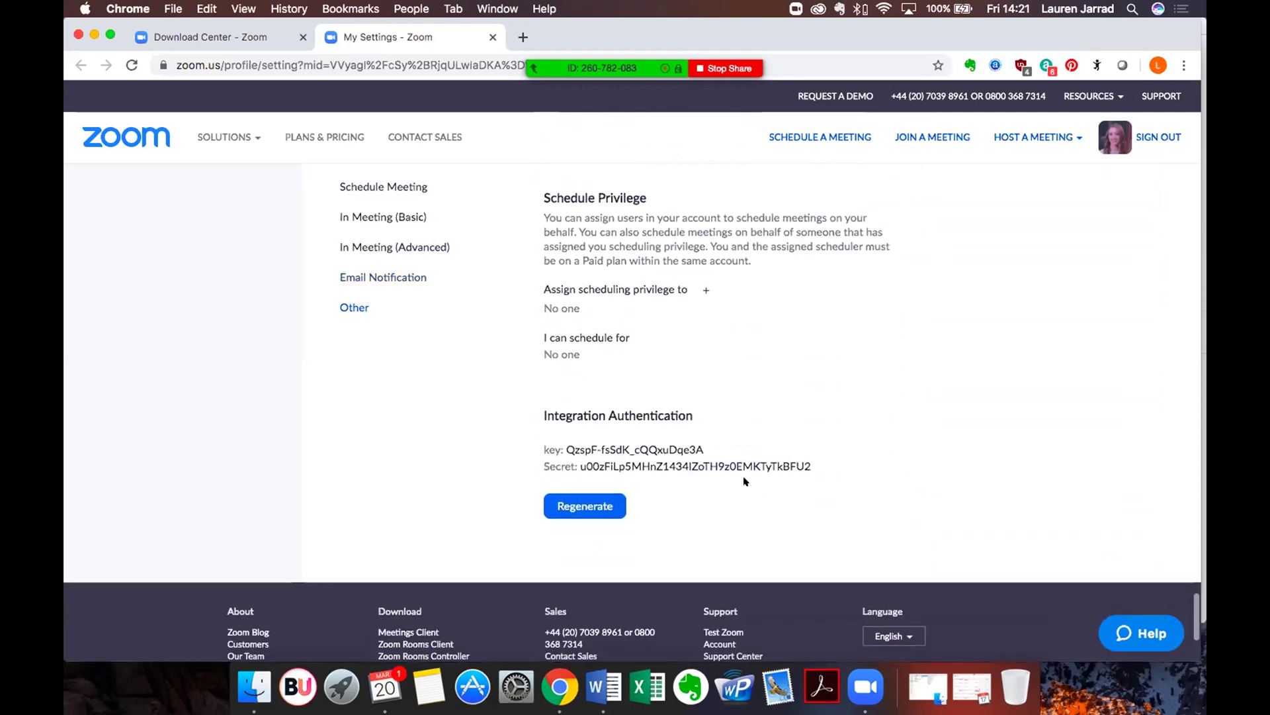
scroll(744, 481, down, 1)
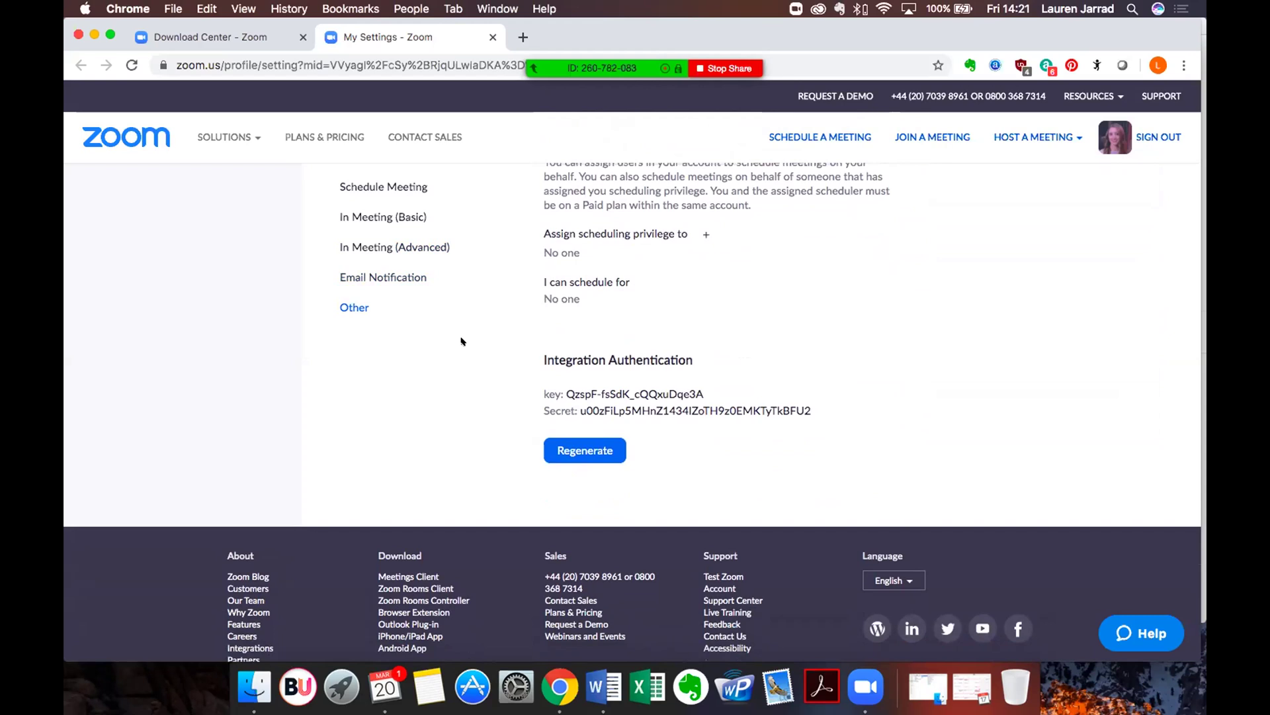
scroll(462, 341, up, 5)
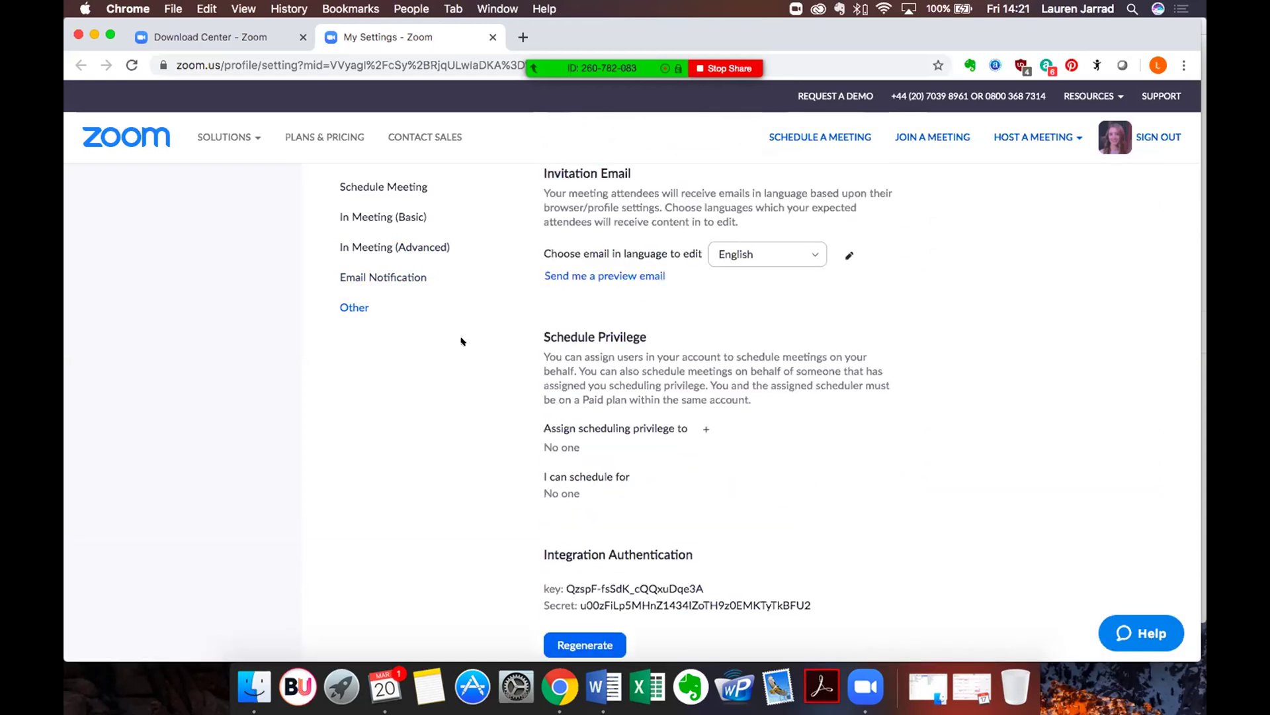
scroll(461, 340, down, 5)
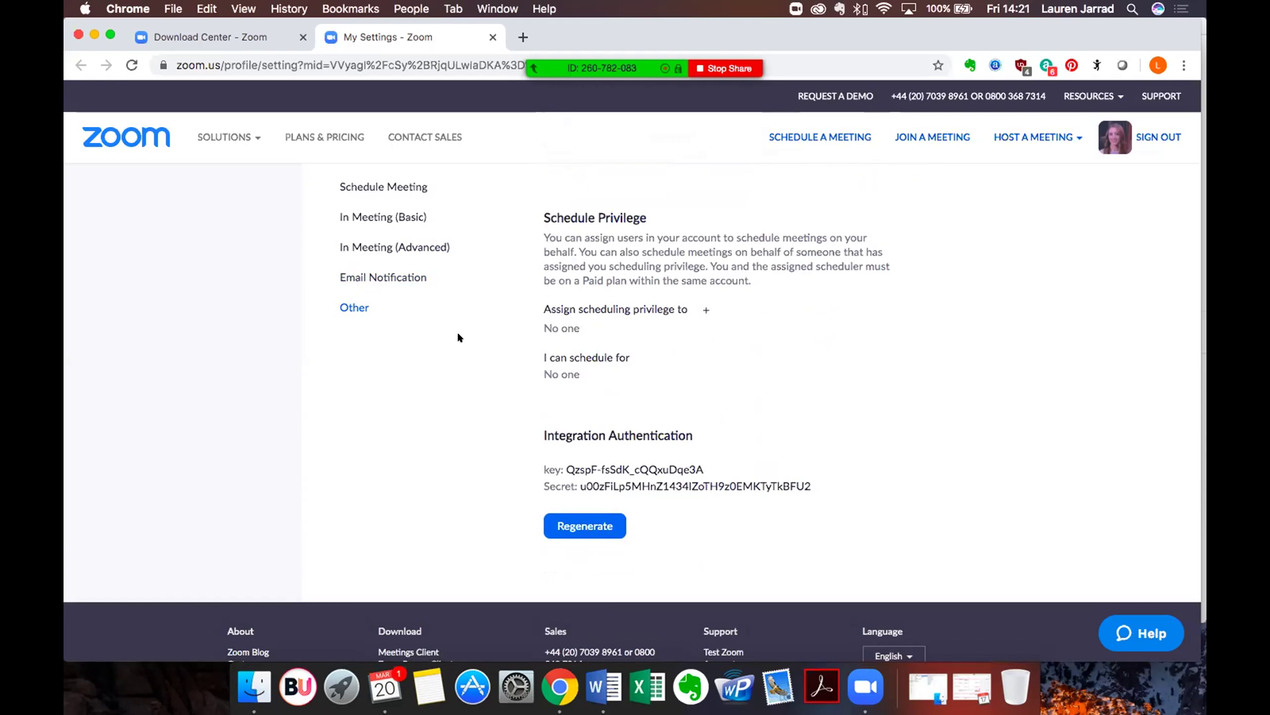
scroll(459, 338, up, 10)
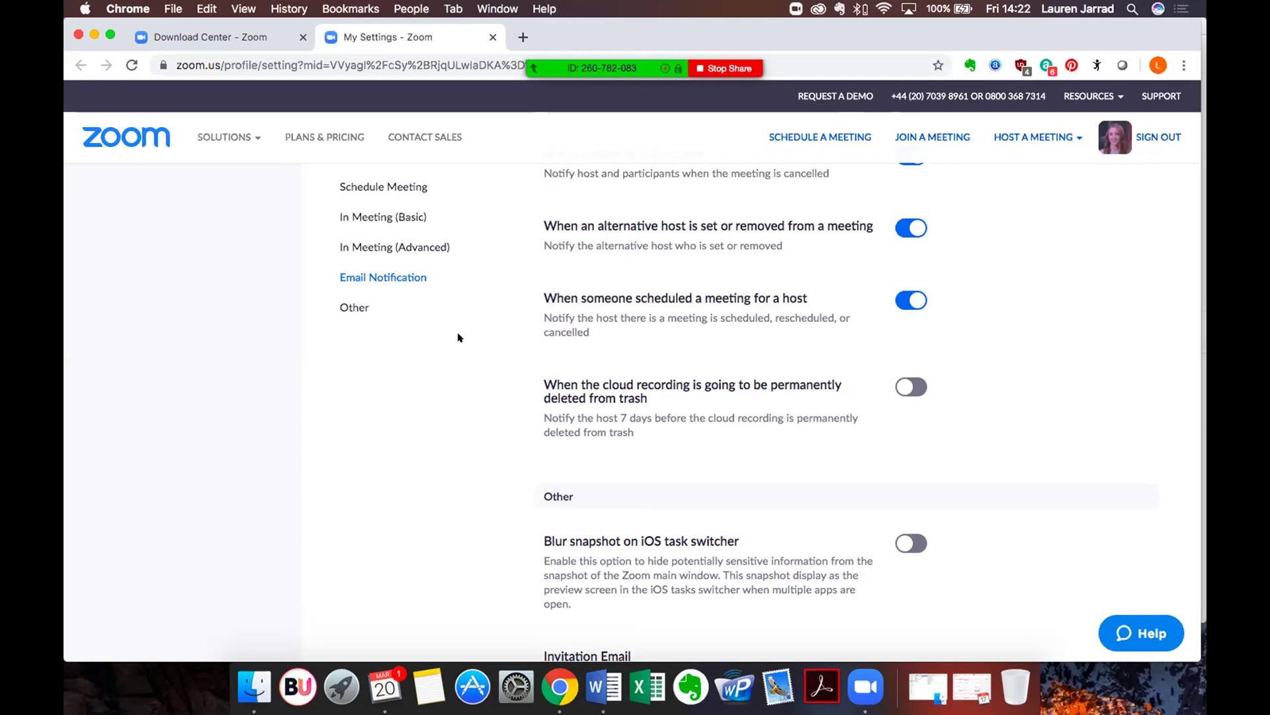
- Switch to the Zoom meeting window, make the co-host the meeting host and stop the screen share
click(94, 34)
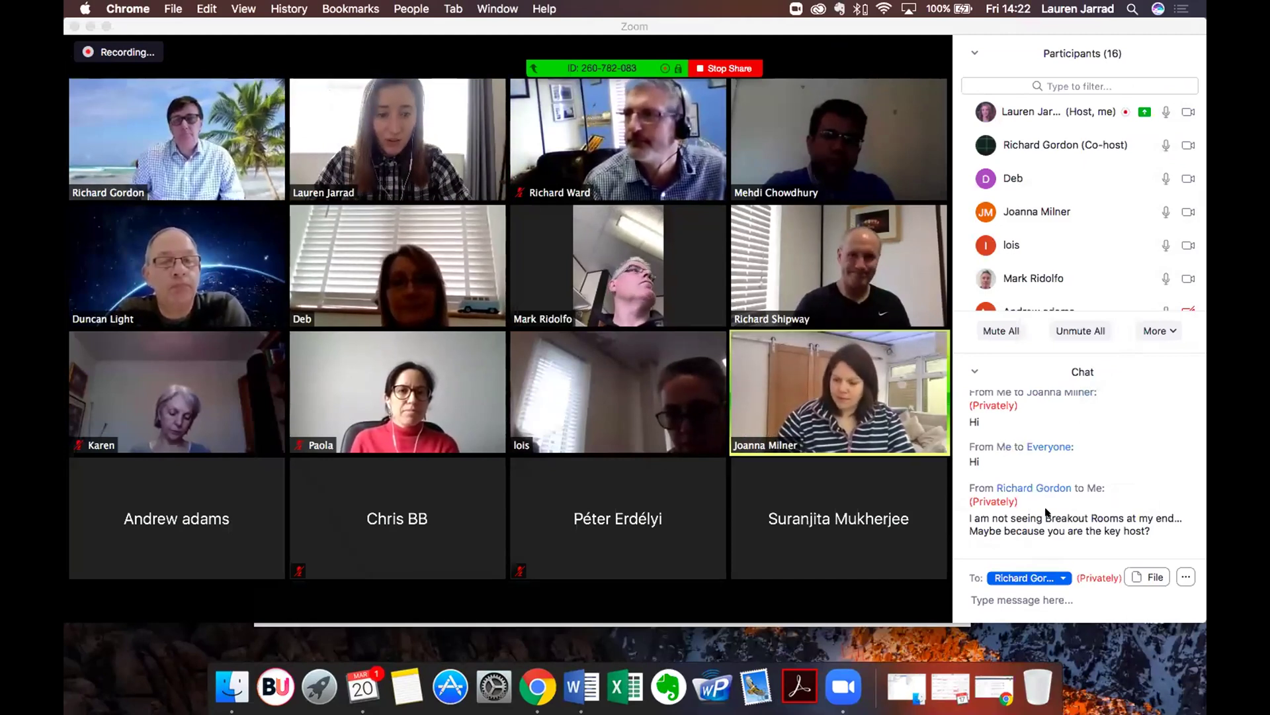
mouse_move(612, 602)
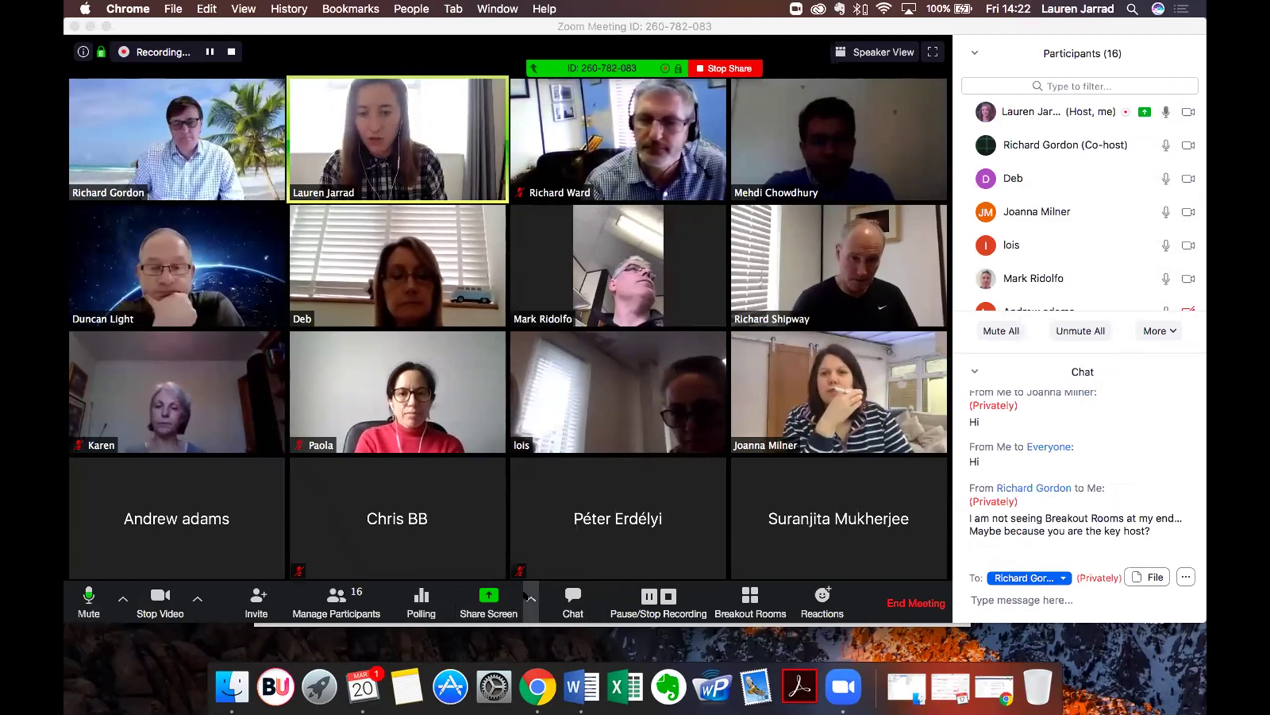
mouse_move(1187, 113)
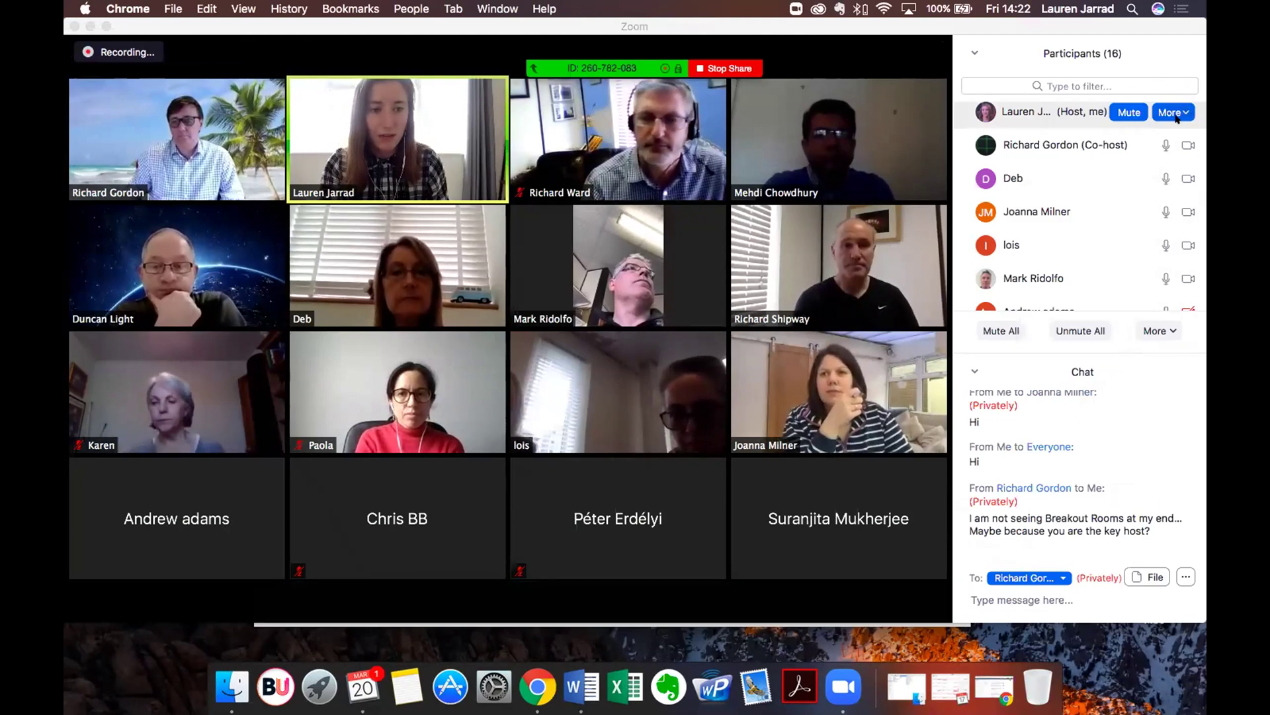
click(1172, 146)
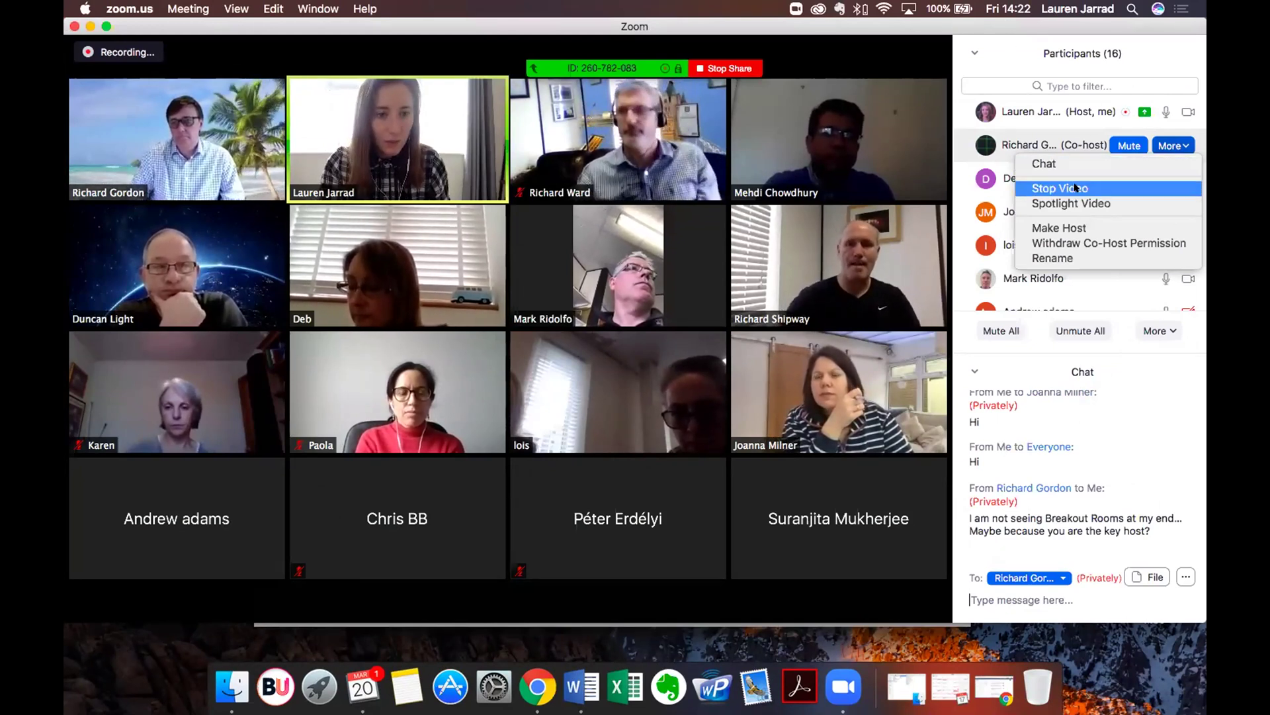
click(1083, 227)
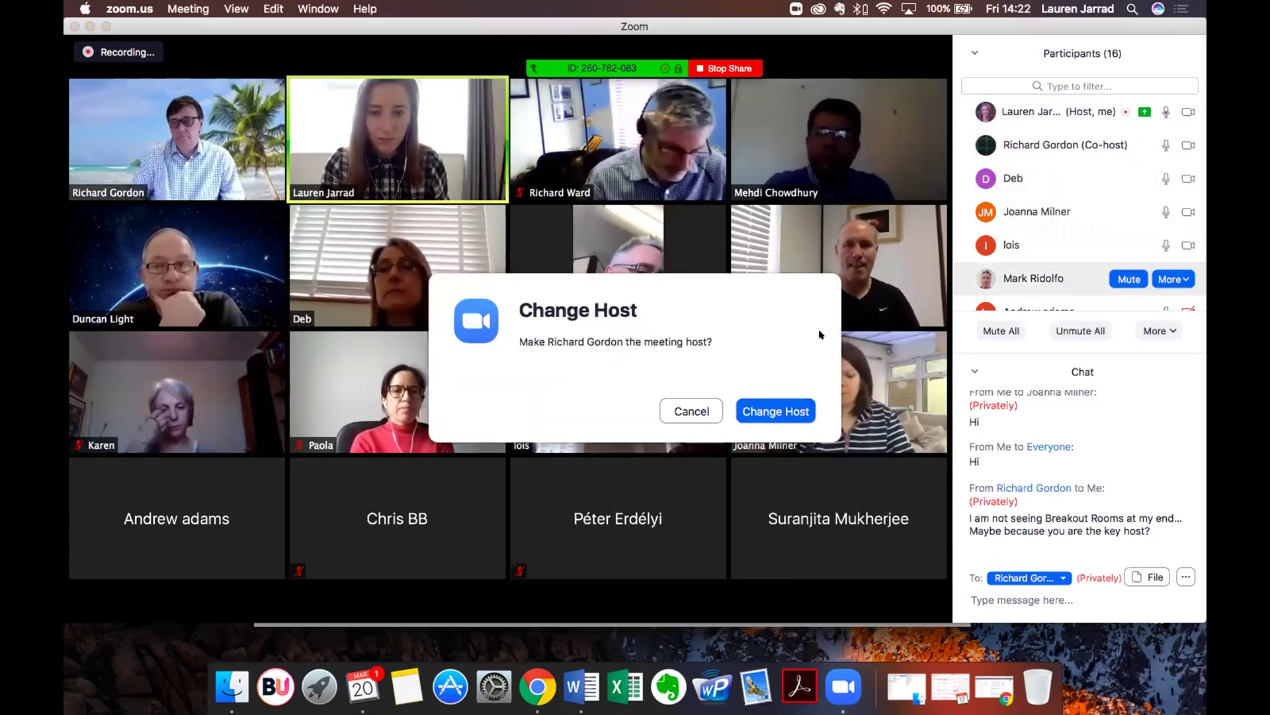
click(768, 413)
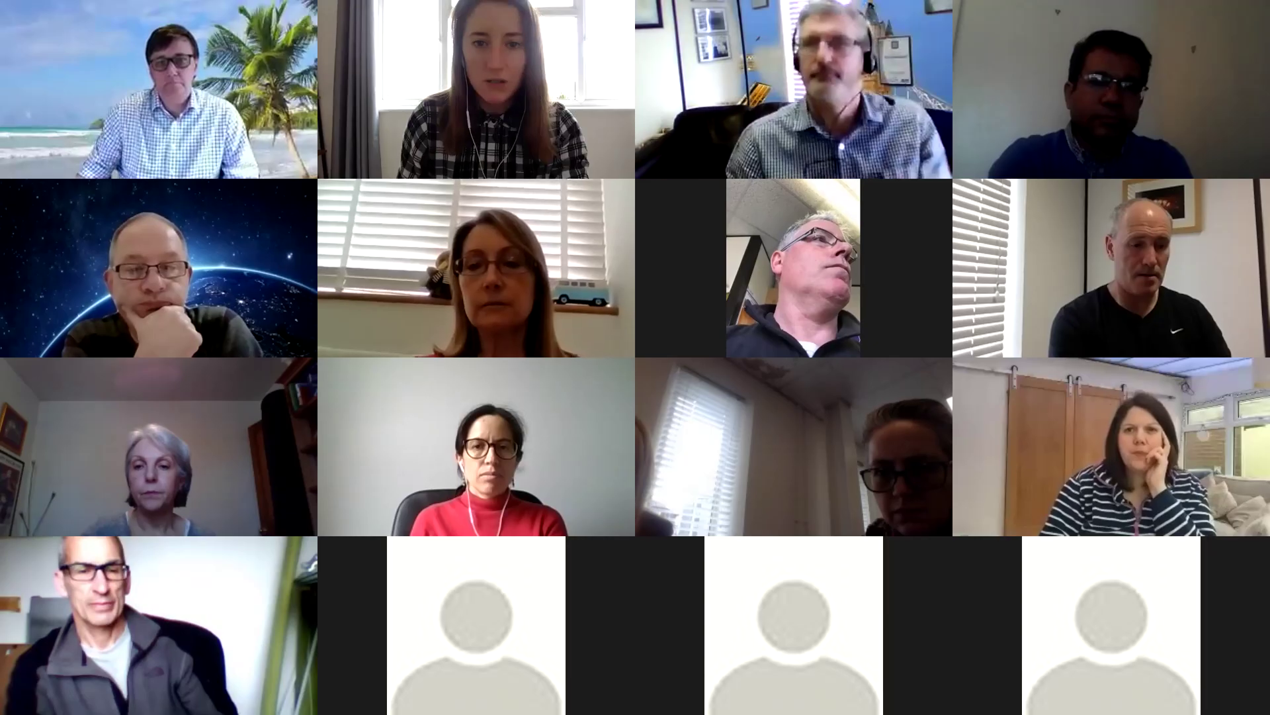
click(717, 69)
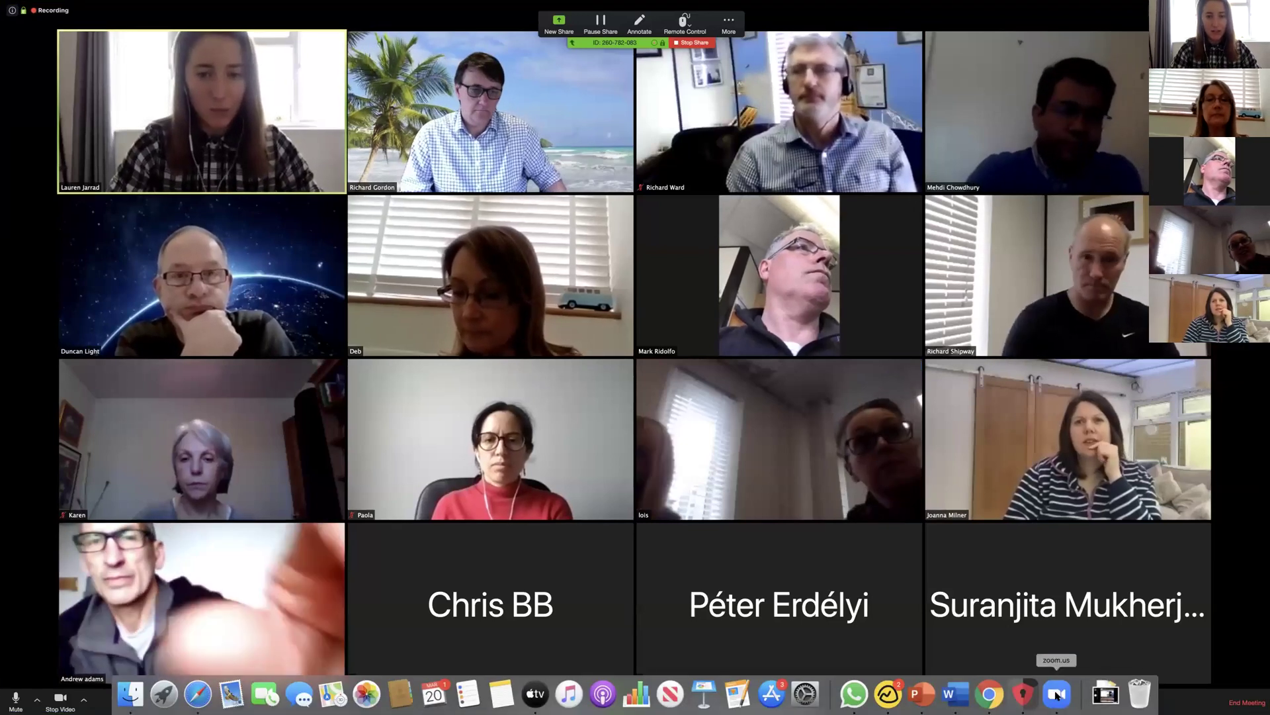
- Bring Zoom's main window to the front during the meeting
click(1056, 694)
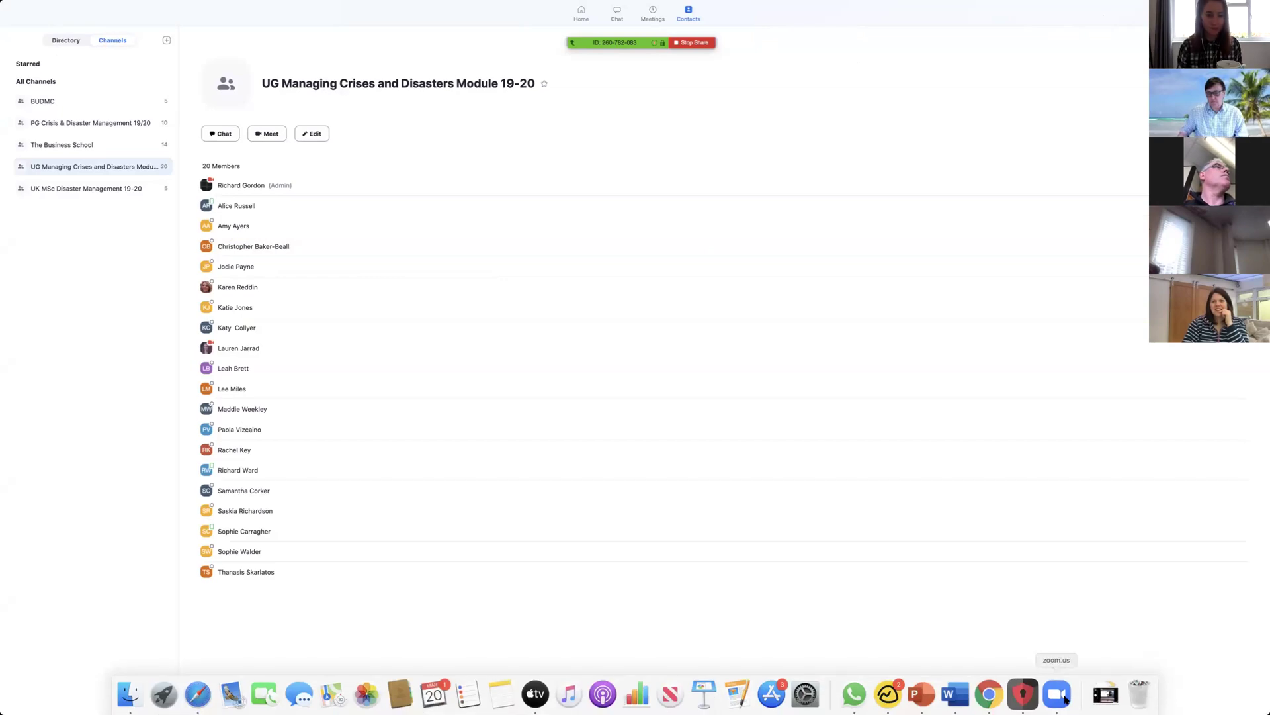
right_click(1057, 694)
click(1071, 658)
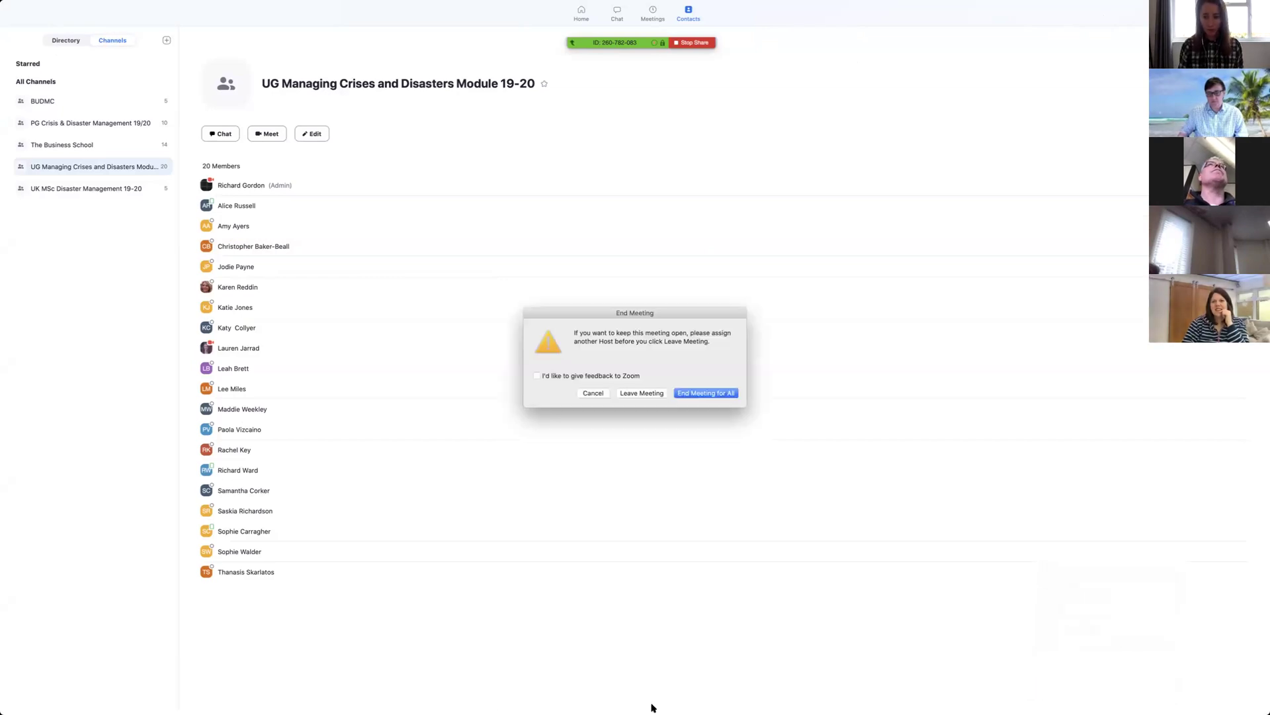
click(592, 393)
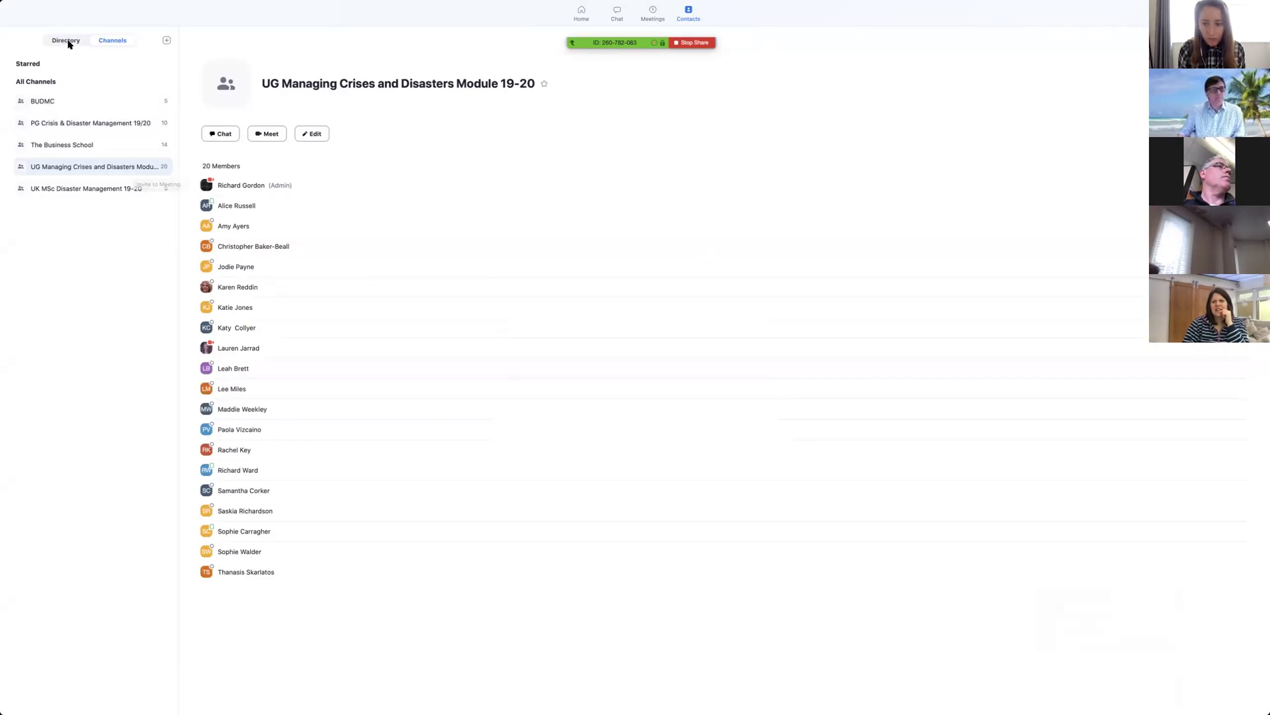
- Go to Zoom's Home page, look at the General settings and close the Settings window
mouse_move(582, 41)
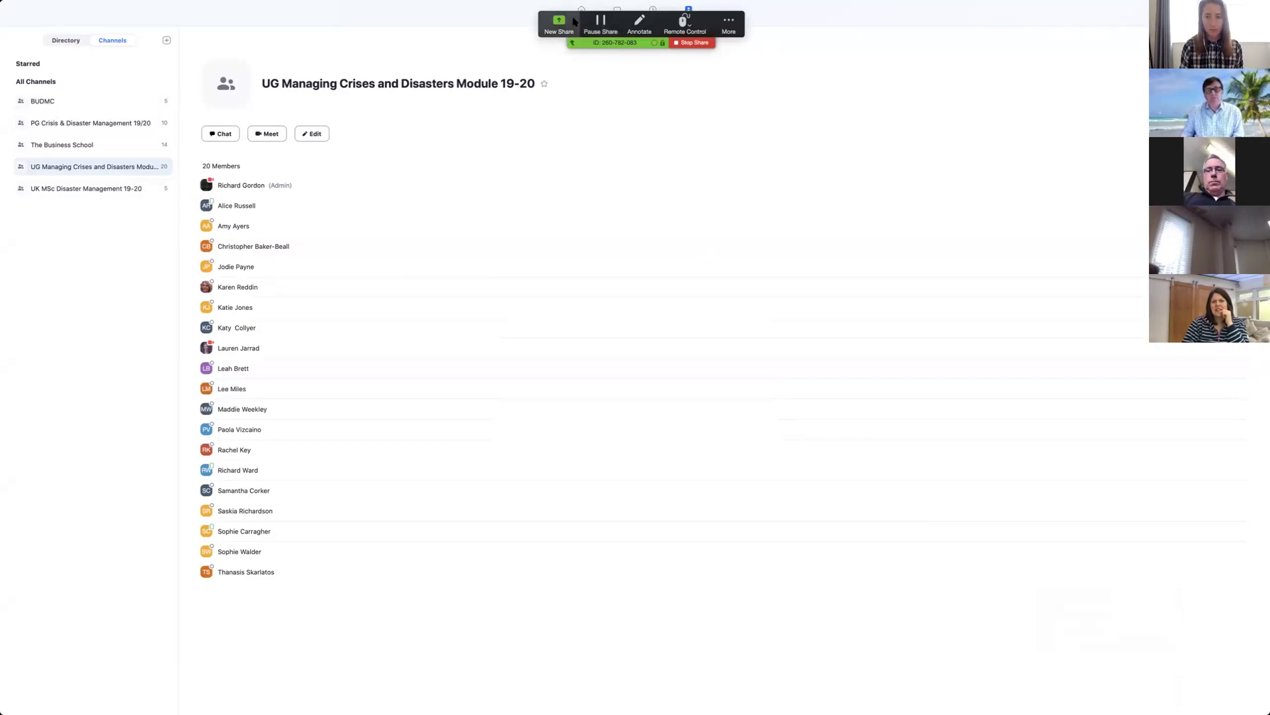
click(581, 8)
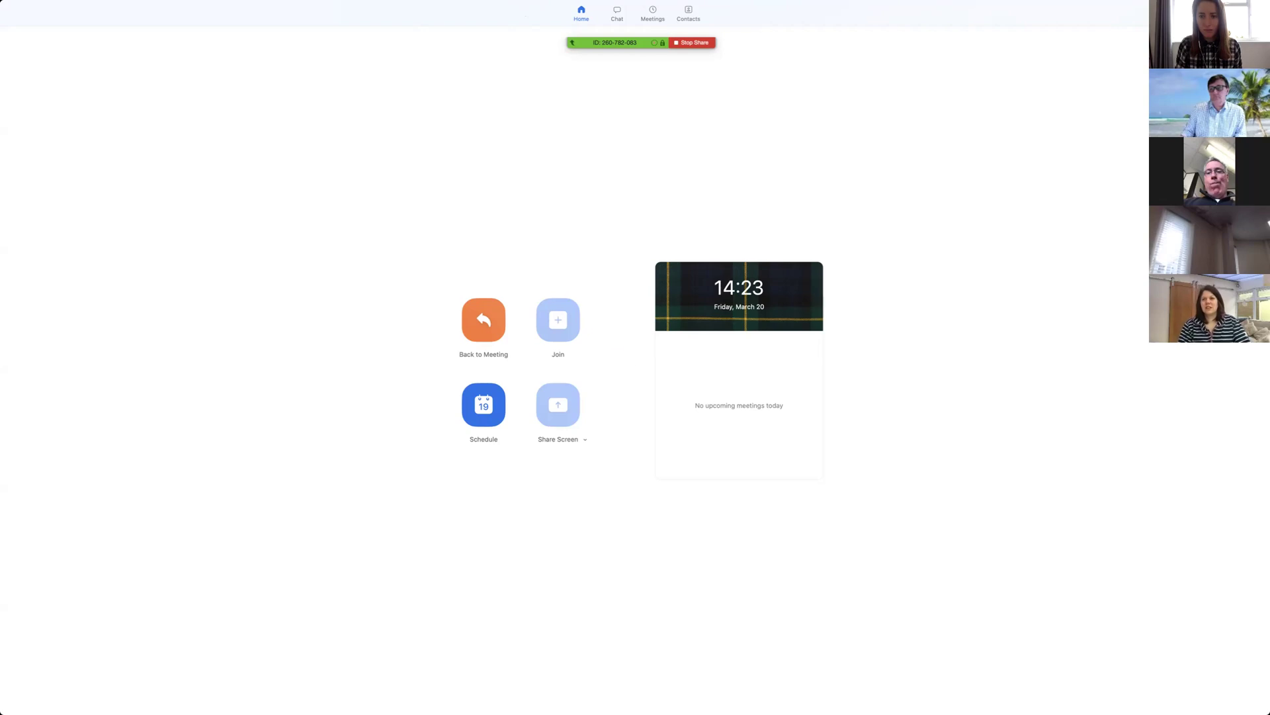
key(super+comma)
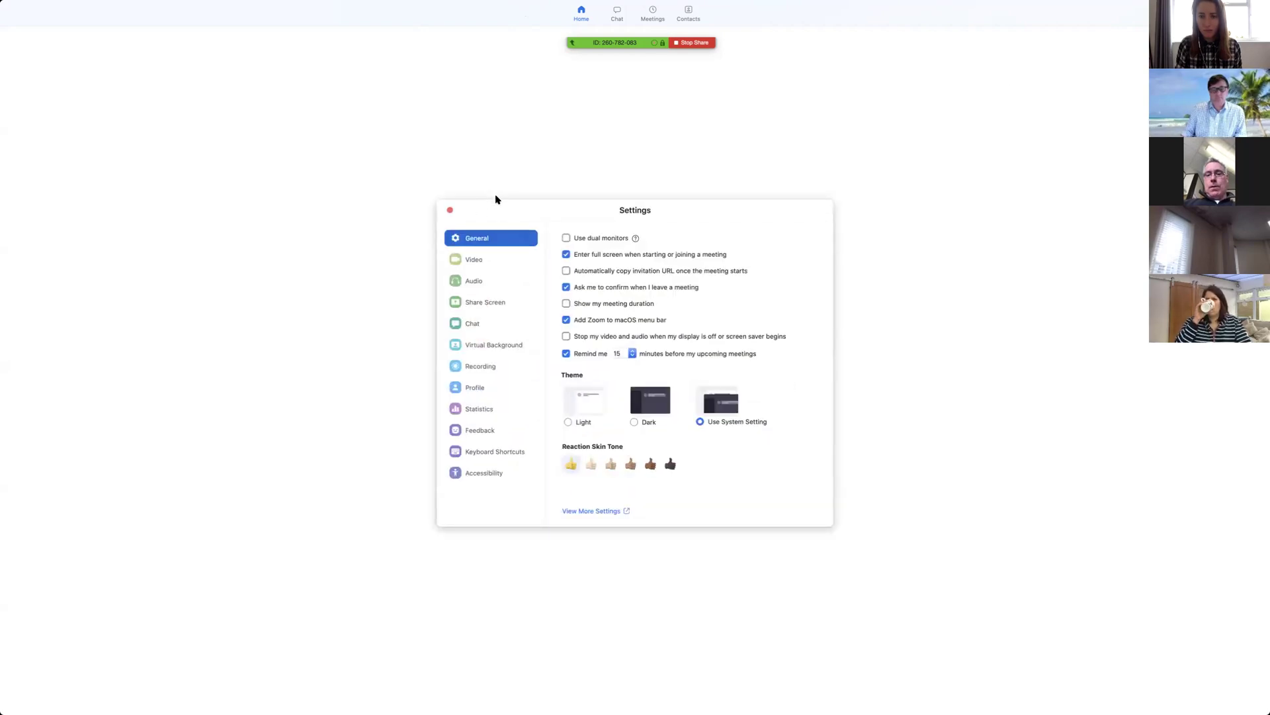
click(496, 171)
click(449, 211)
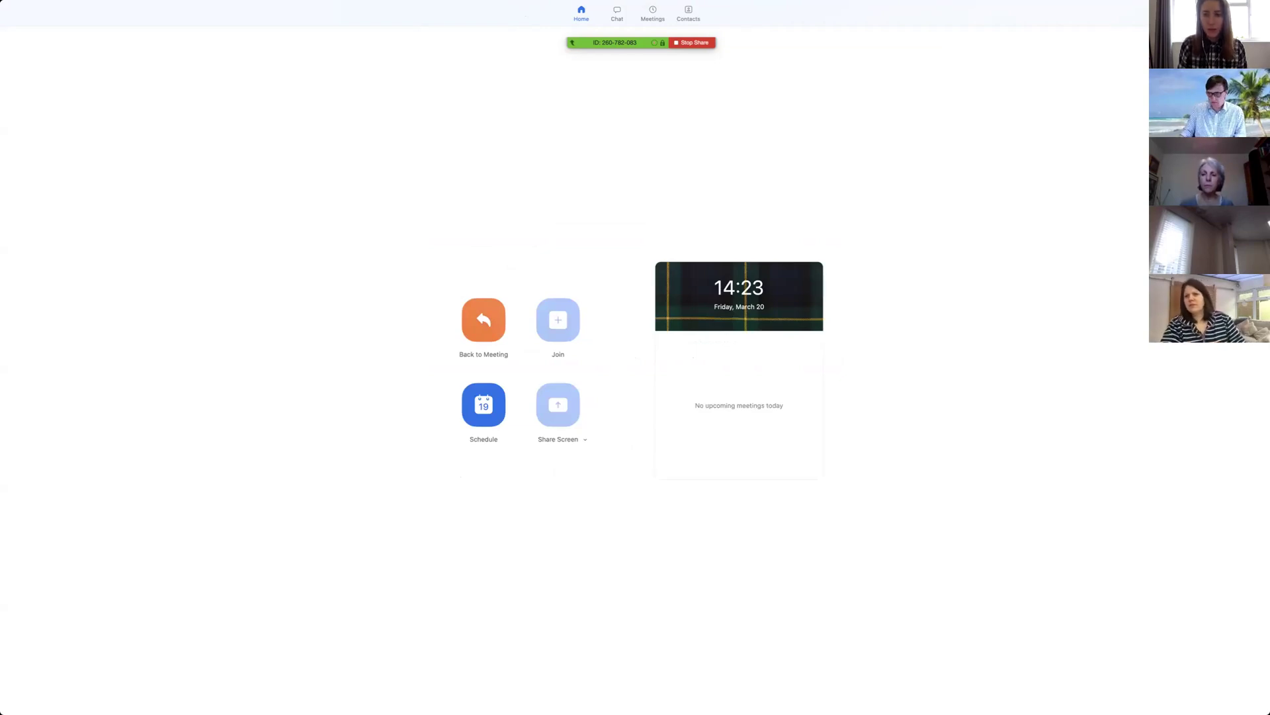
- Show the Channels and Directory lists in Zoom's Contacts and expand the Company Contacts group
mouse_move(725, 706)
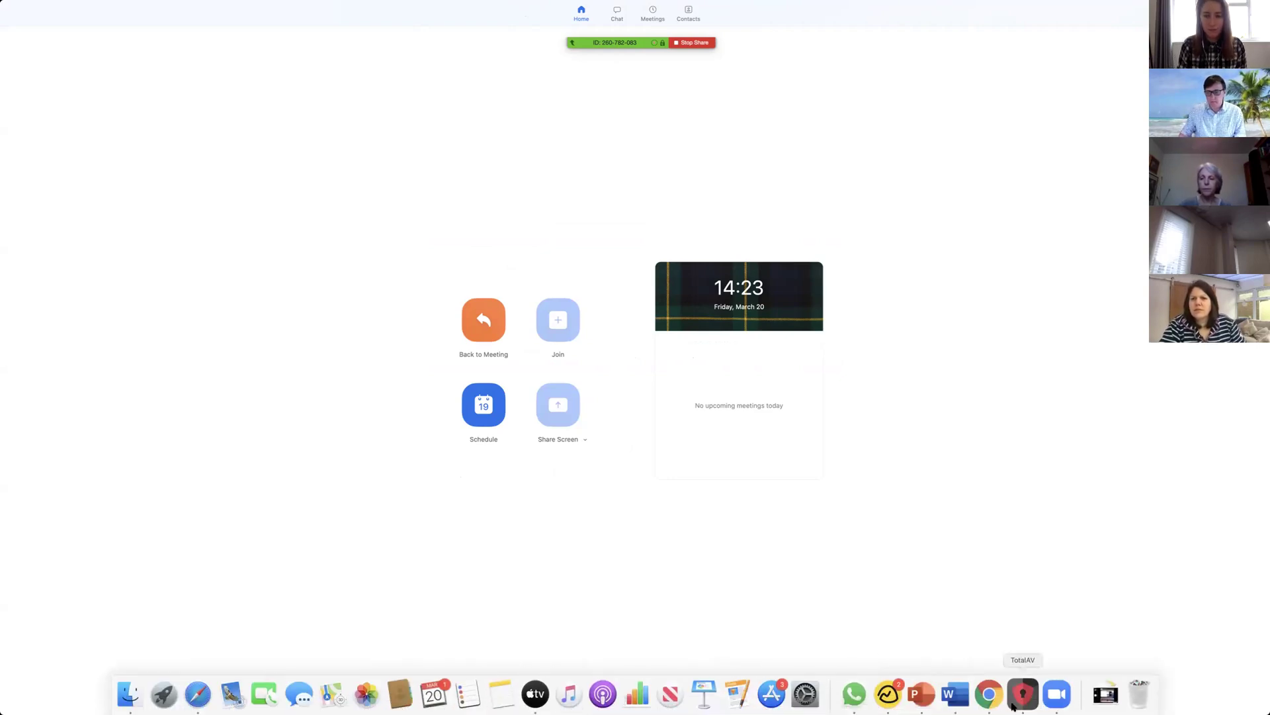
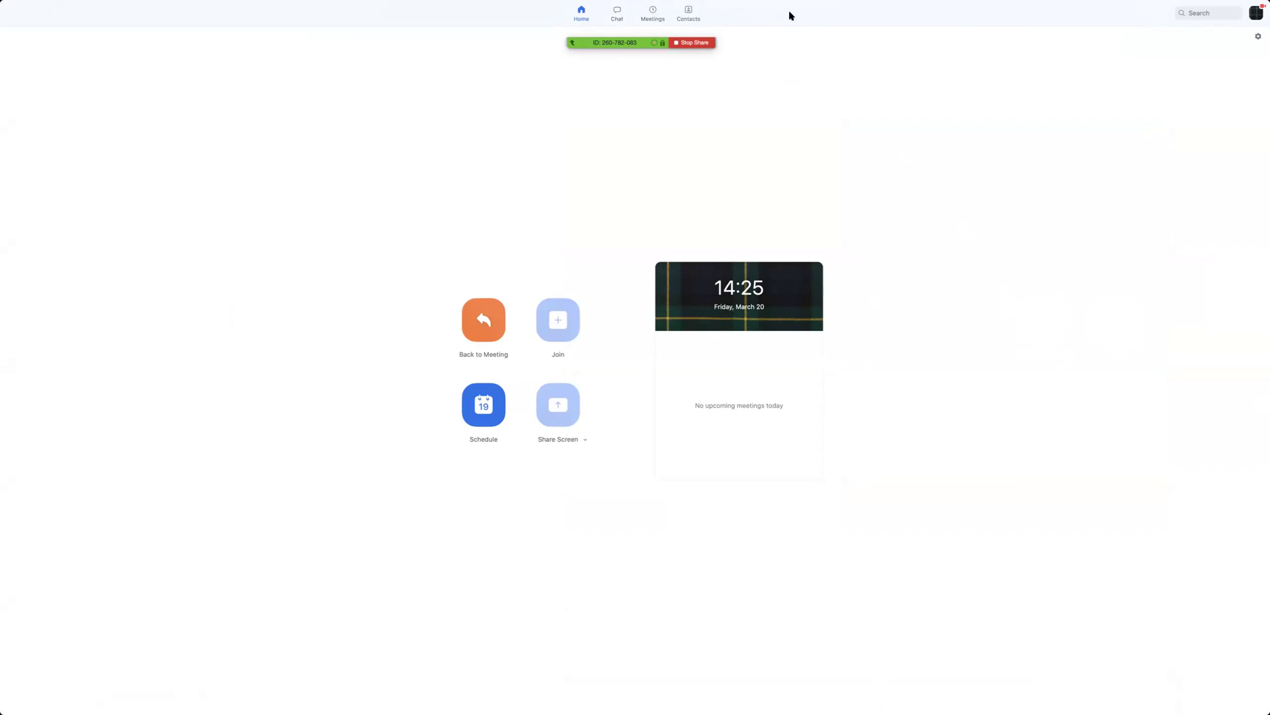
click(689, 12)
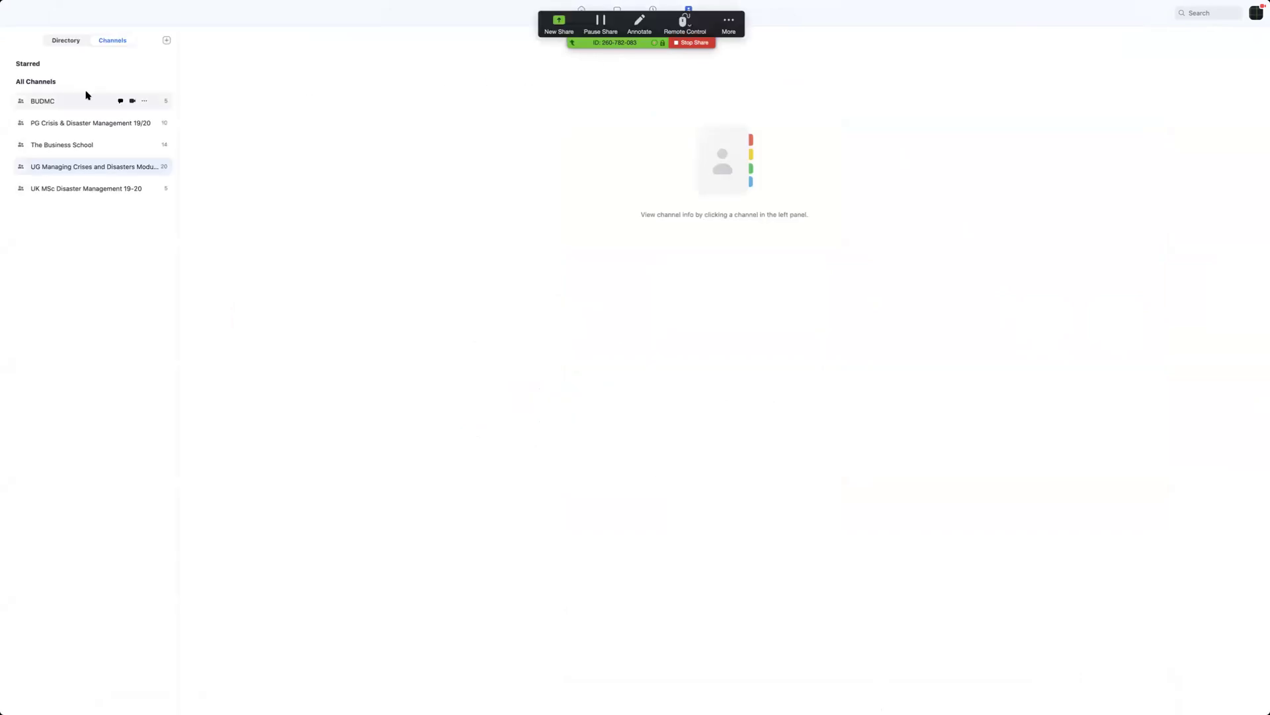
click(66, 41)
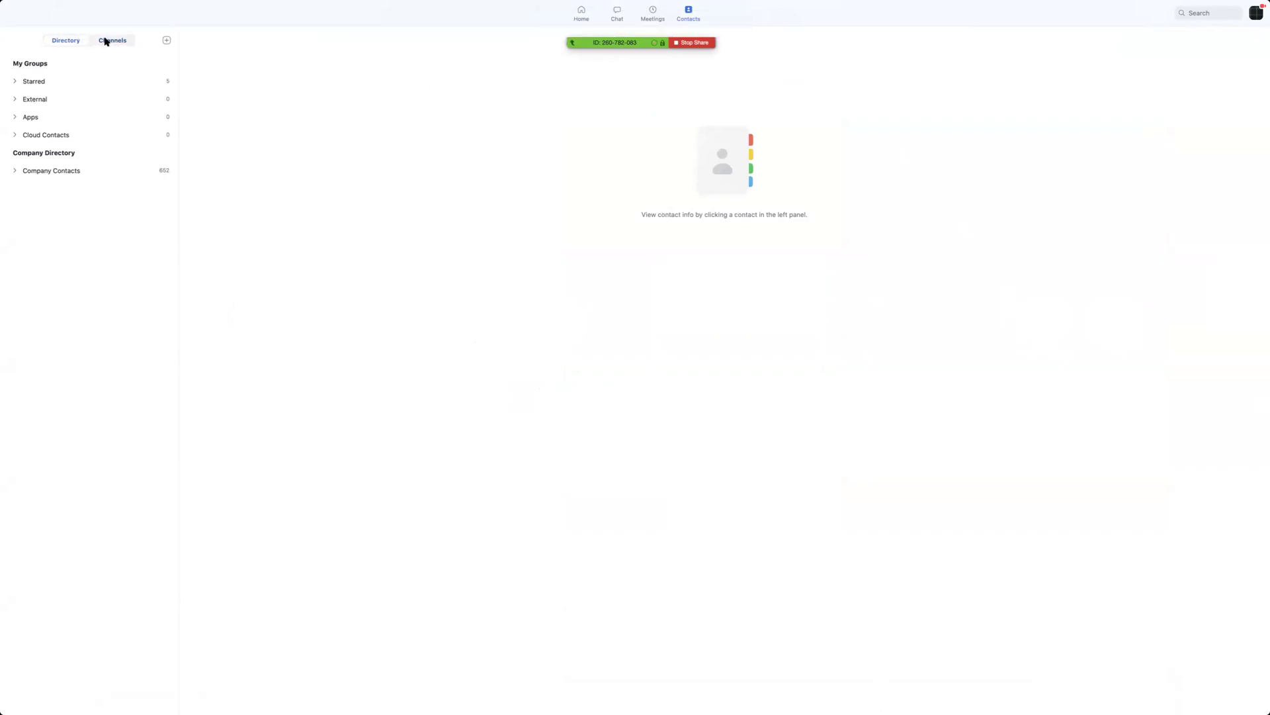
click(106, 41)
click(69, 42)
click(50, 171)
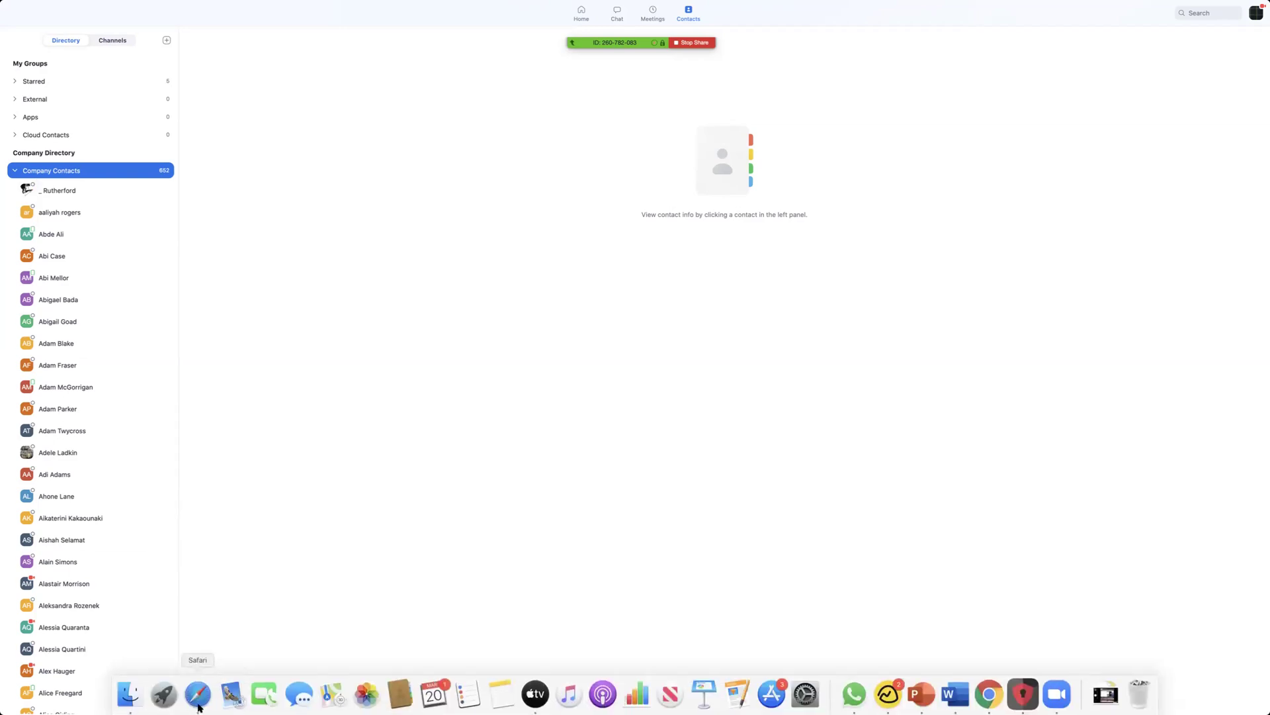
- Switch to Safari, open the Bournemouth University website and go to the staff intranet login page
click(199, 694)
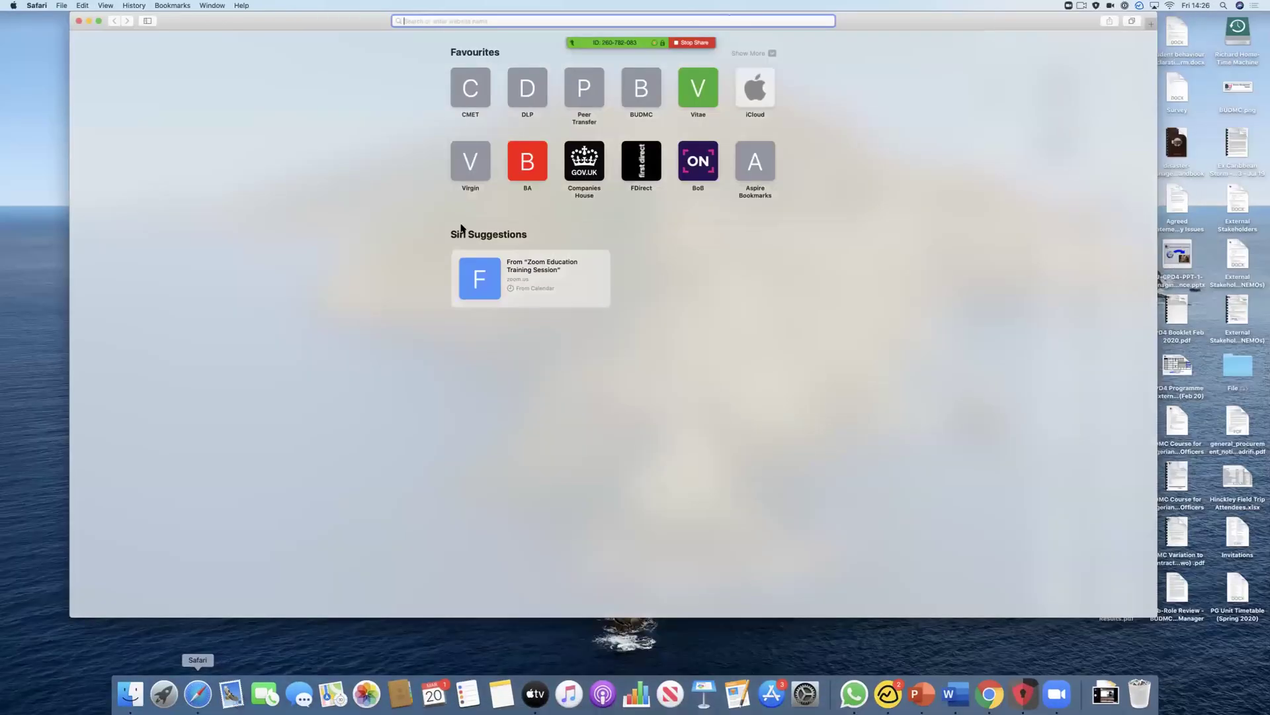
text(bournemouth)
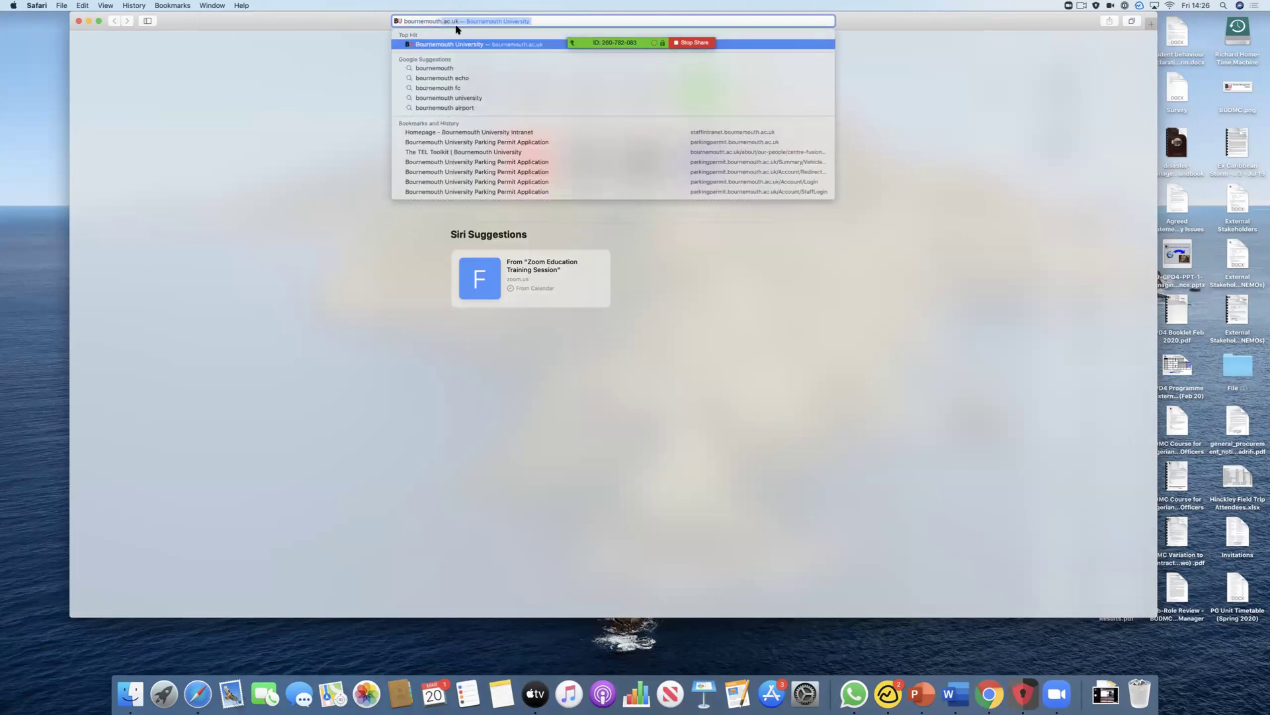
click(468, 98)
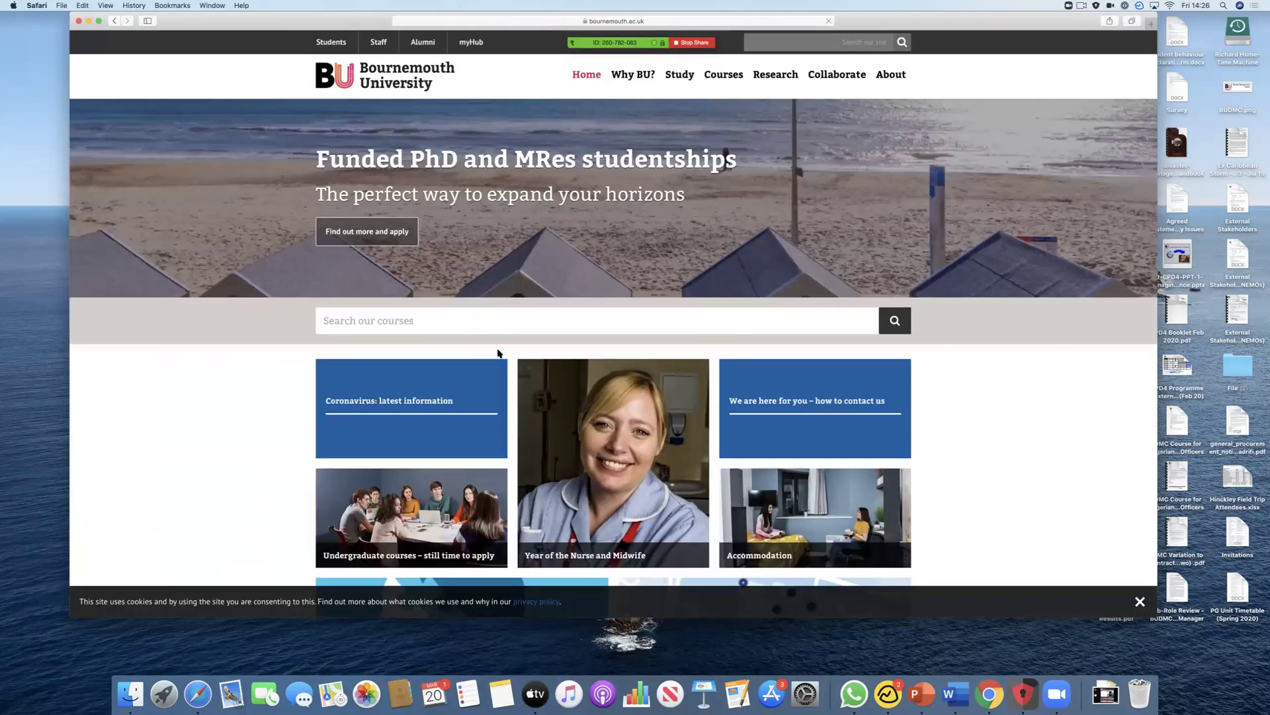
scroll(522, 371, down, 20)
click(619, 413)
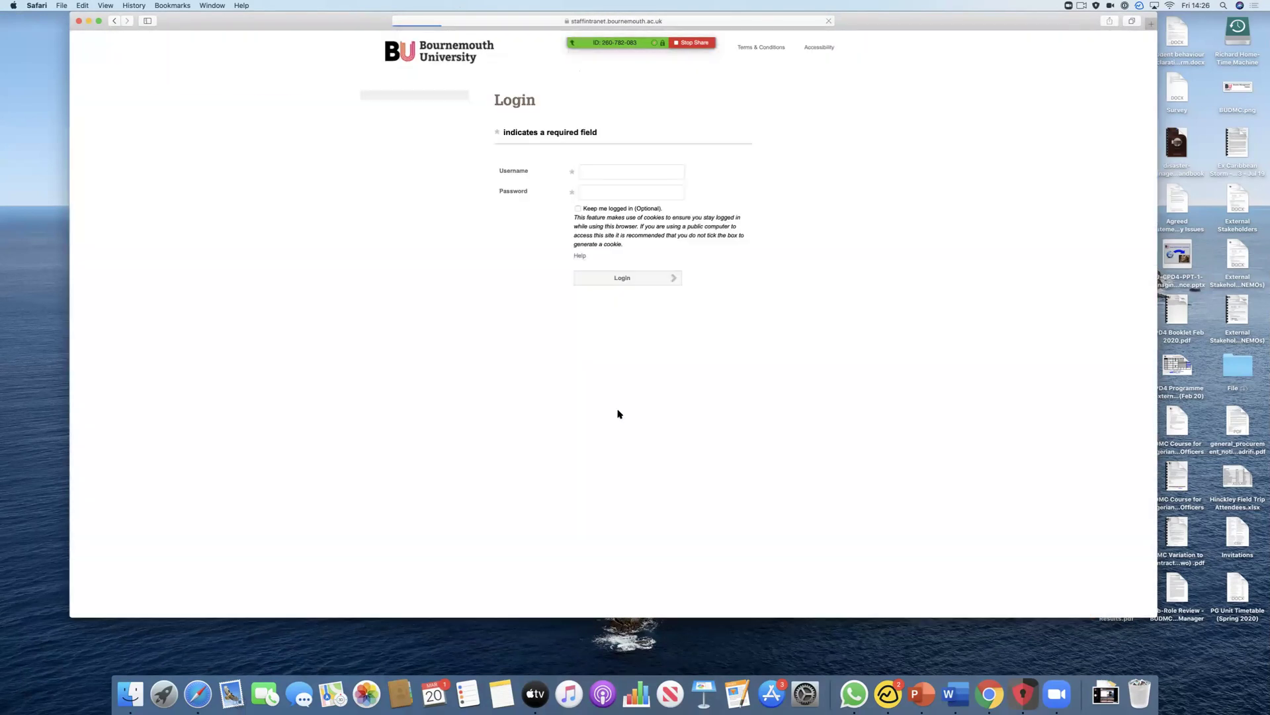
- Log in to the staff intranet with the saved username and account password, and open Brightspace
click(627, 199)
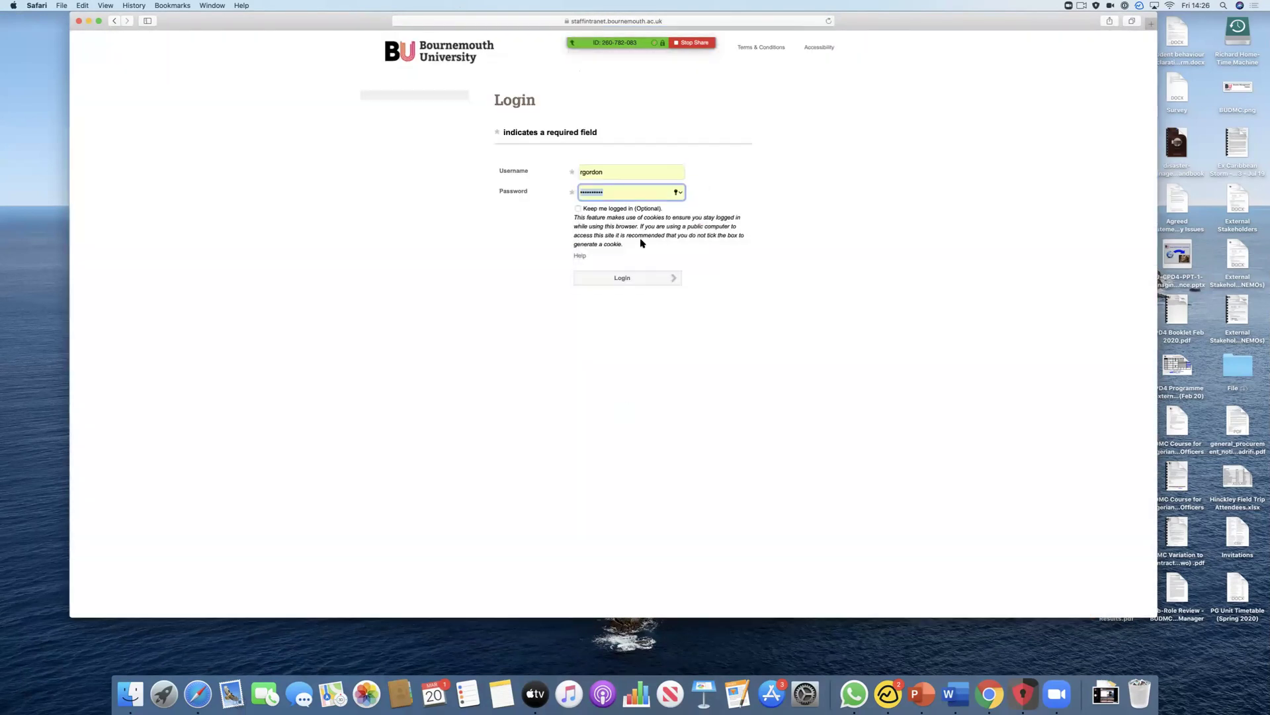
click(646, 278)
click(748, 595)
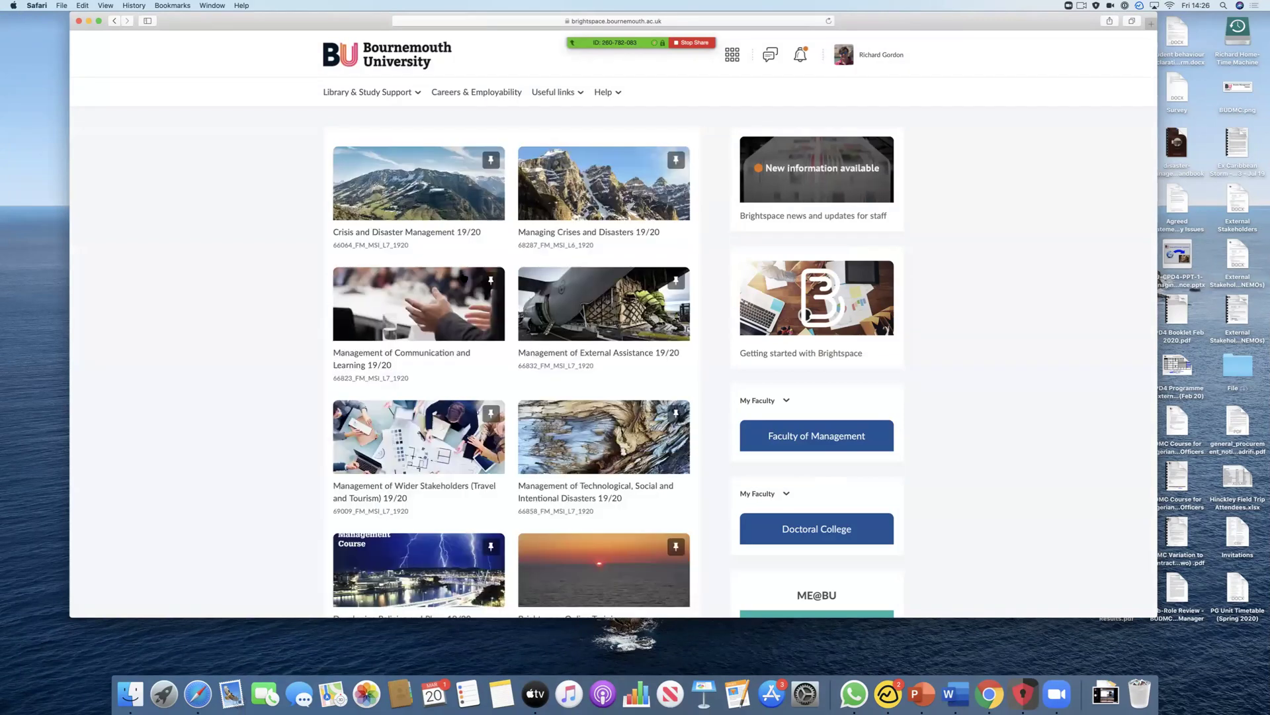
- Open the Crisis and Disaster Management 19/20 unit and review the announcement about creating a Zoom account for future lectures
click(381, 233)
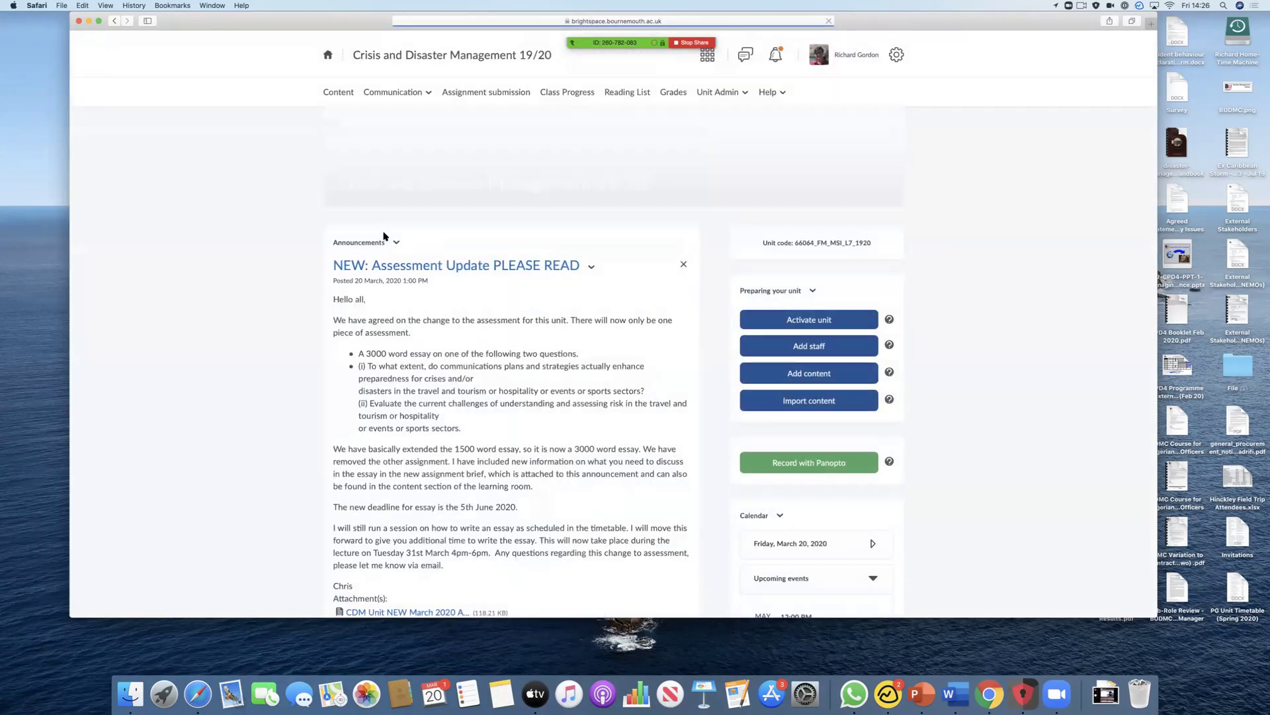
scroll(421, 321, down, 5)
scroll(420, 320, down, 12)
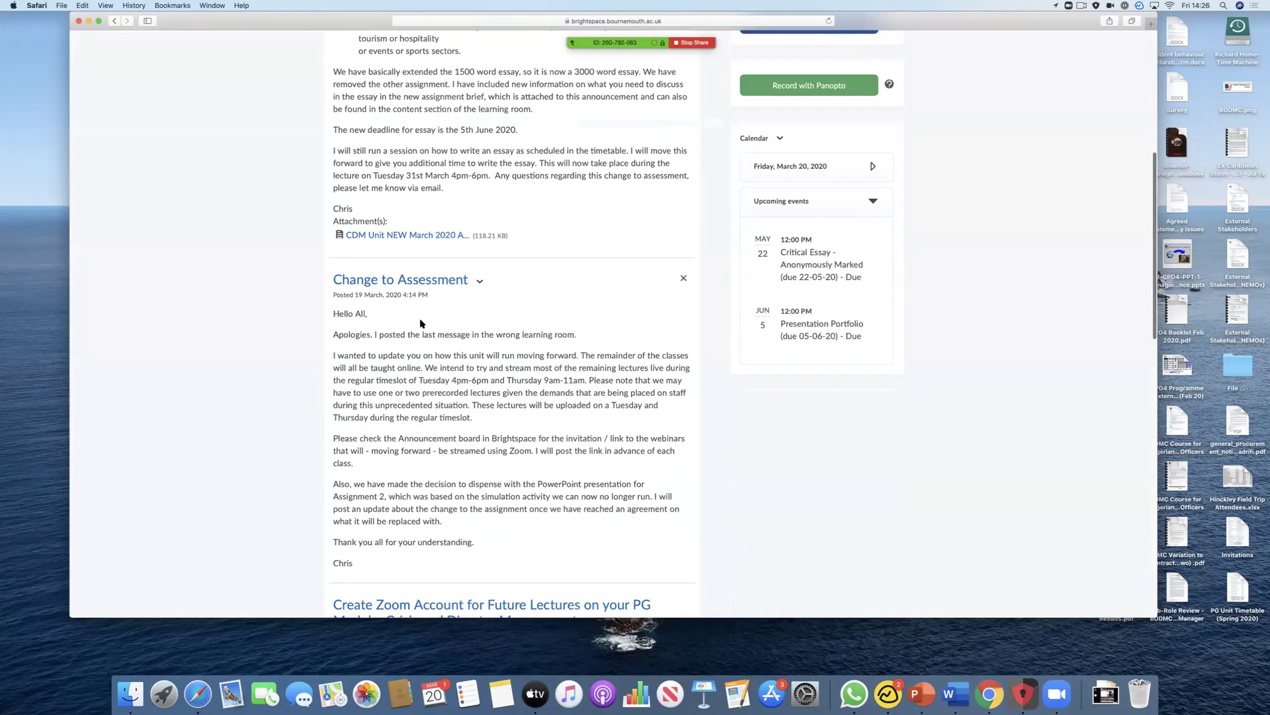
scroll(421, 323, up, 1)
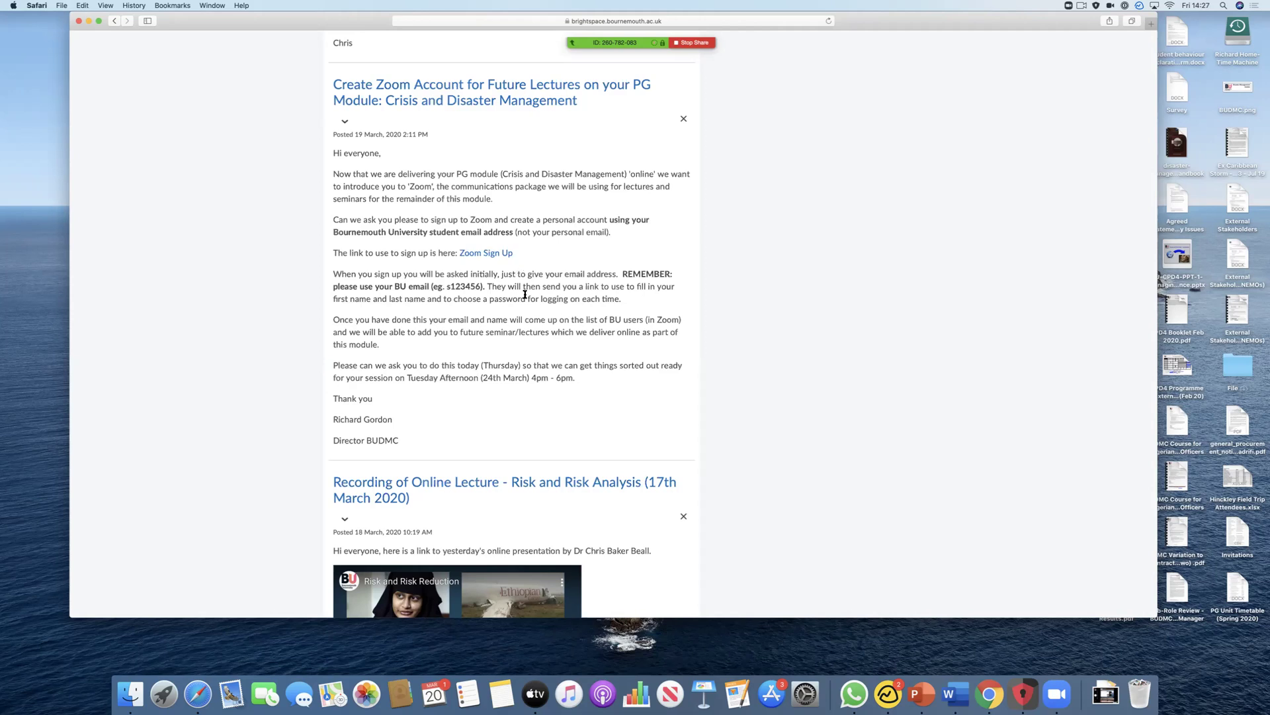
scroll(525, 294, down, 3)
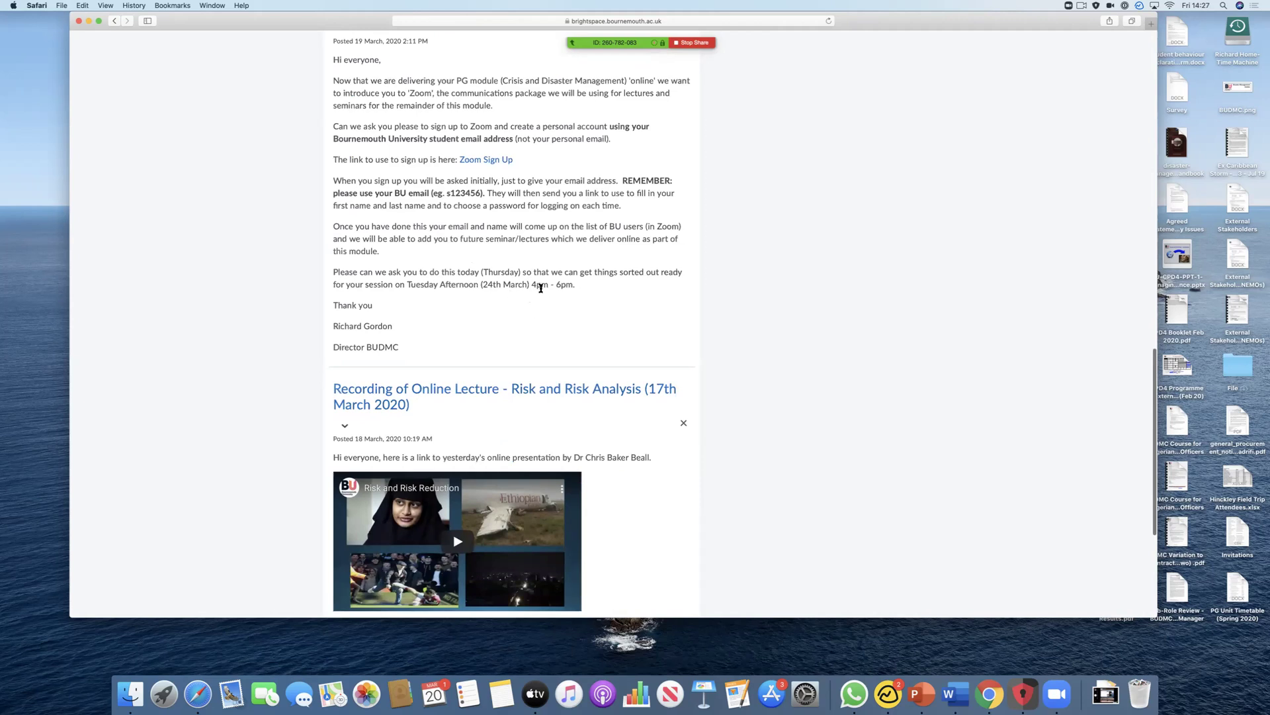
- Look over the Zoom account announcement once more and switch back to the contacts directory in Zoom
scroll(535, 295, up, 1)
scroll(534, 296, up, 2)
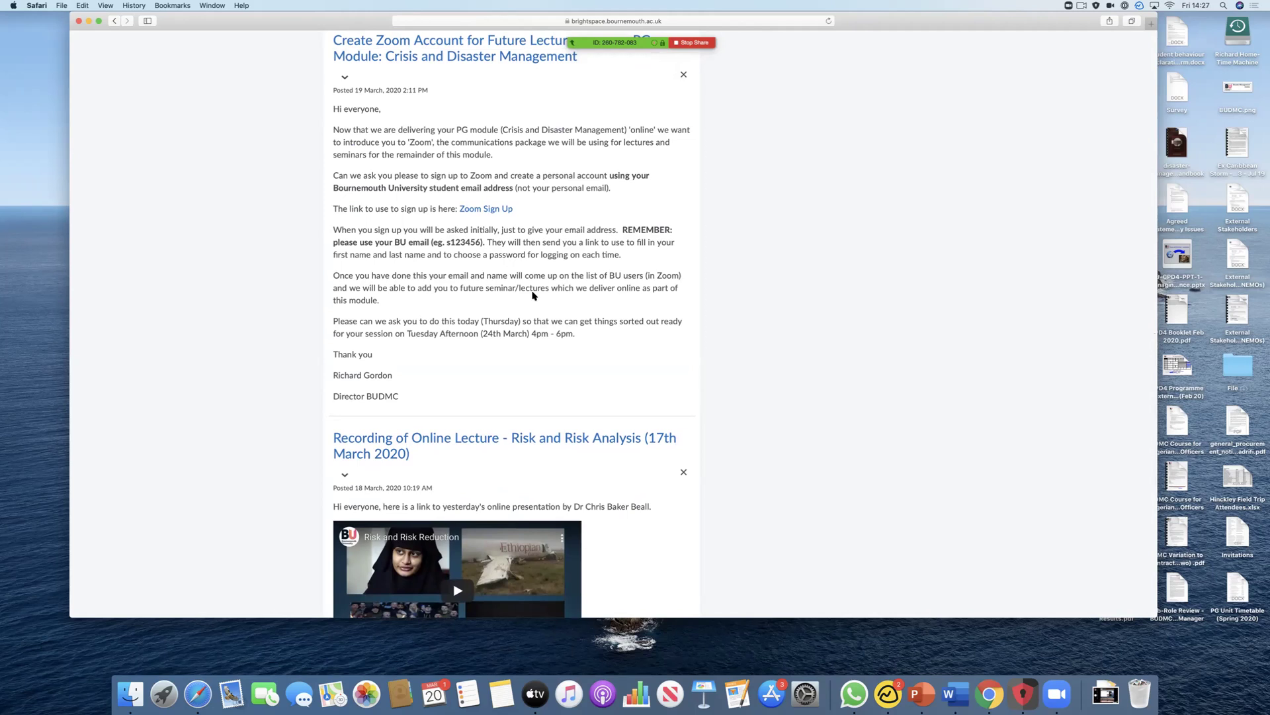
click(1057, 694)
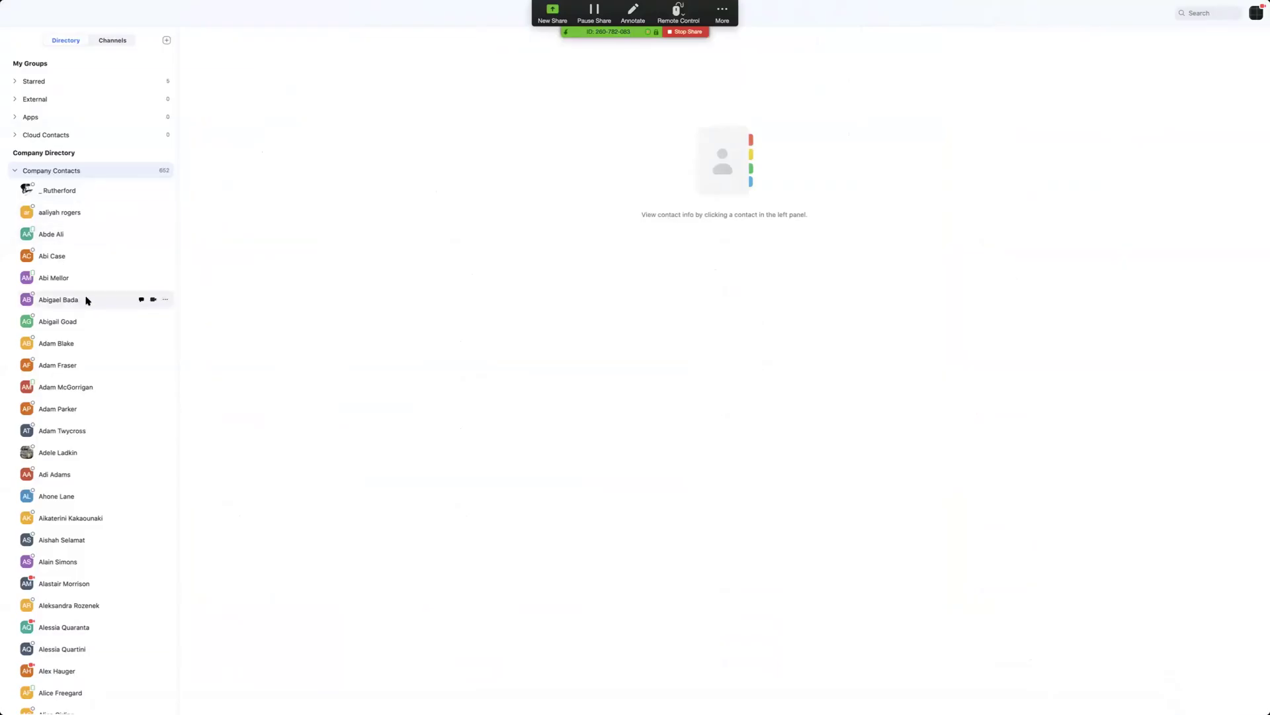
click(67, 41)
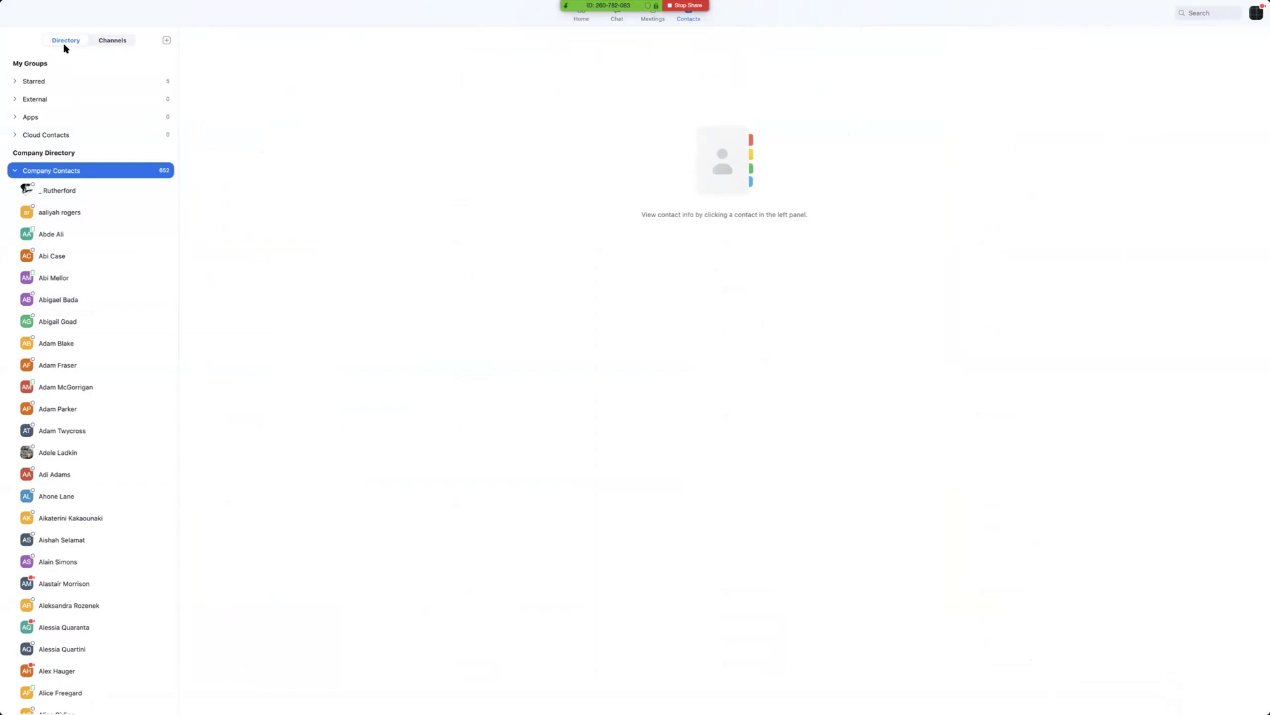
- View the PG Crisis & Disaster Management 19/20 and UG Managing Crises and Disasters channels, and show the option for creating a channel
click(111, 41)
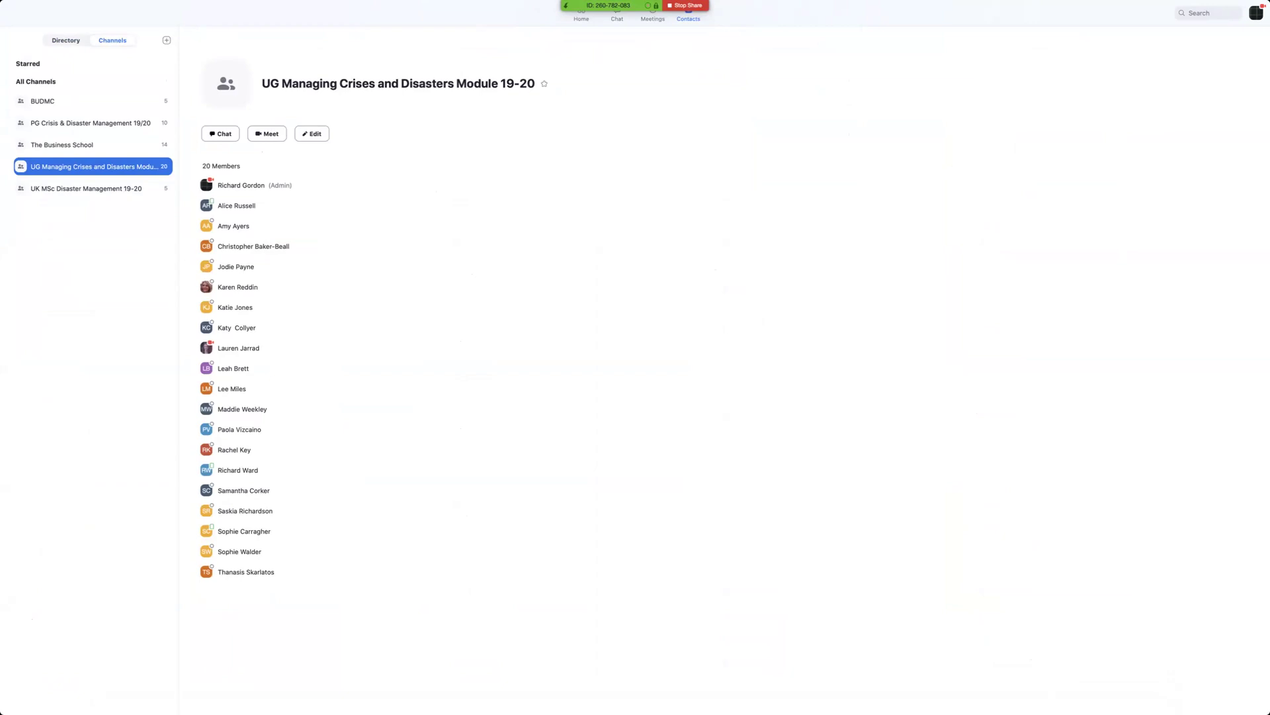
click(83, 126)
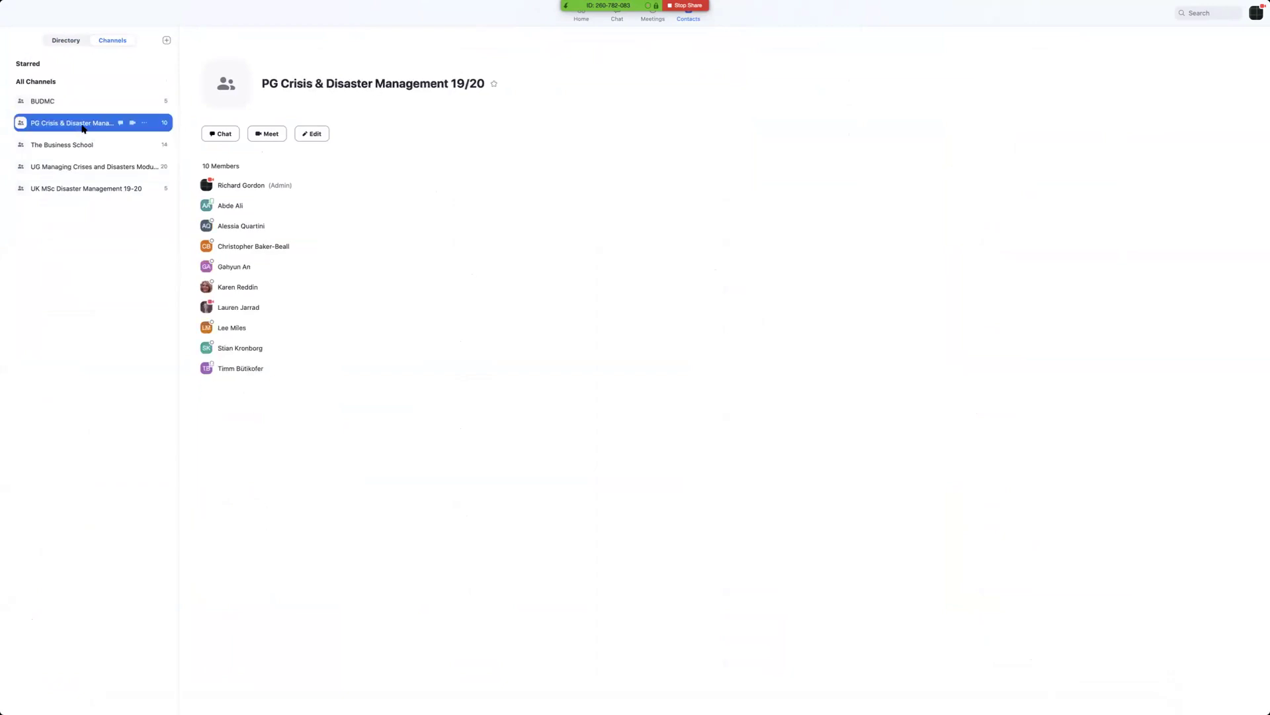
click(97, 172)
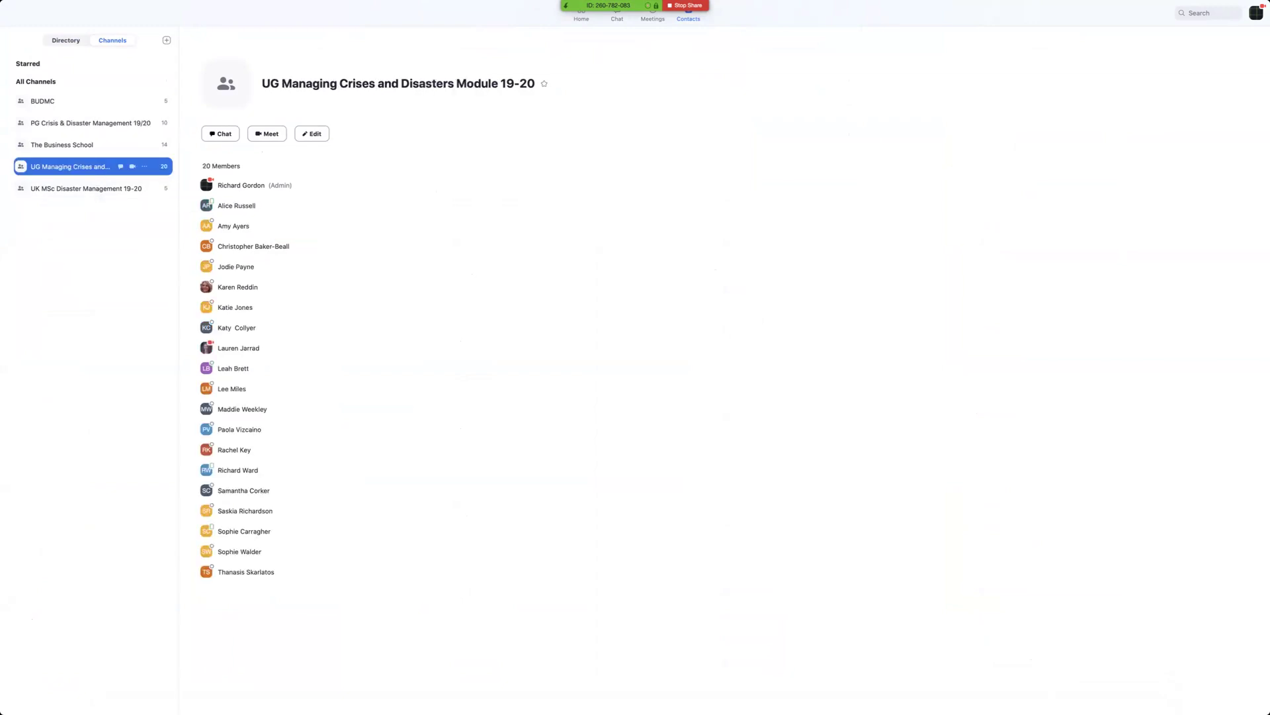
click(167, 40)
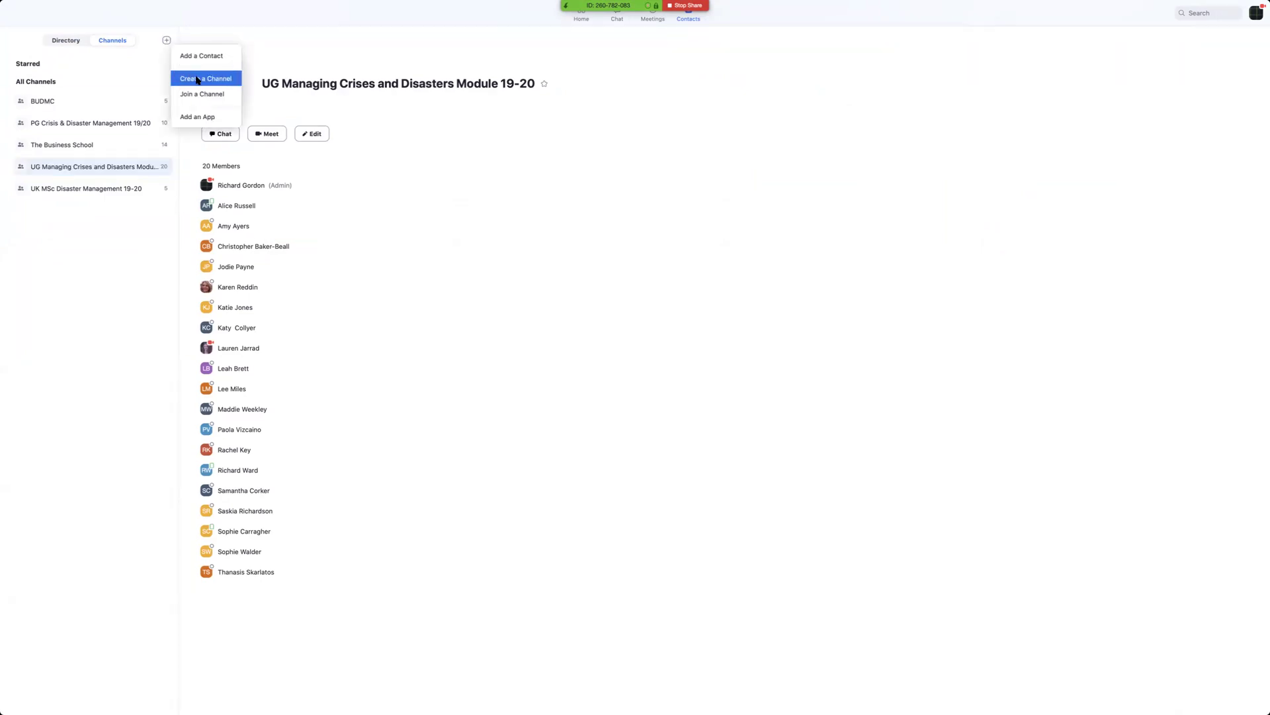
click(119, 80)
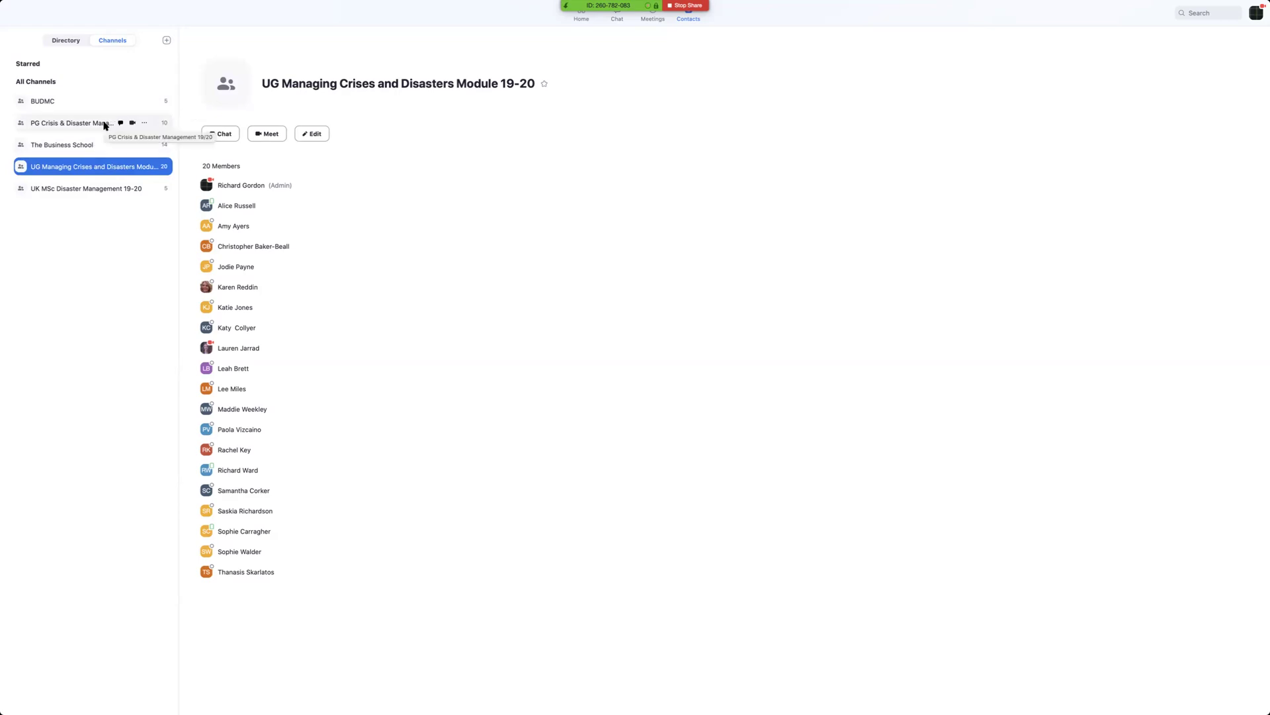
- Try inviting a colleague to the UG Managing Crises and Disasters Module 19-20 channel by searching for "dun", and cancel the invitation
right_click(88, 169)
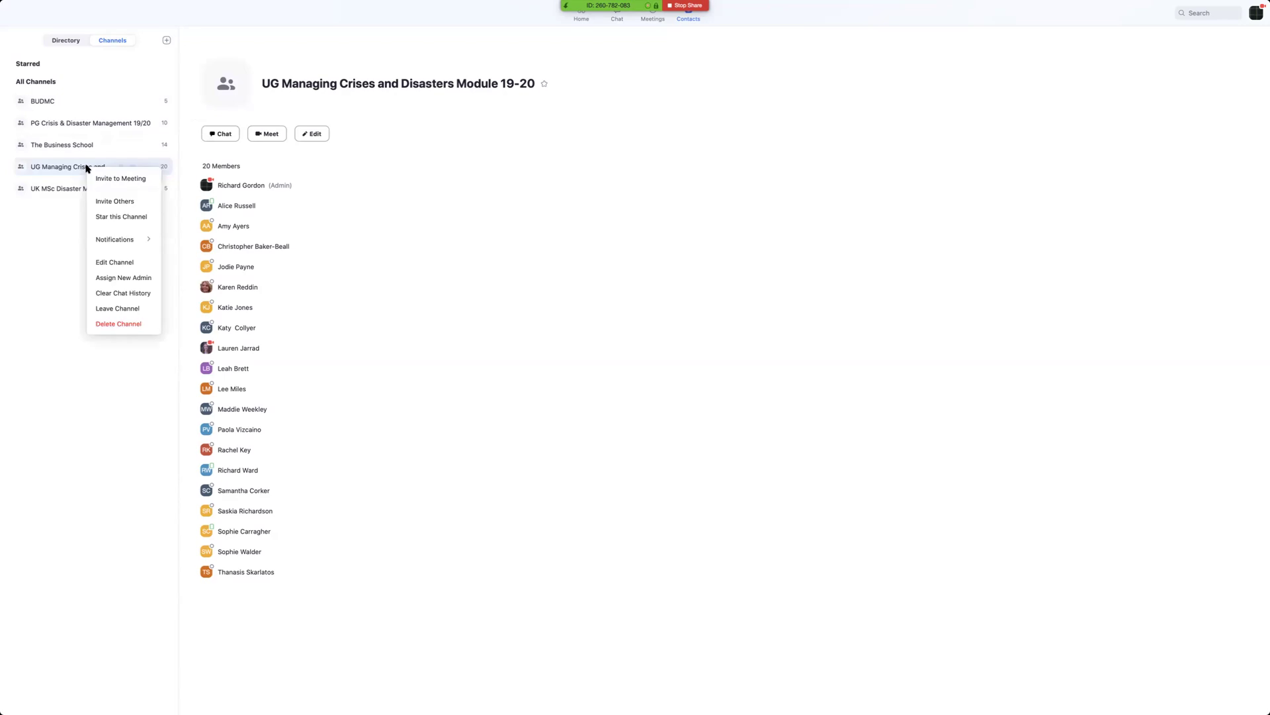
click(124, 205)
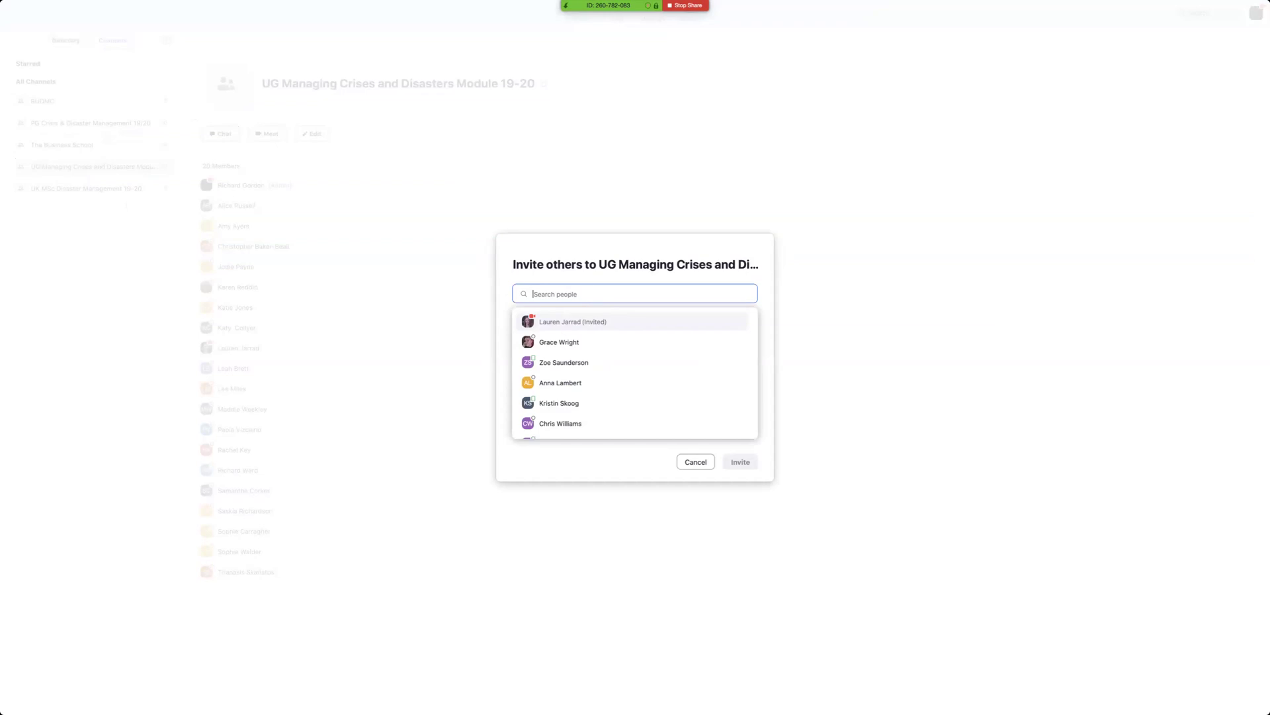
text(dun)
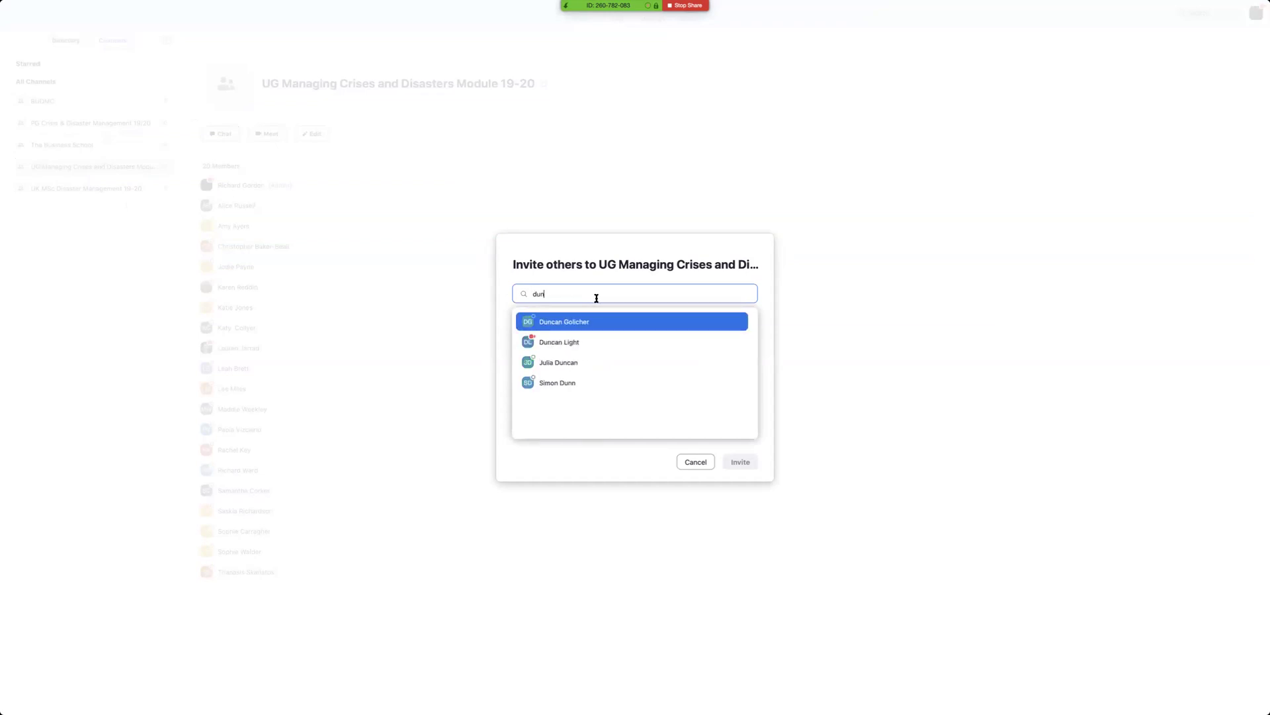
click(568, 342)
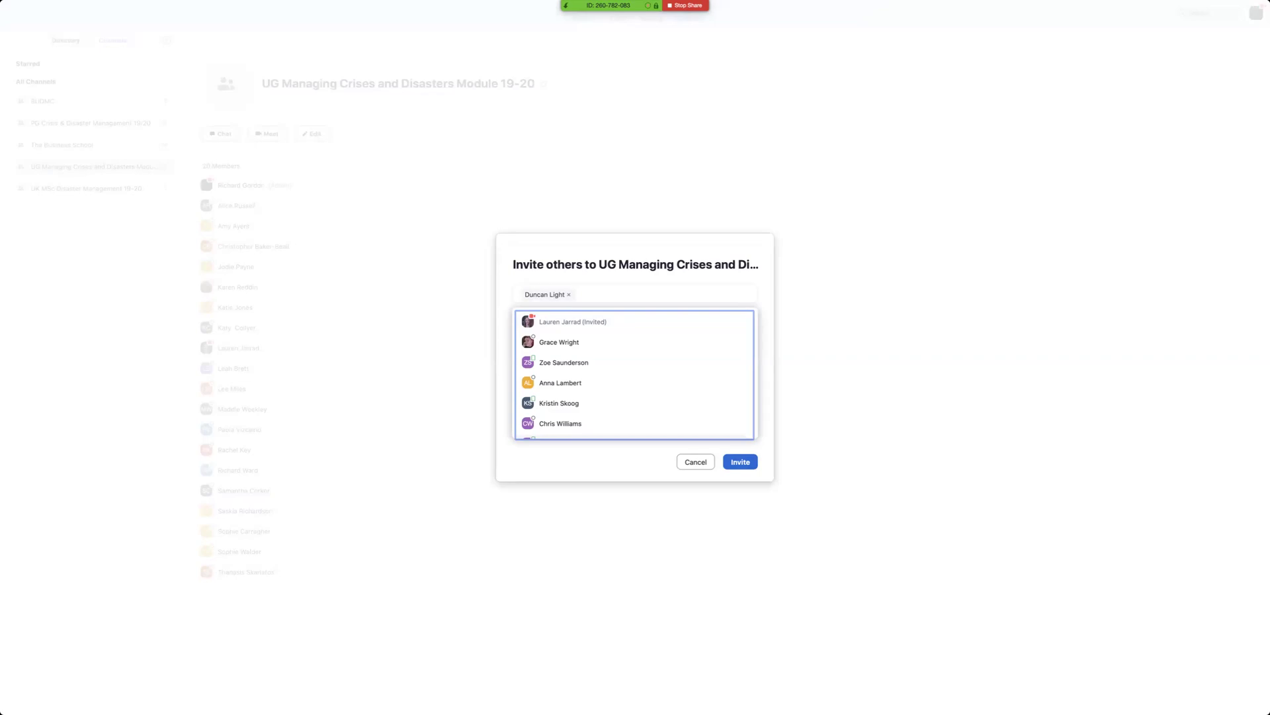
click(695, 462)
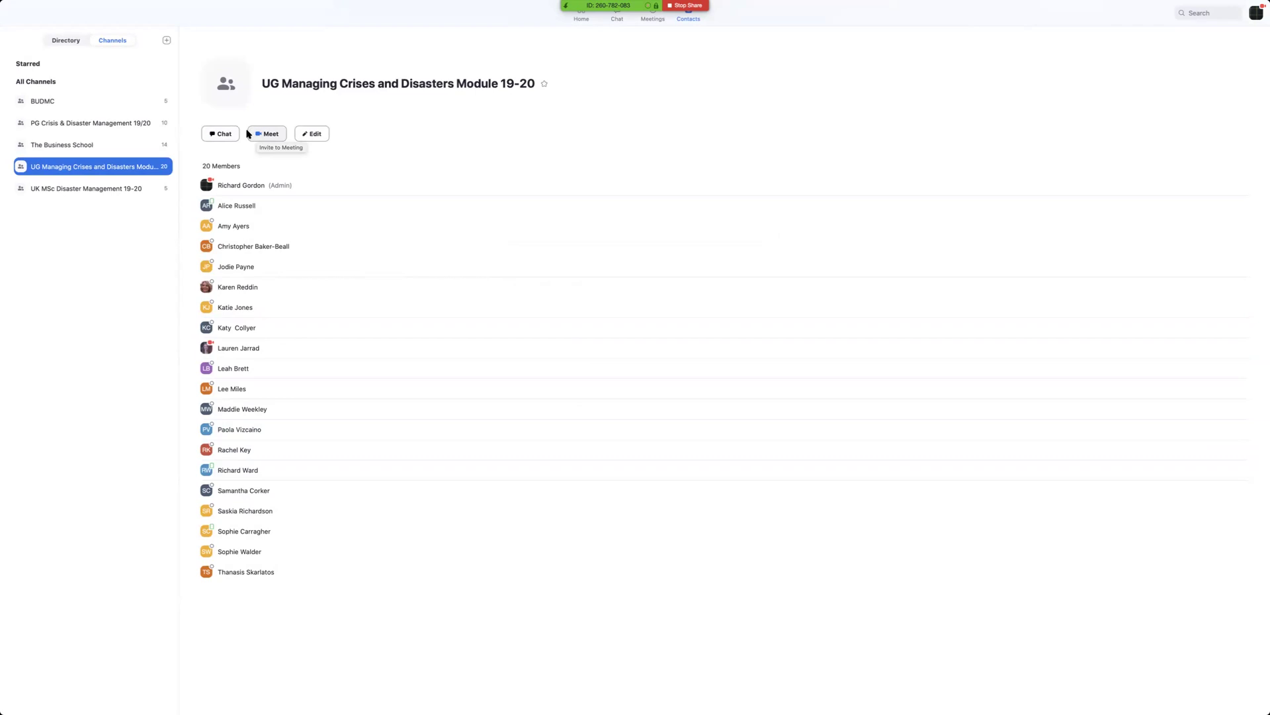
- View the member lists of the PG Crisis & Disaster Management 19/20, BUDMC and The Business School channels
click(100, 125)
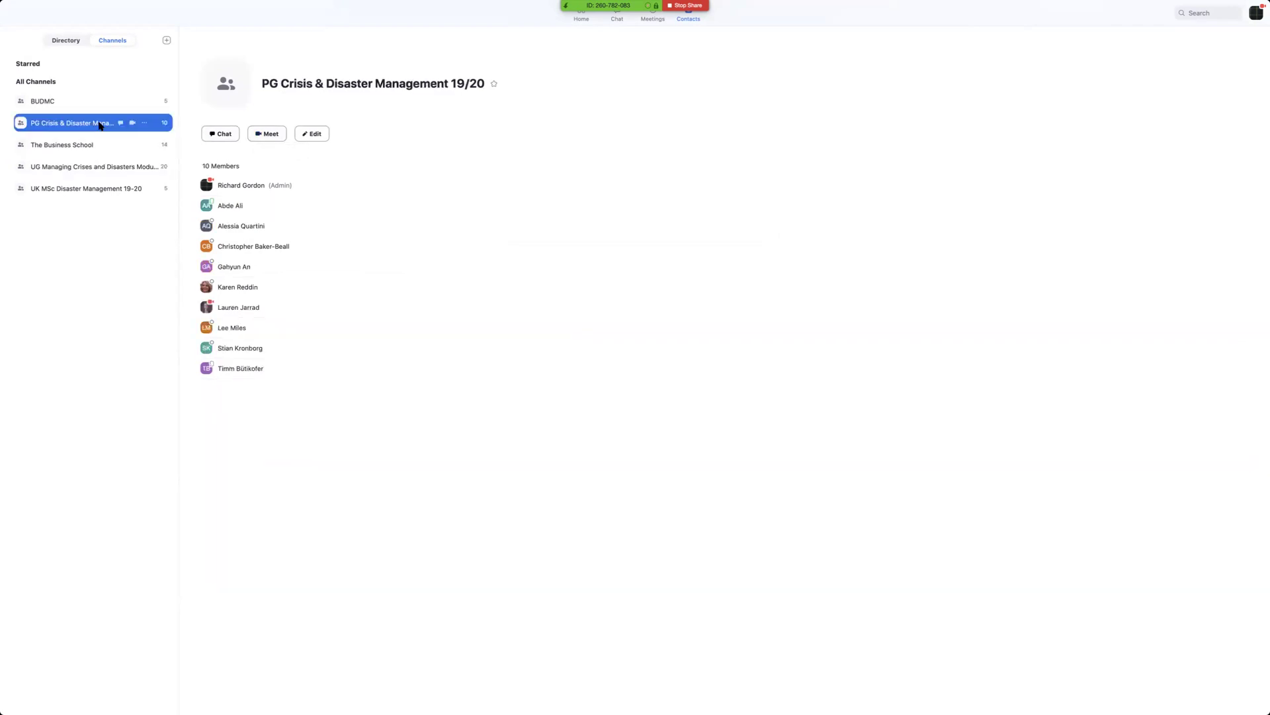
click(55, 102)
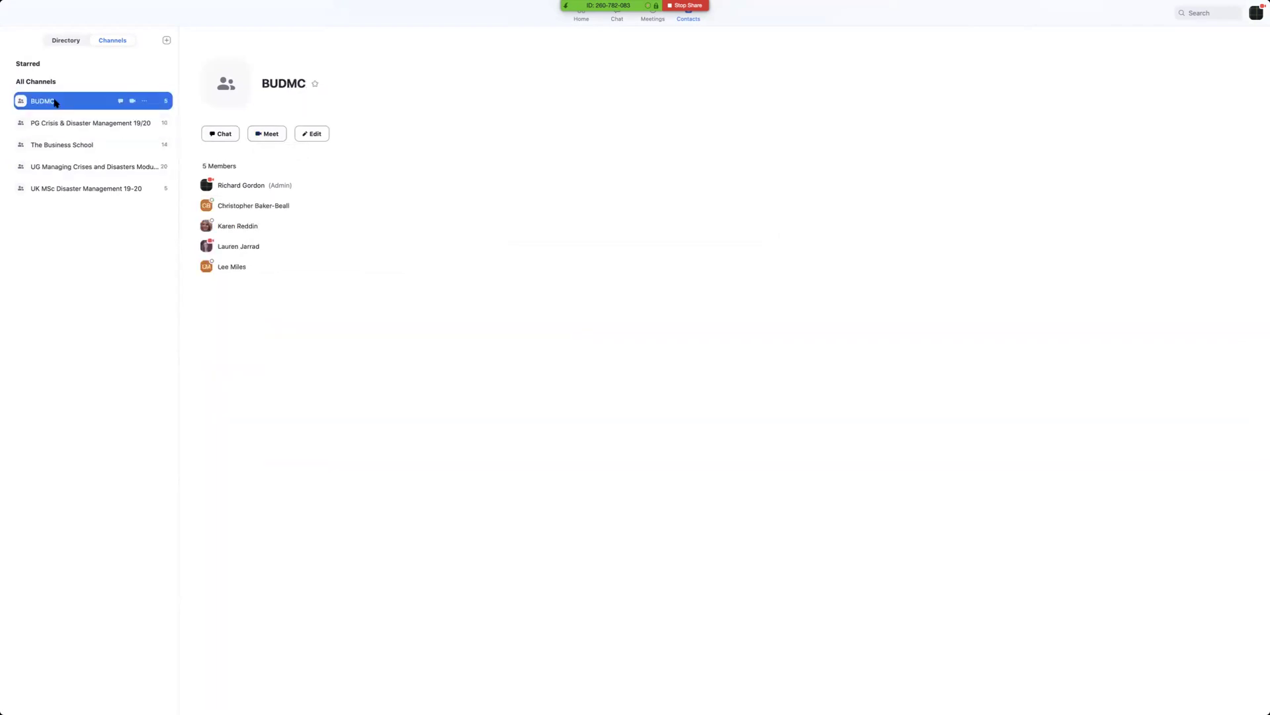
click(64, 144)
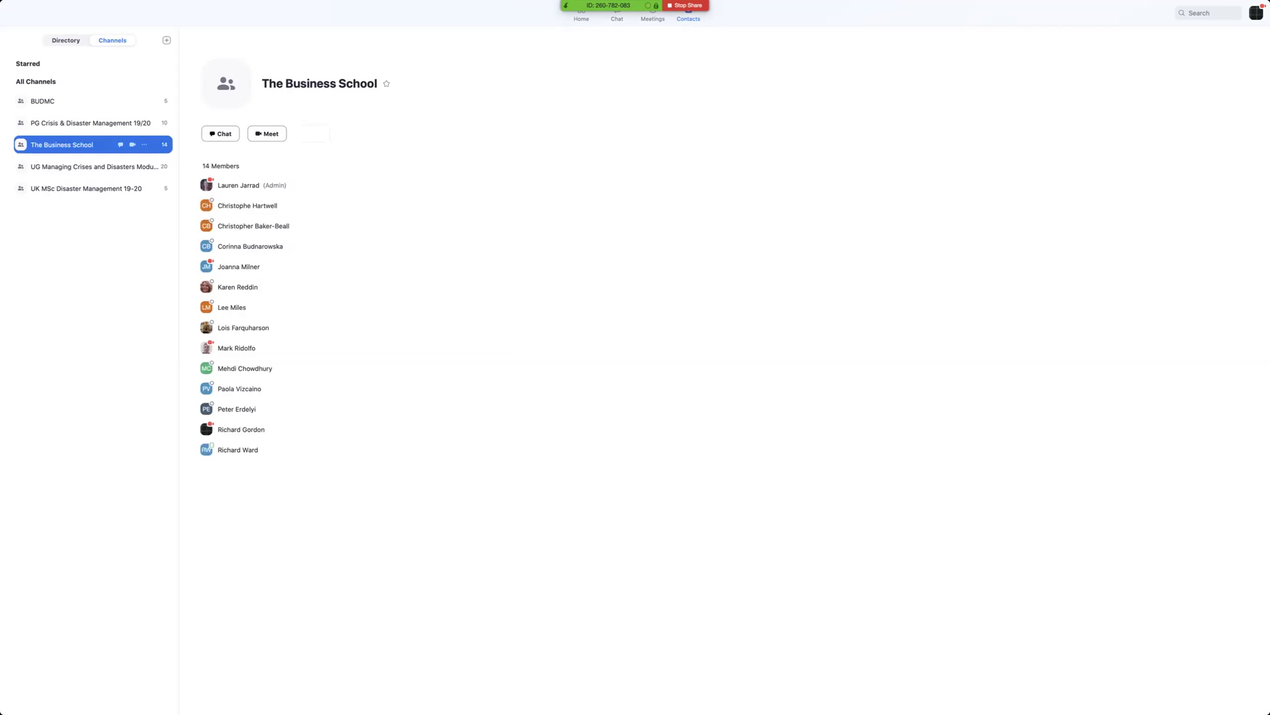
- Compare the contacts directory with the channel list, pointing out the External group, and return to the channels
click(67, 41)
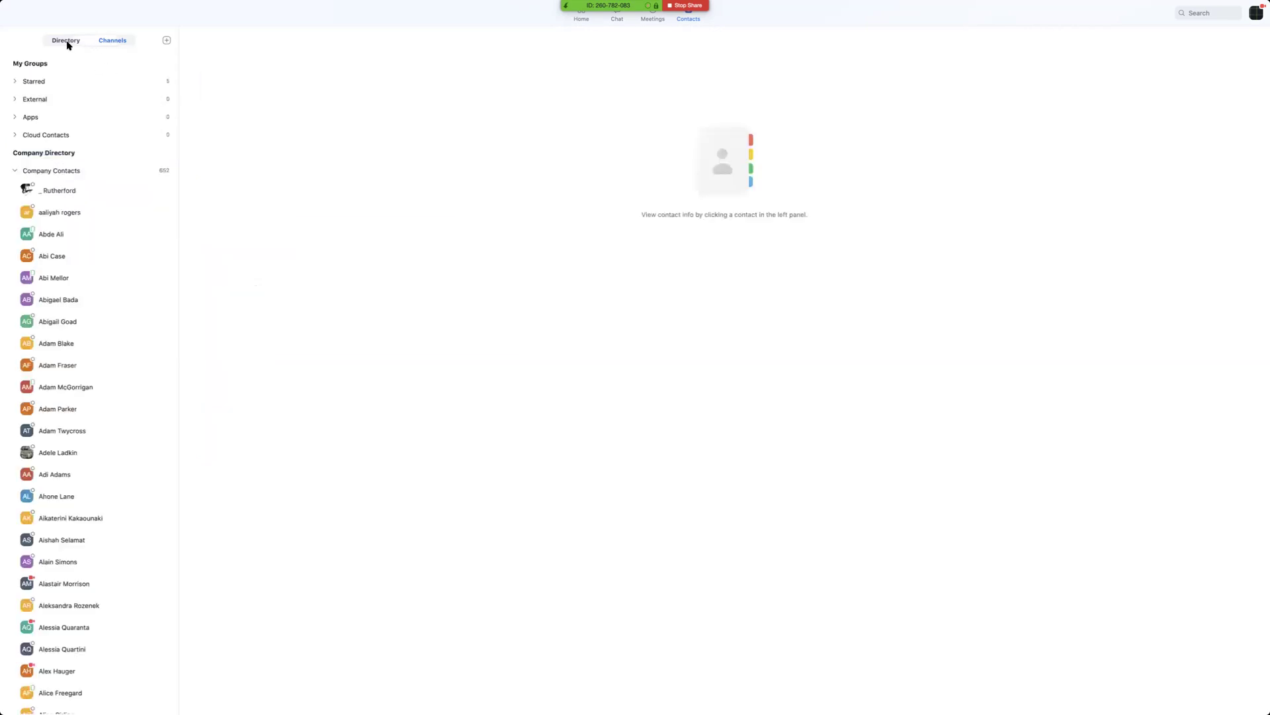
click(112, 40)
click(65, 40)
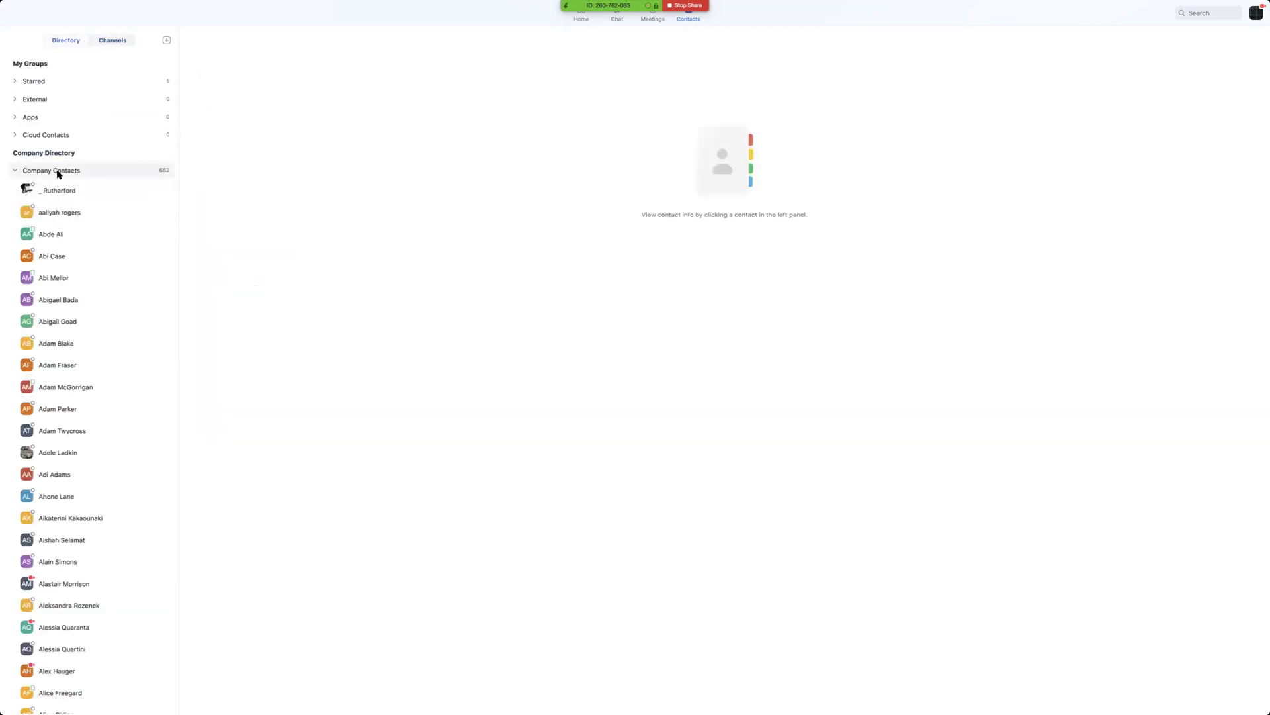
click(27, 101)
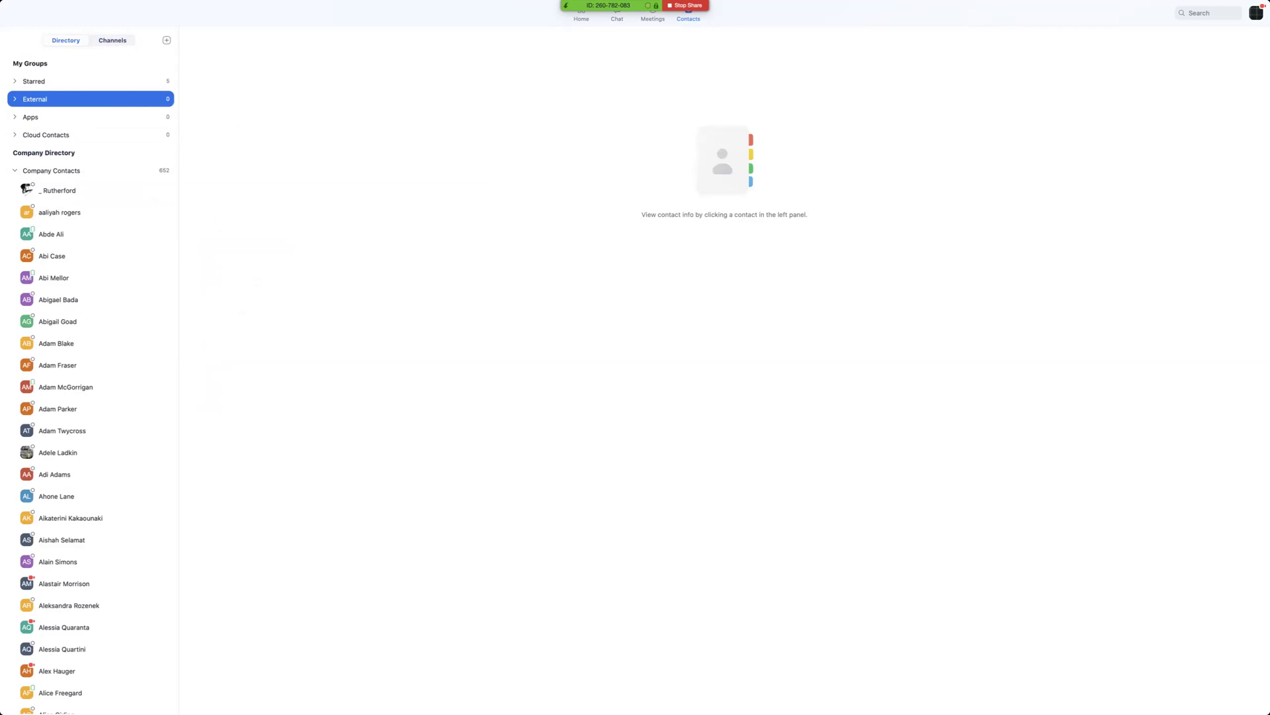
click(113, 41)
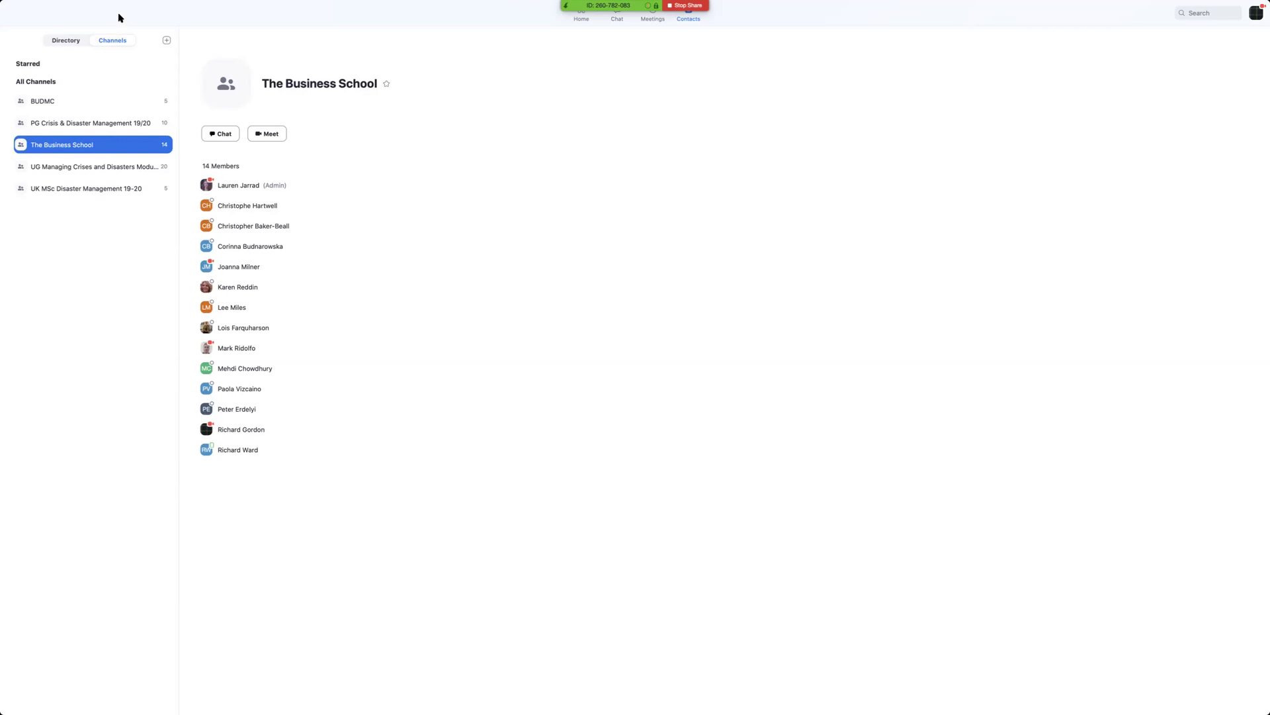
- Start scheduling a new meeting from the upcoming meetings and show its start and end date and time fields
mouse_move(567, 5)
click(651, 19)
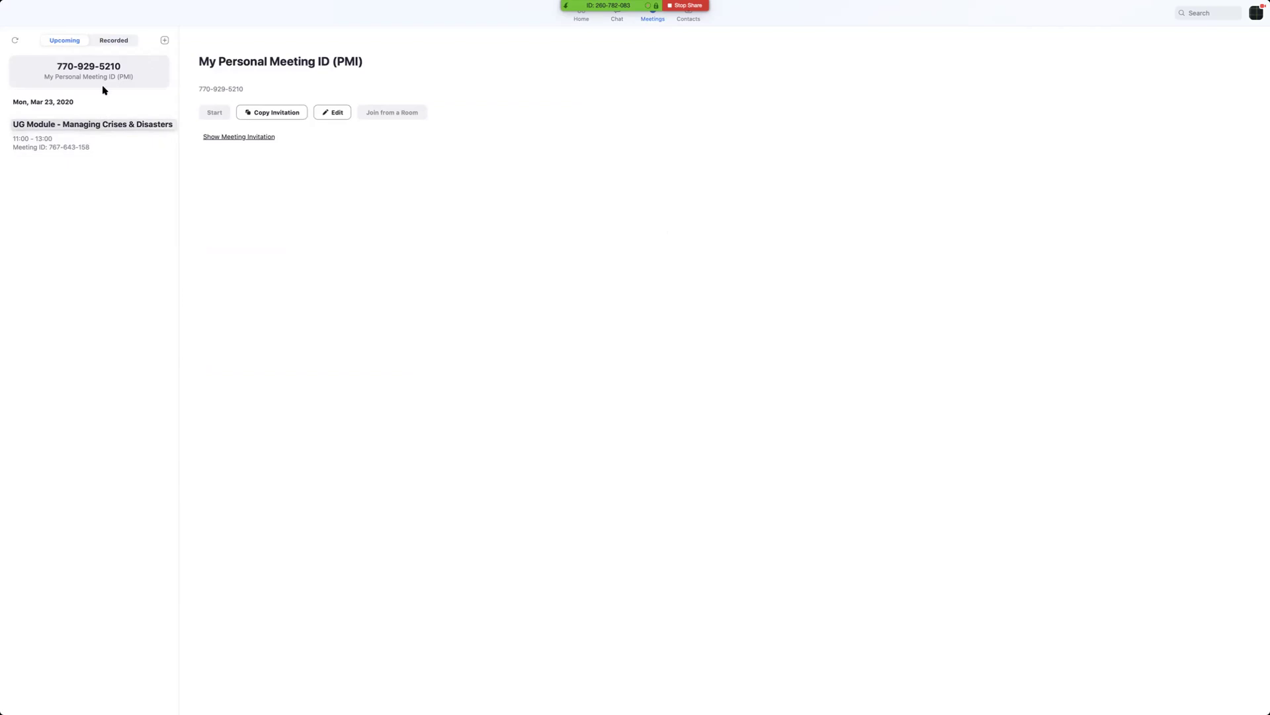
click(165, 41)
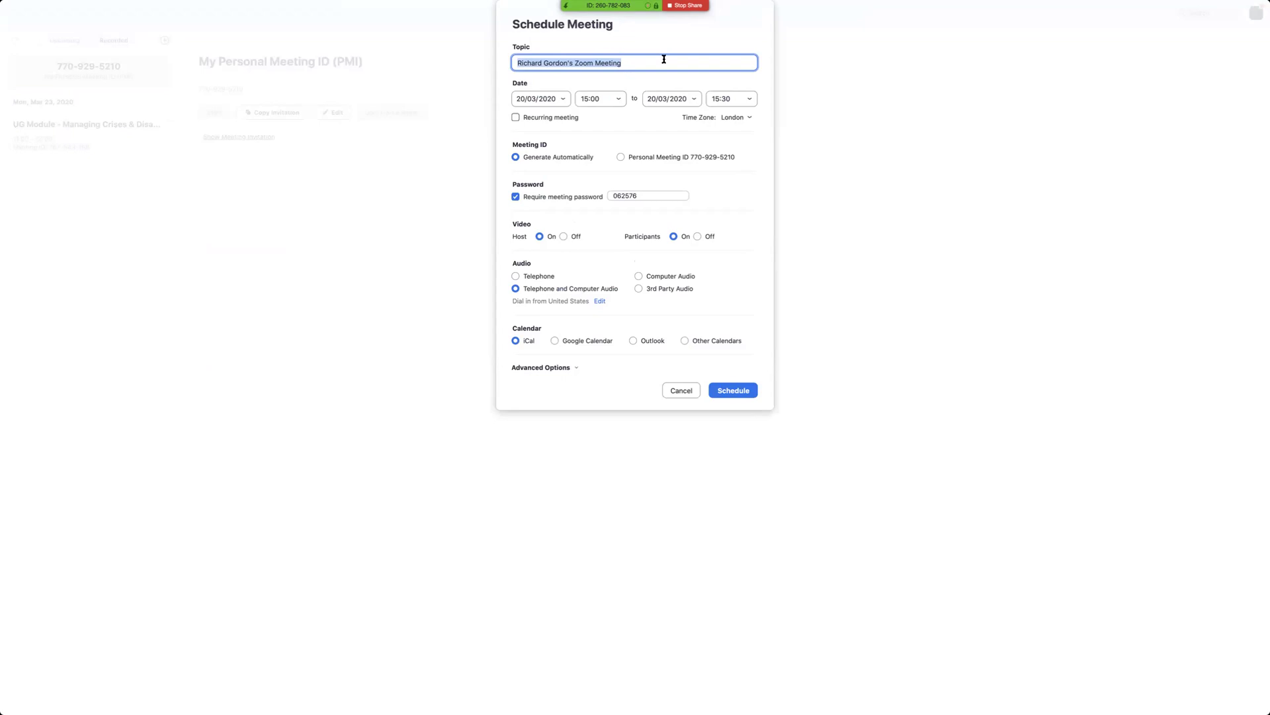
click(522, 99)
click(589, 100)
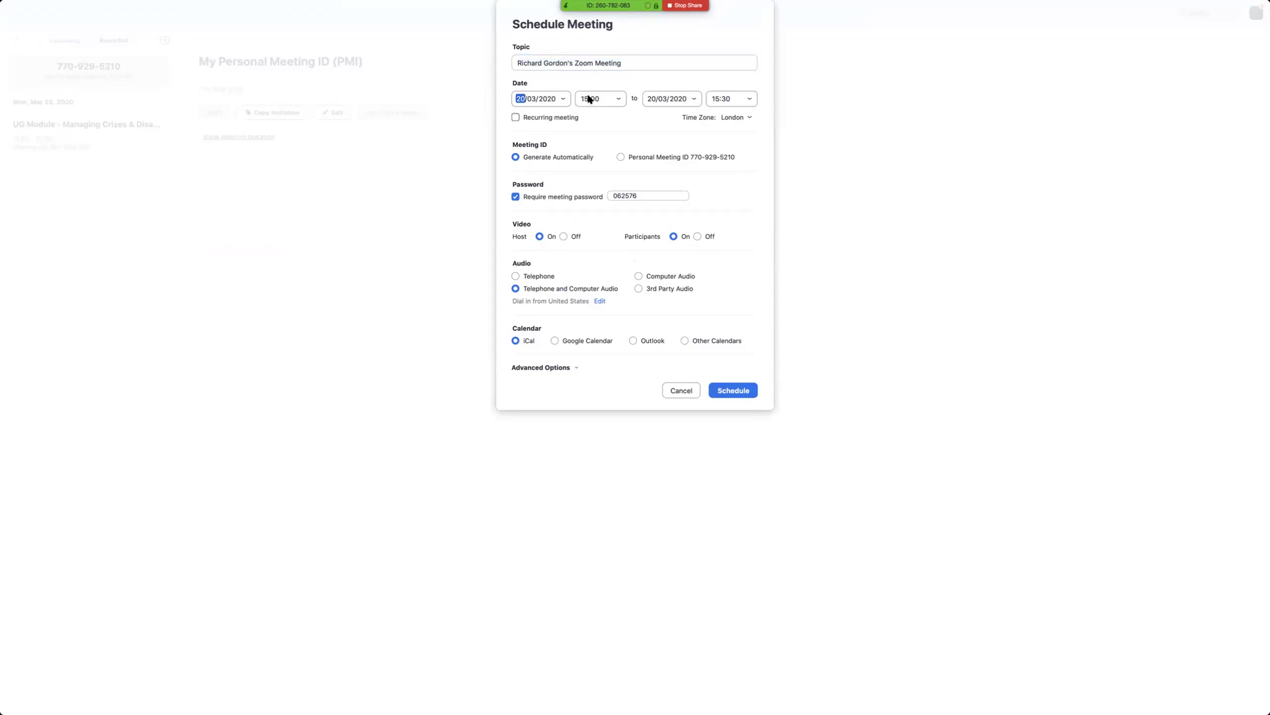
key(Tab)
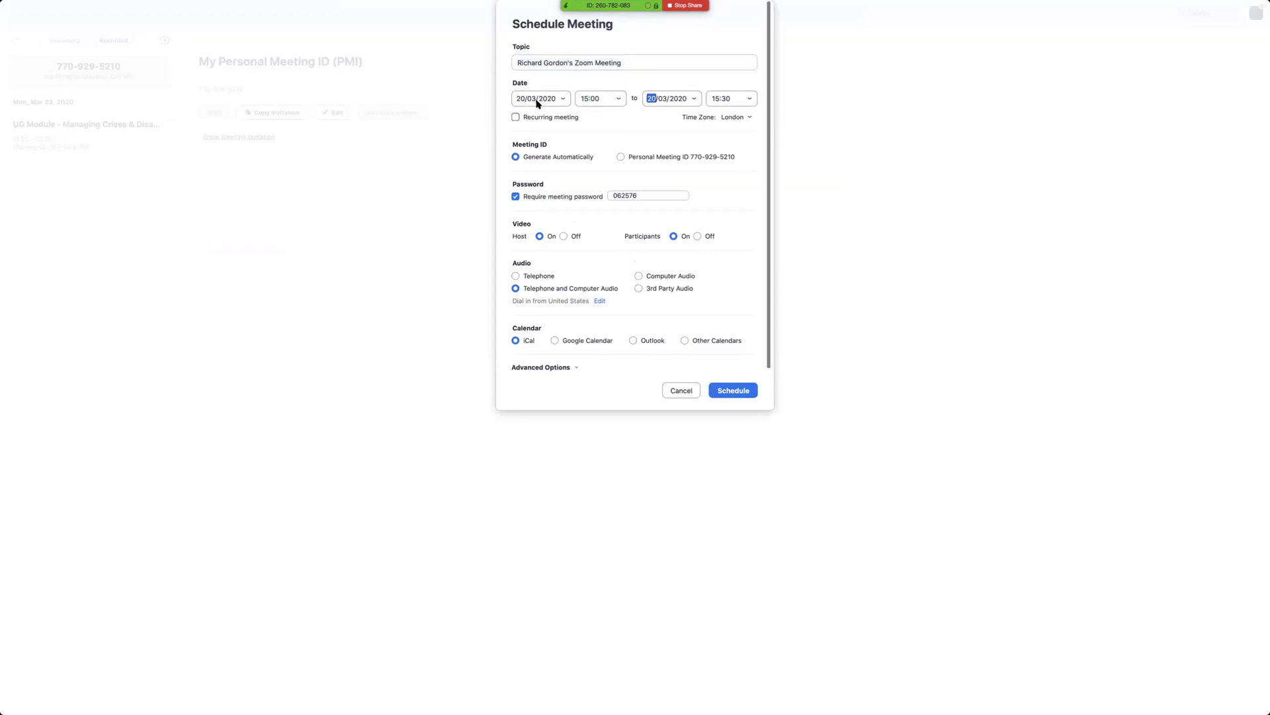
click(725, 99)
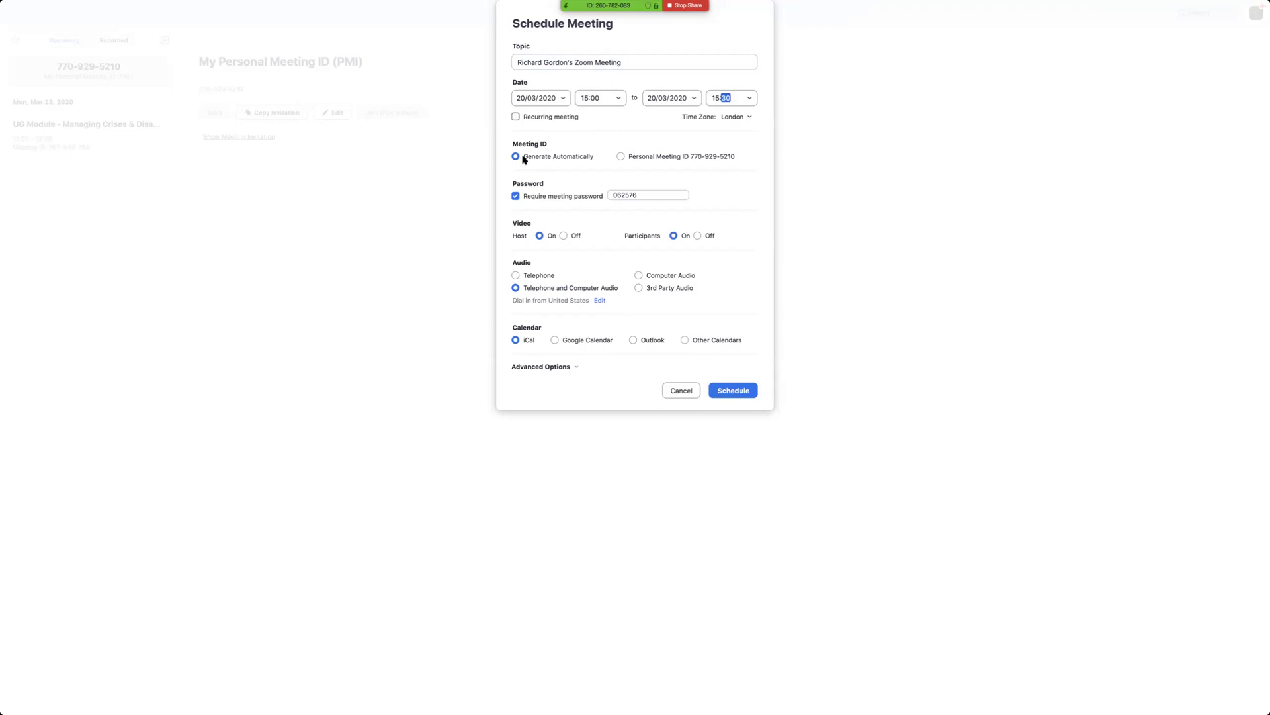
- Turn off the meeting password requirement and keep the participants' video on for the new meeting
click(516, 197)
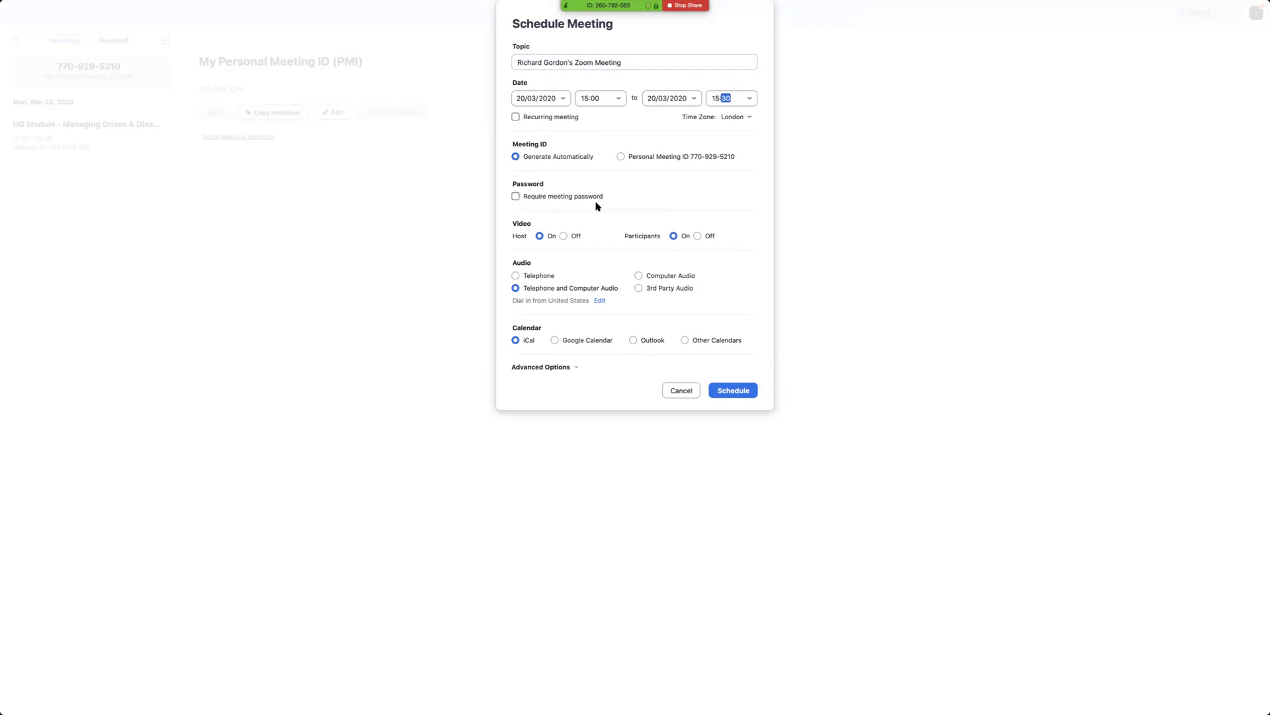
scroll(597, 206, down, 1)
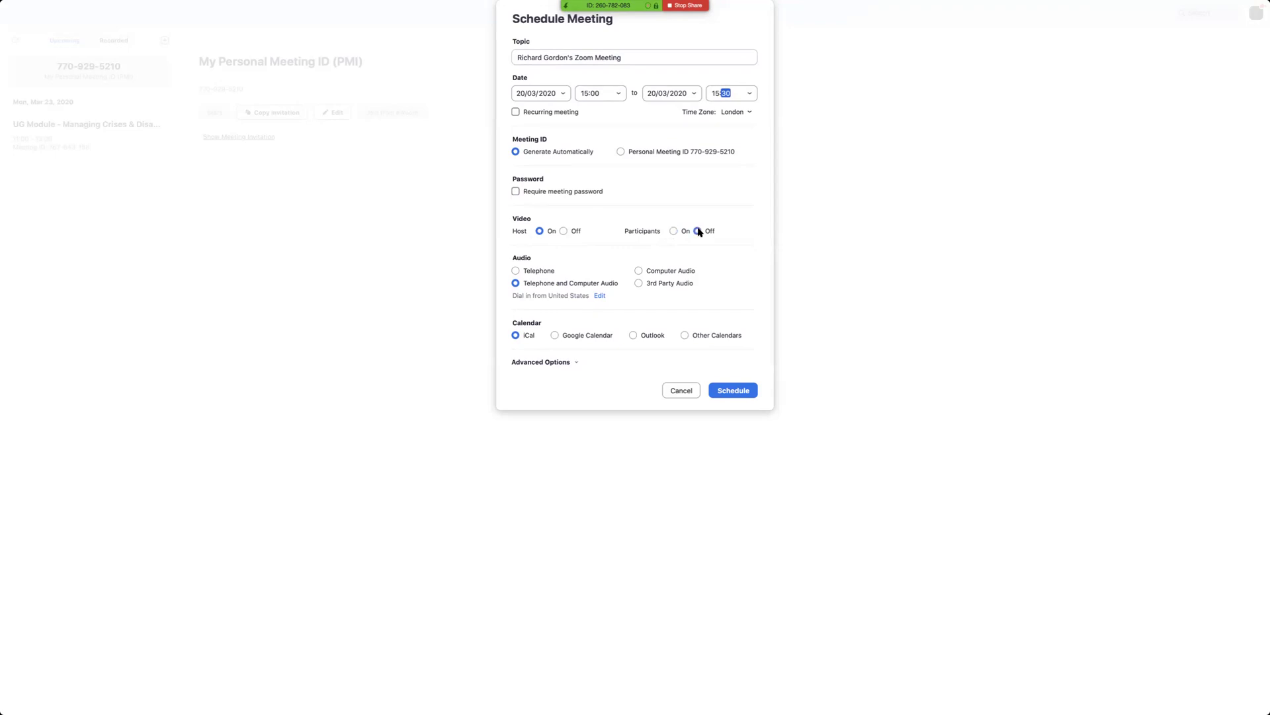
click(674, 231)
- Set the meeting's dial-in country to United Kingdom only, removing United States
click(598, 296)
scroll(583, 258, down, 15)
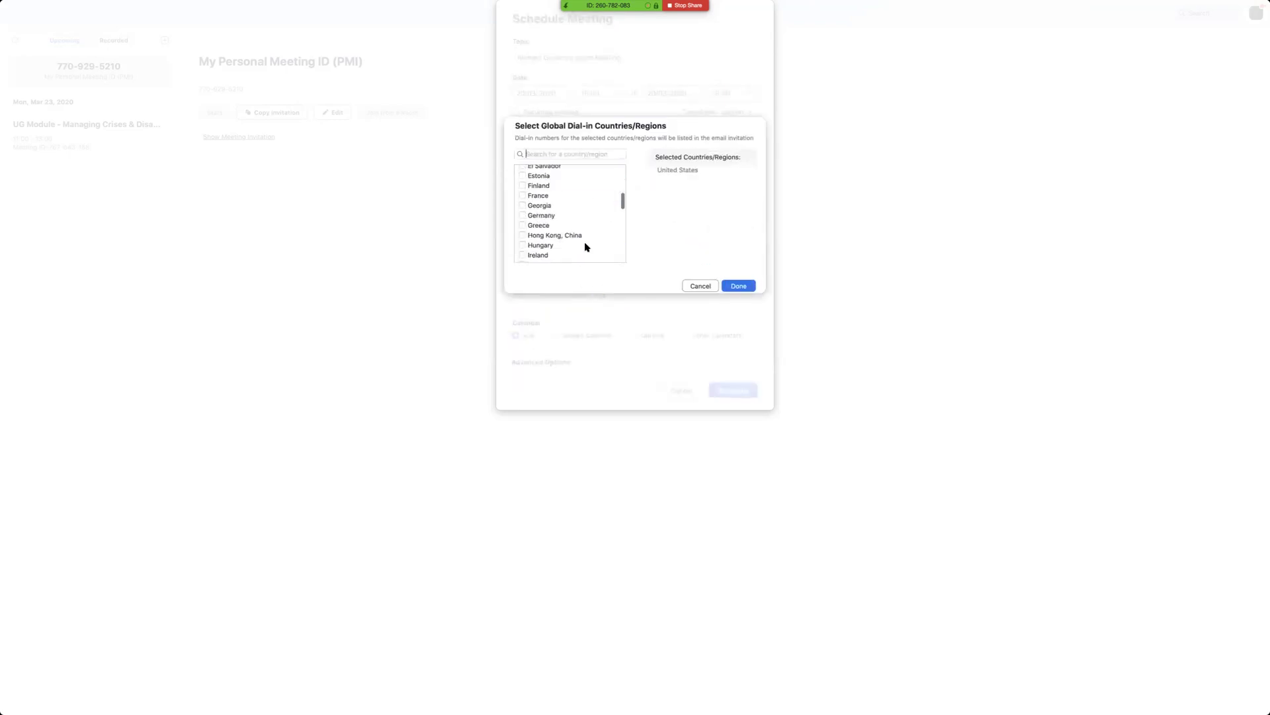
click(522, 247)
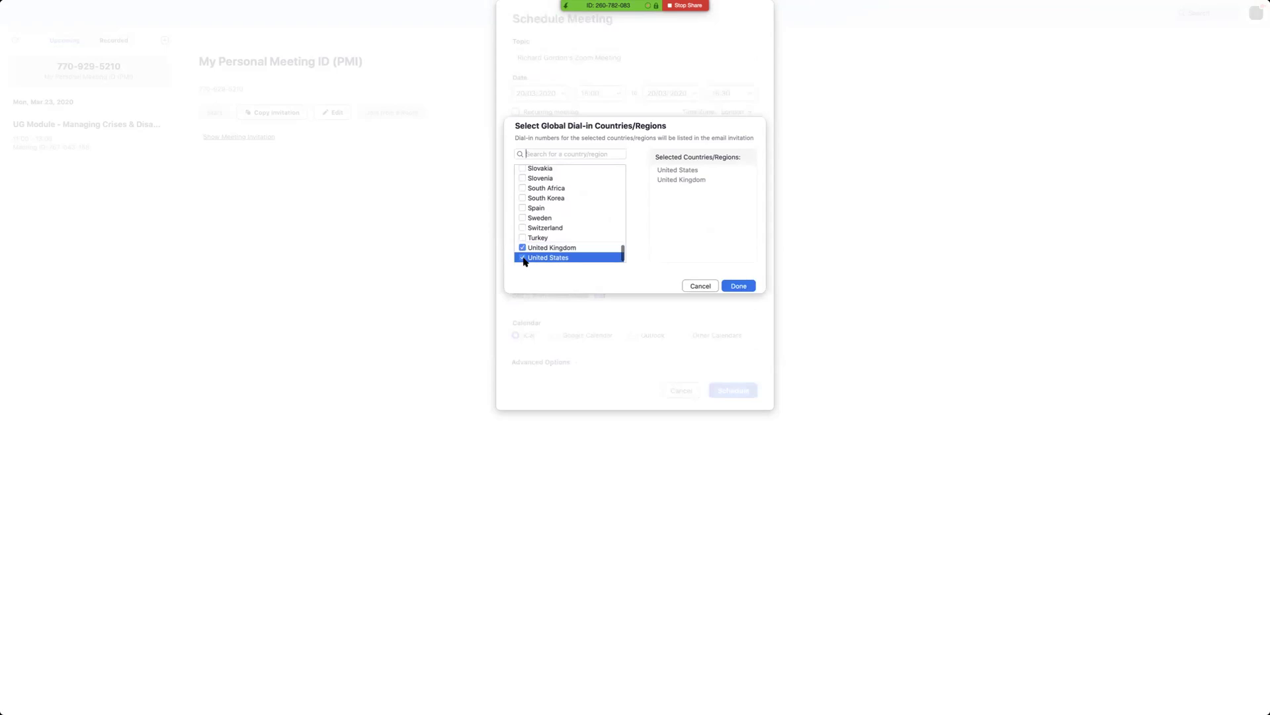
click(522, 257)
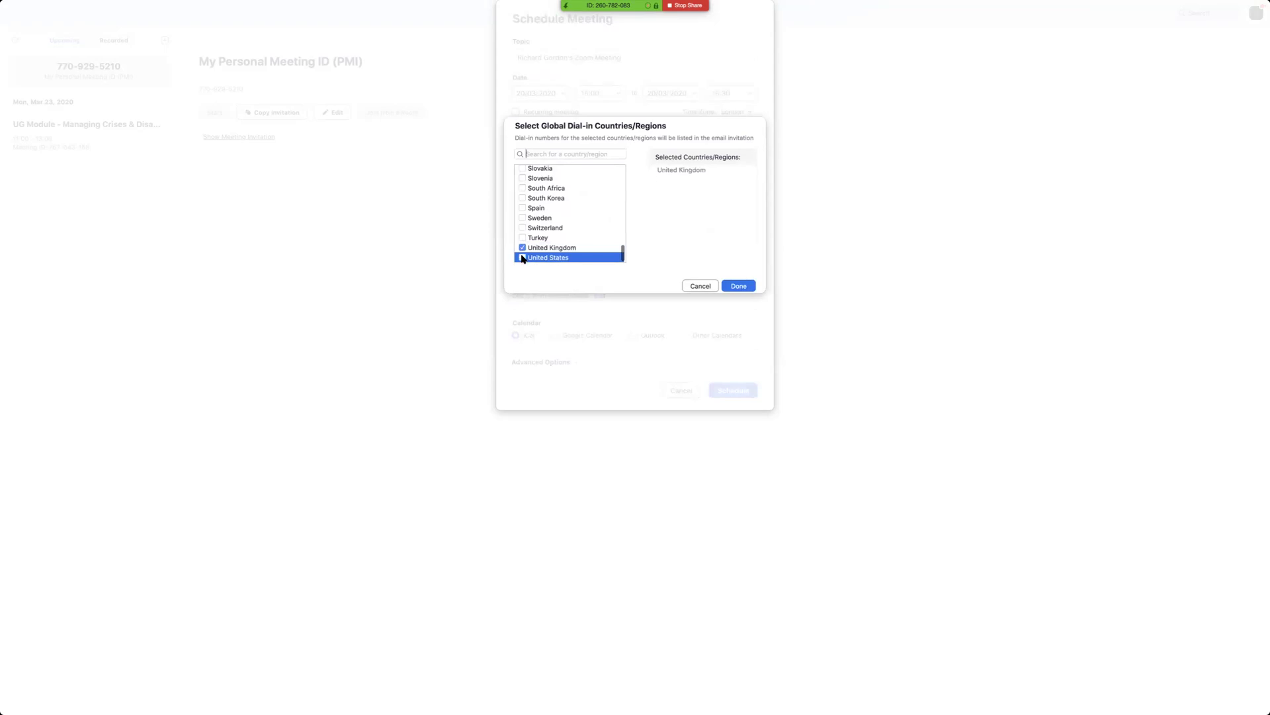
click(740, 288)
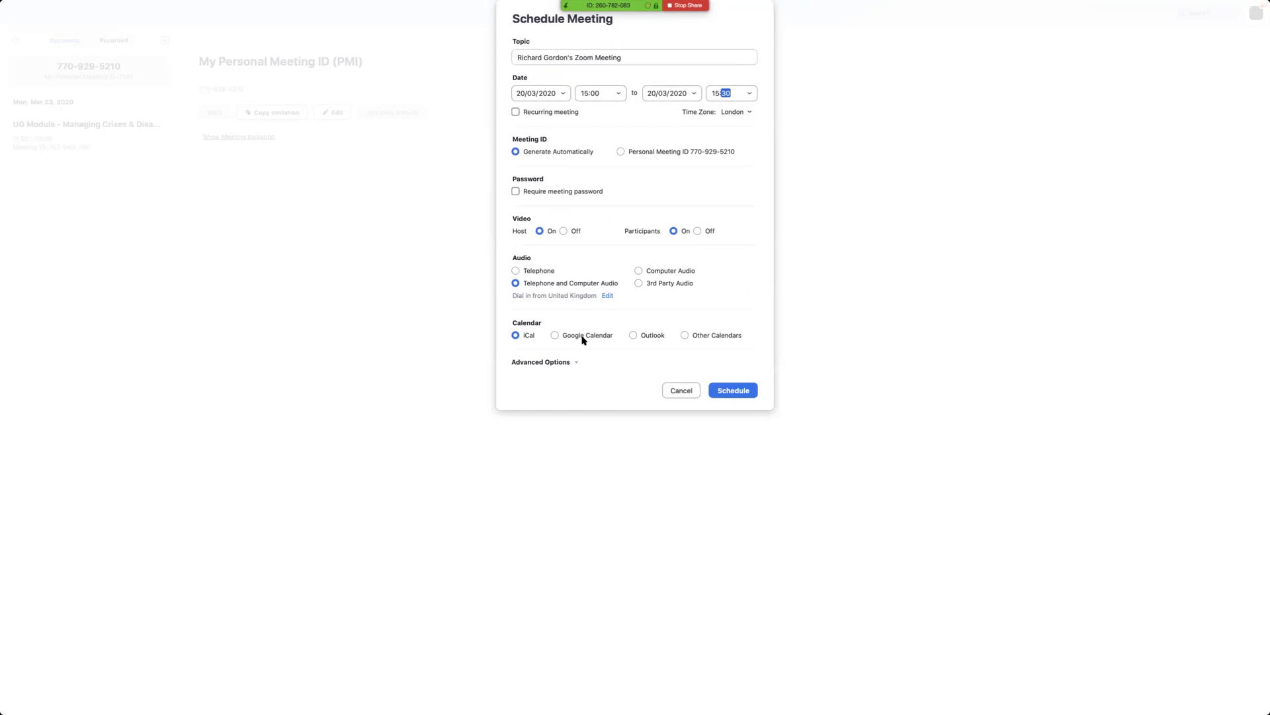
- Try Outlook and Google Calendar as the meeting's calendar, and set it back to iCal
click(633, 336)
click(517, 336)
click(556, 336)
click(516, 335)
- Enable automatic local recording in the meeting's advanced options, review the settings, and cancel scheduling the meeting
click(573, 362)
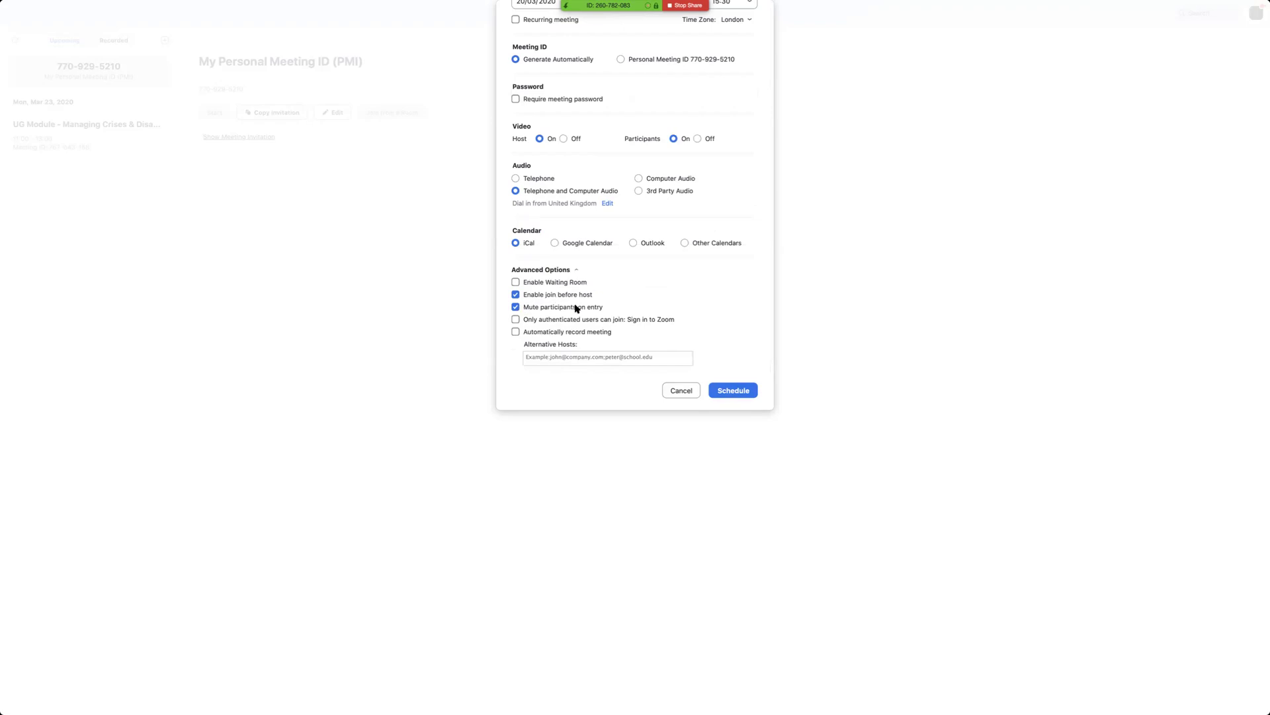
click(515, 332)
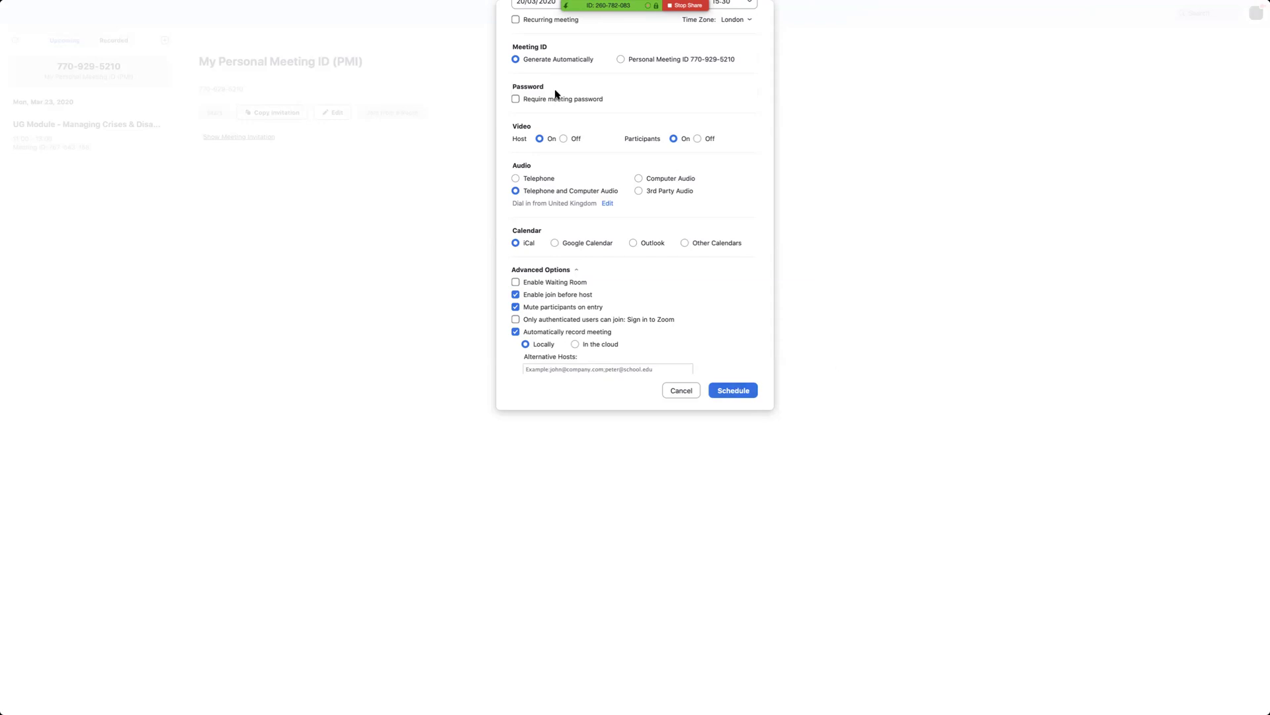
scroll(608, 129, up, 3)
scroll(608, 129, up, 2)
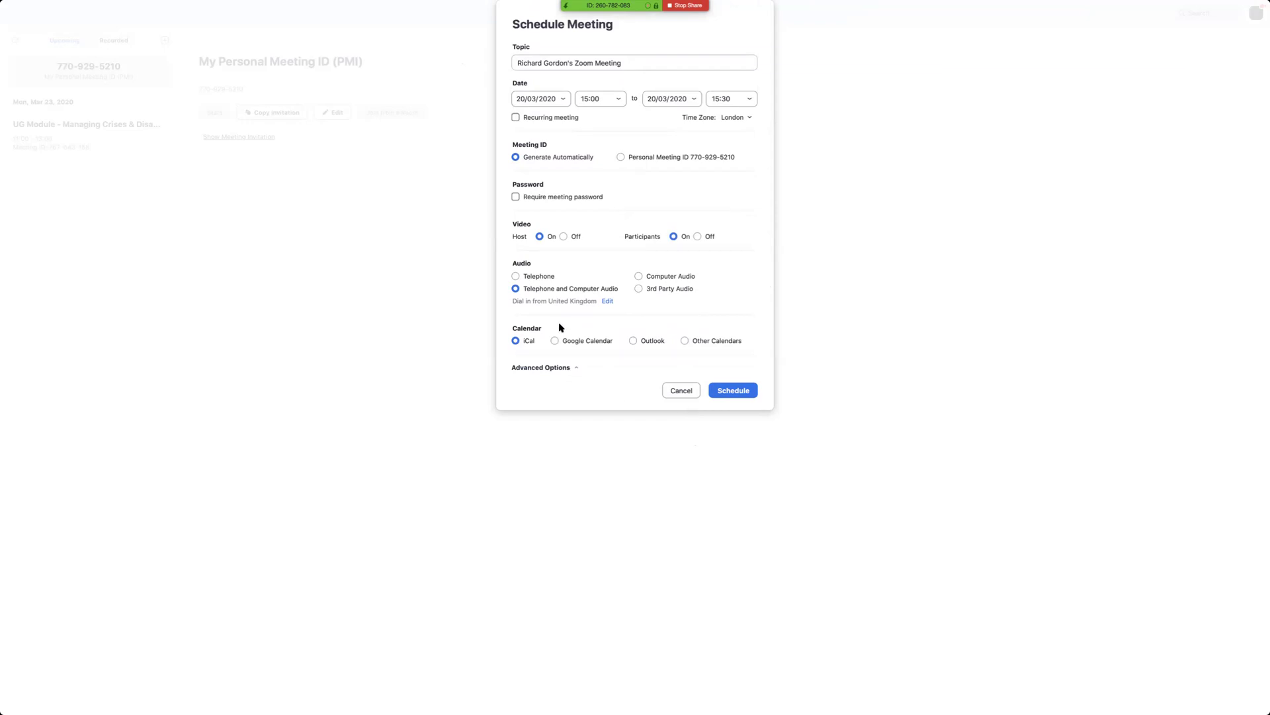
scroll(560, 327, down, 5)
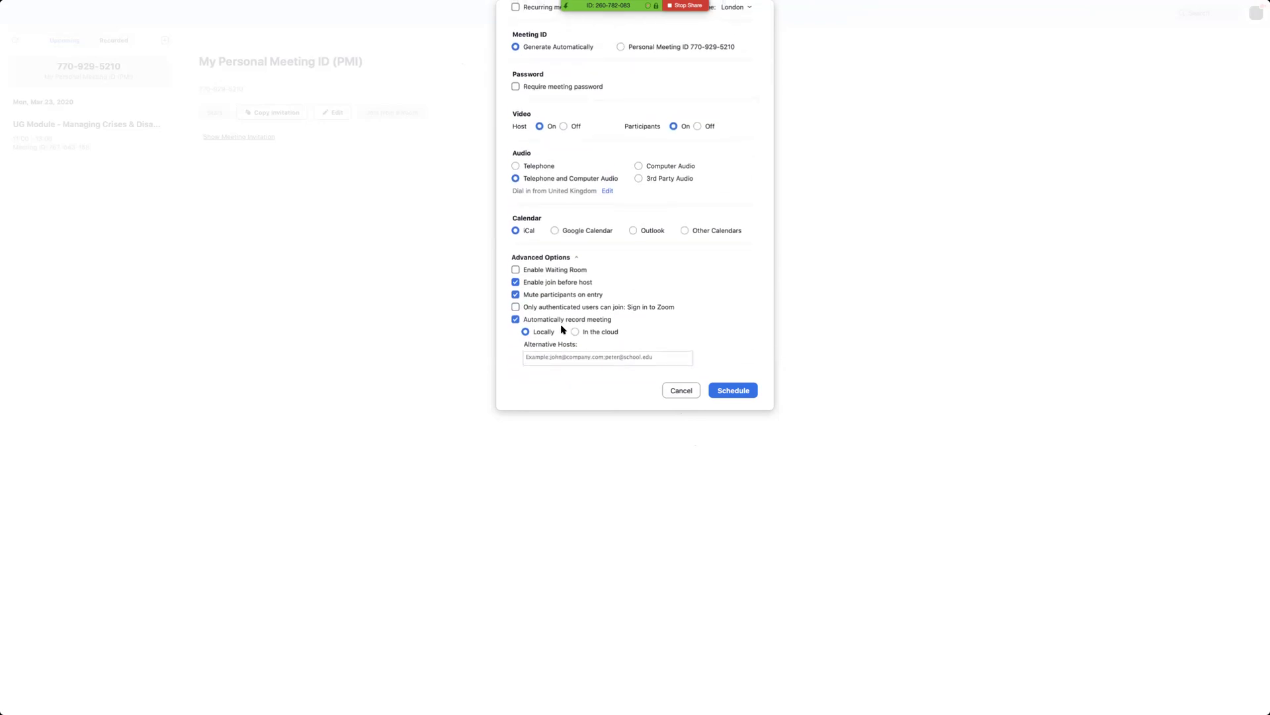
click(575, 333)
click(526, 332)
click(682, 391)
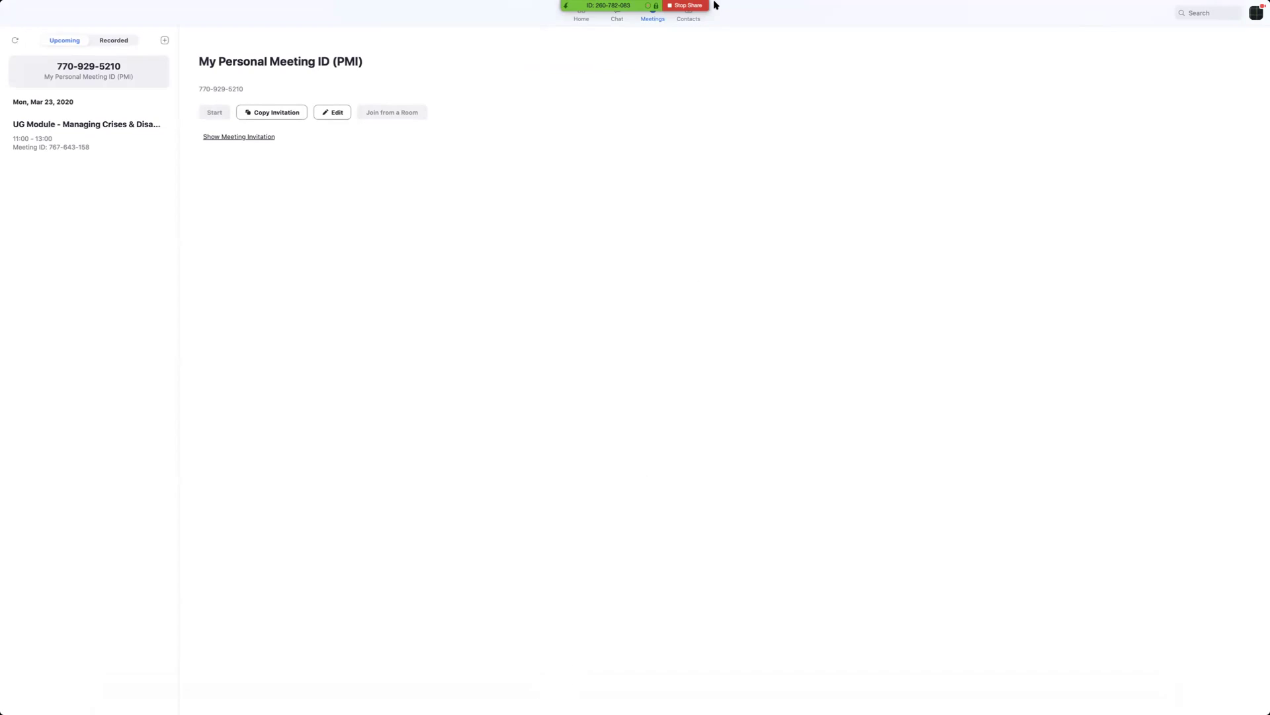
- Go to Zoom's home view, return to the running meeting and open the breakout room setup
click(576, 20)
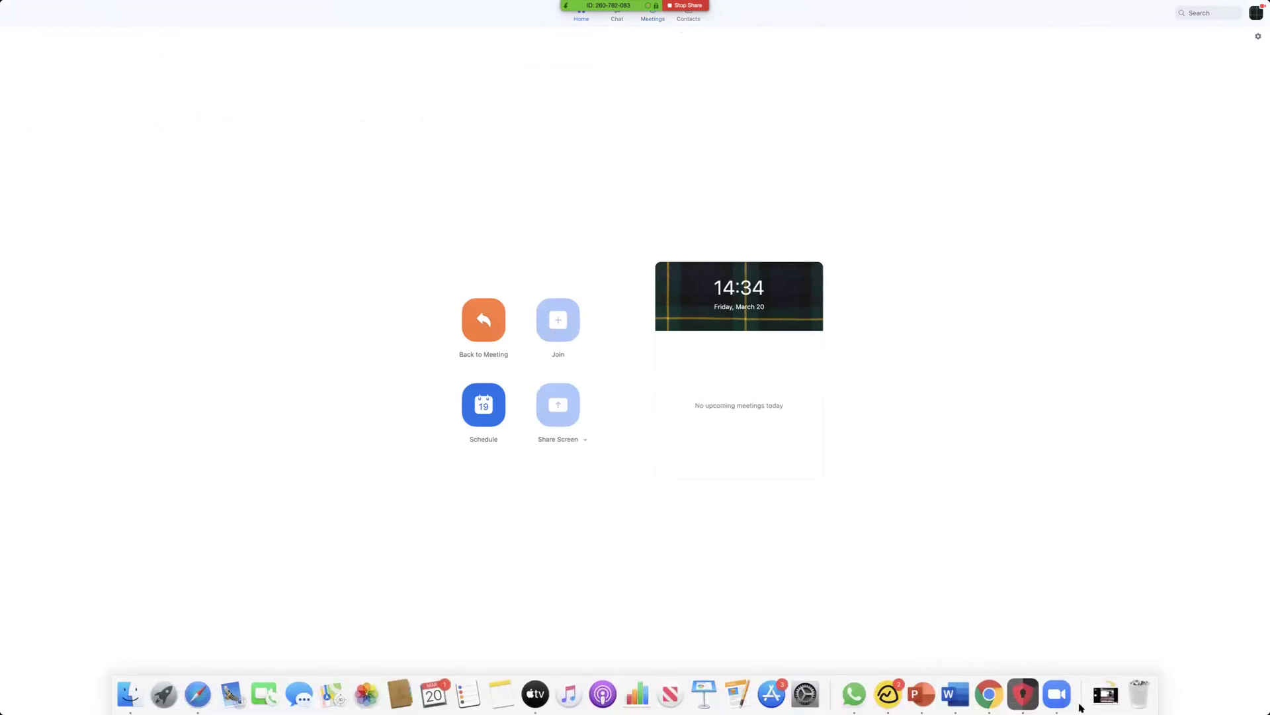
click(1057, 695)
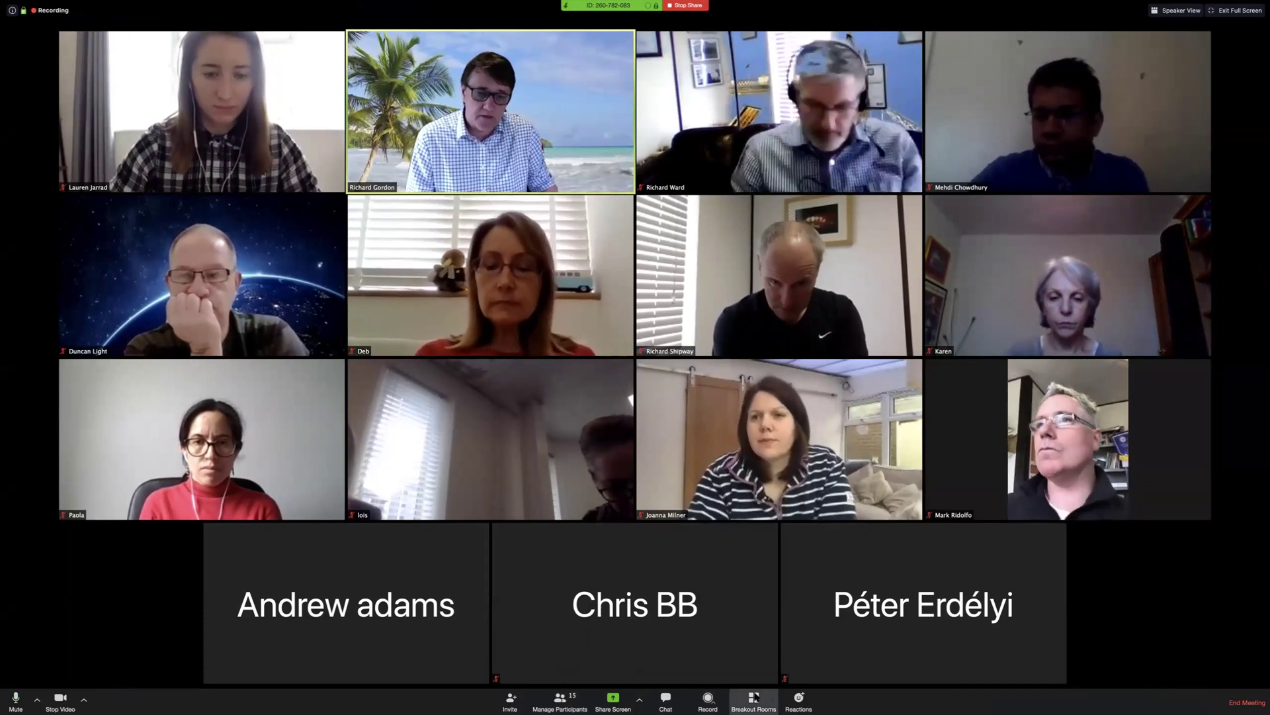
click(754, 700)
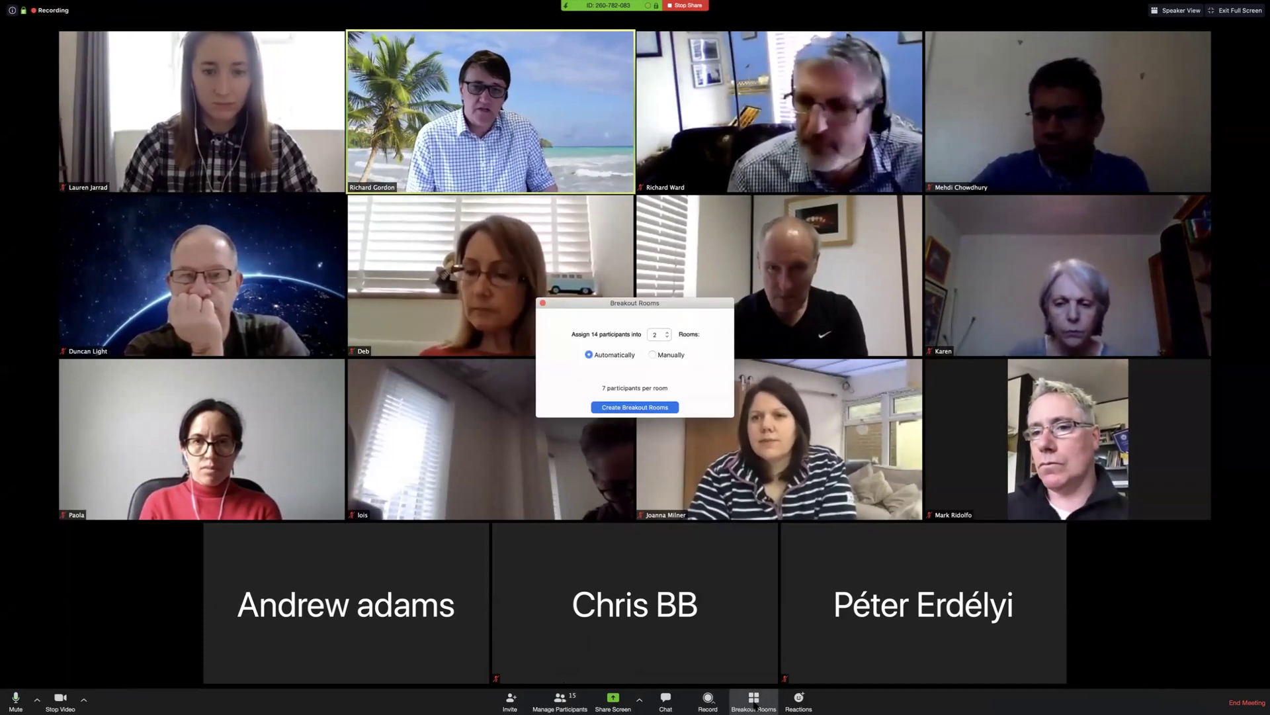